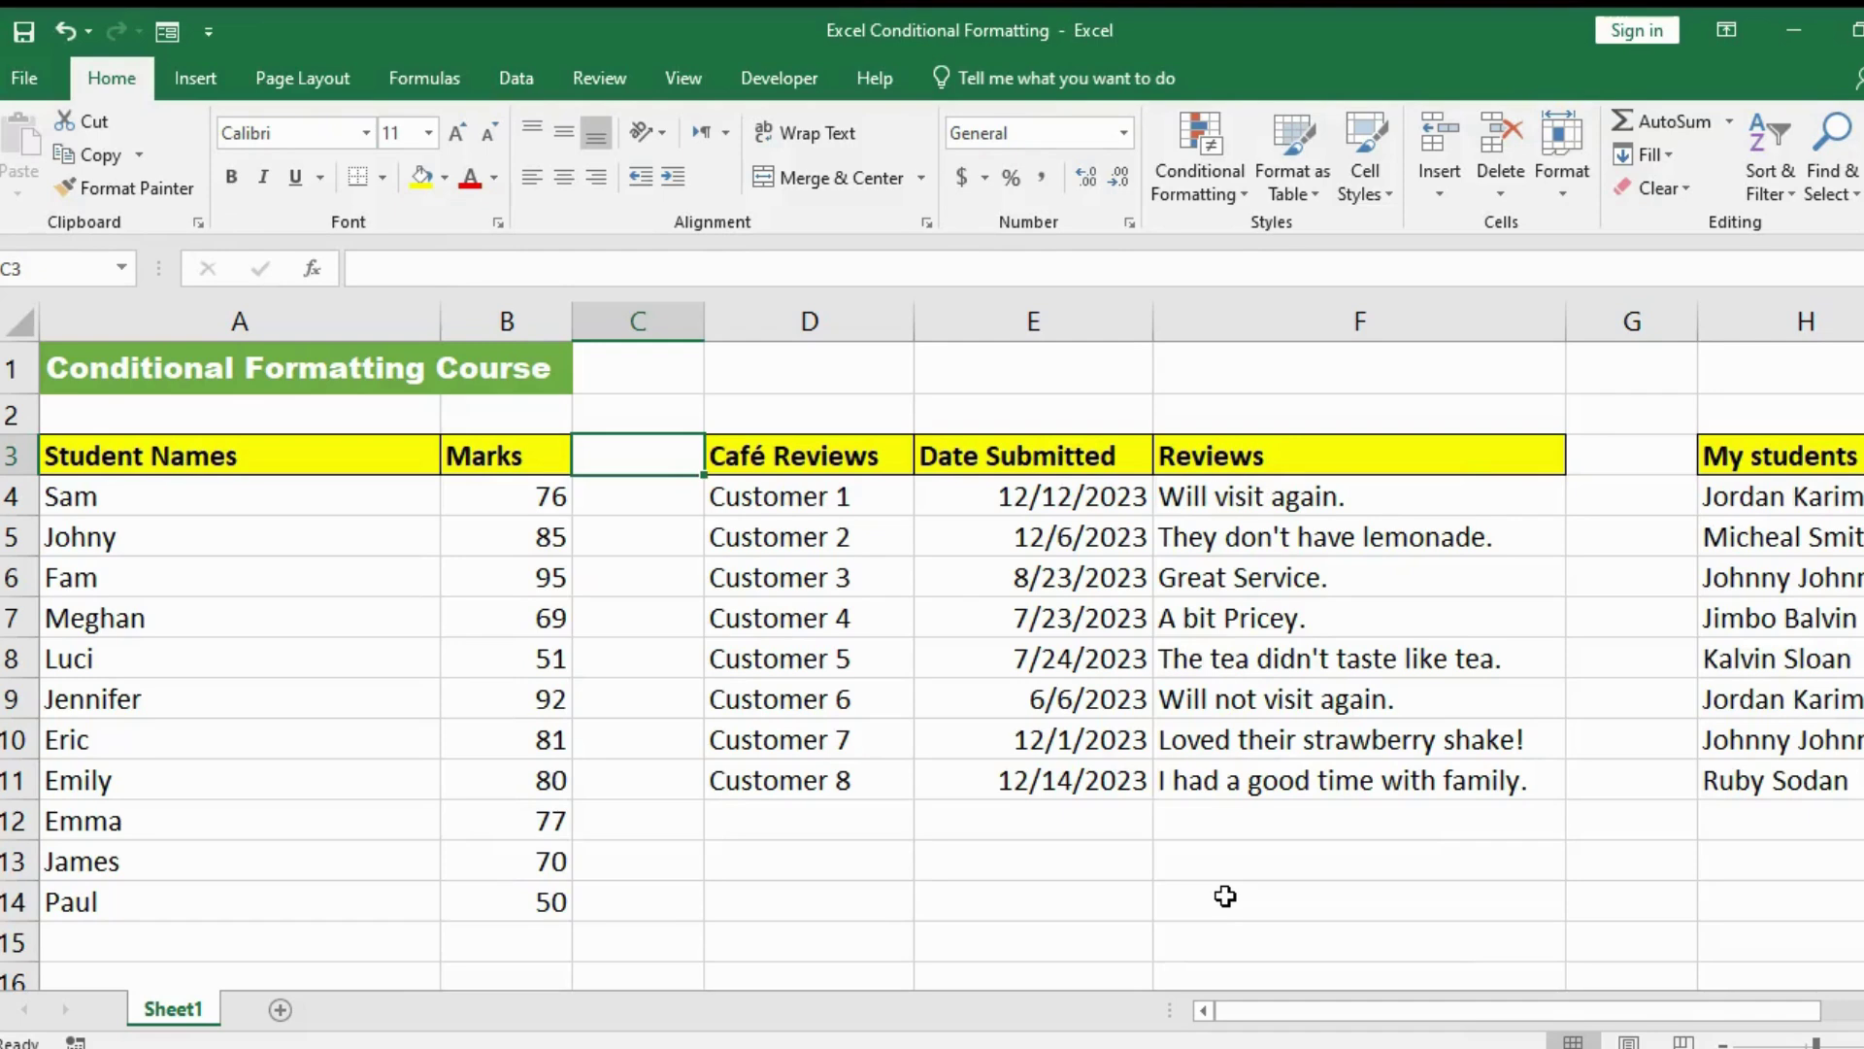
- Select the eleven marks in B4:B14 and show the Highlight Cells Rules choices
{"action": "left_click", "coordinate": [1073, 864]}
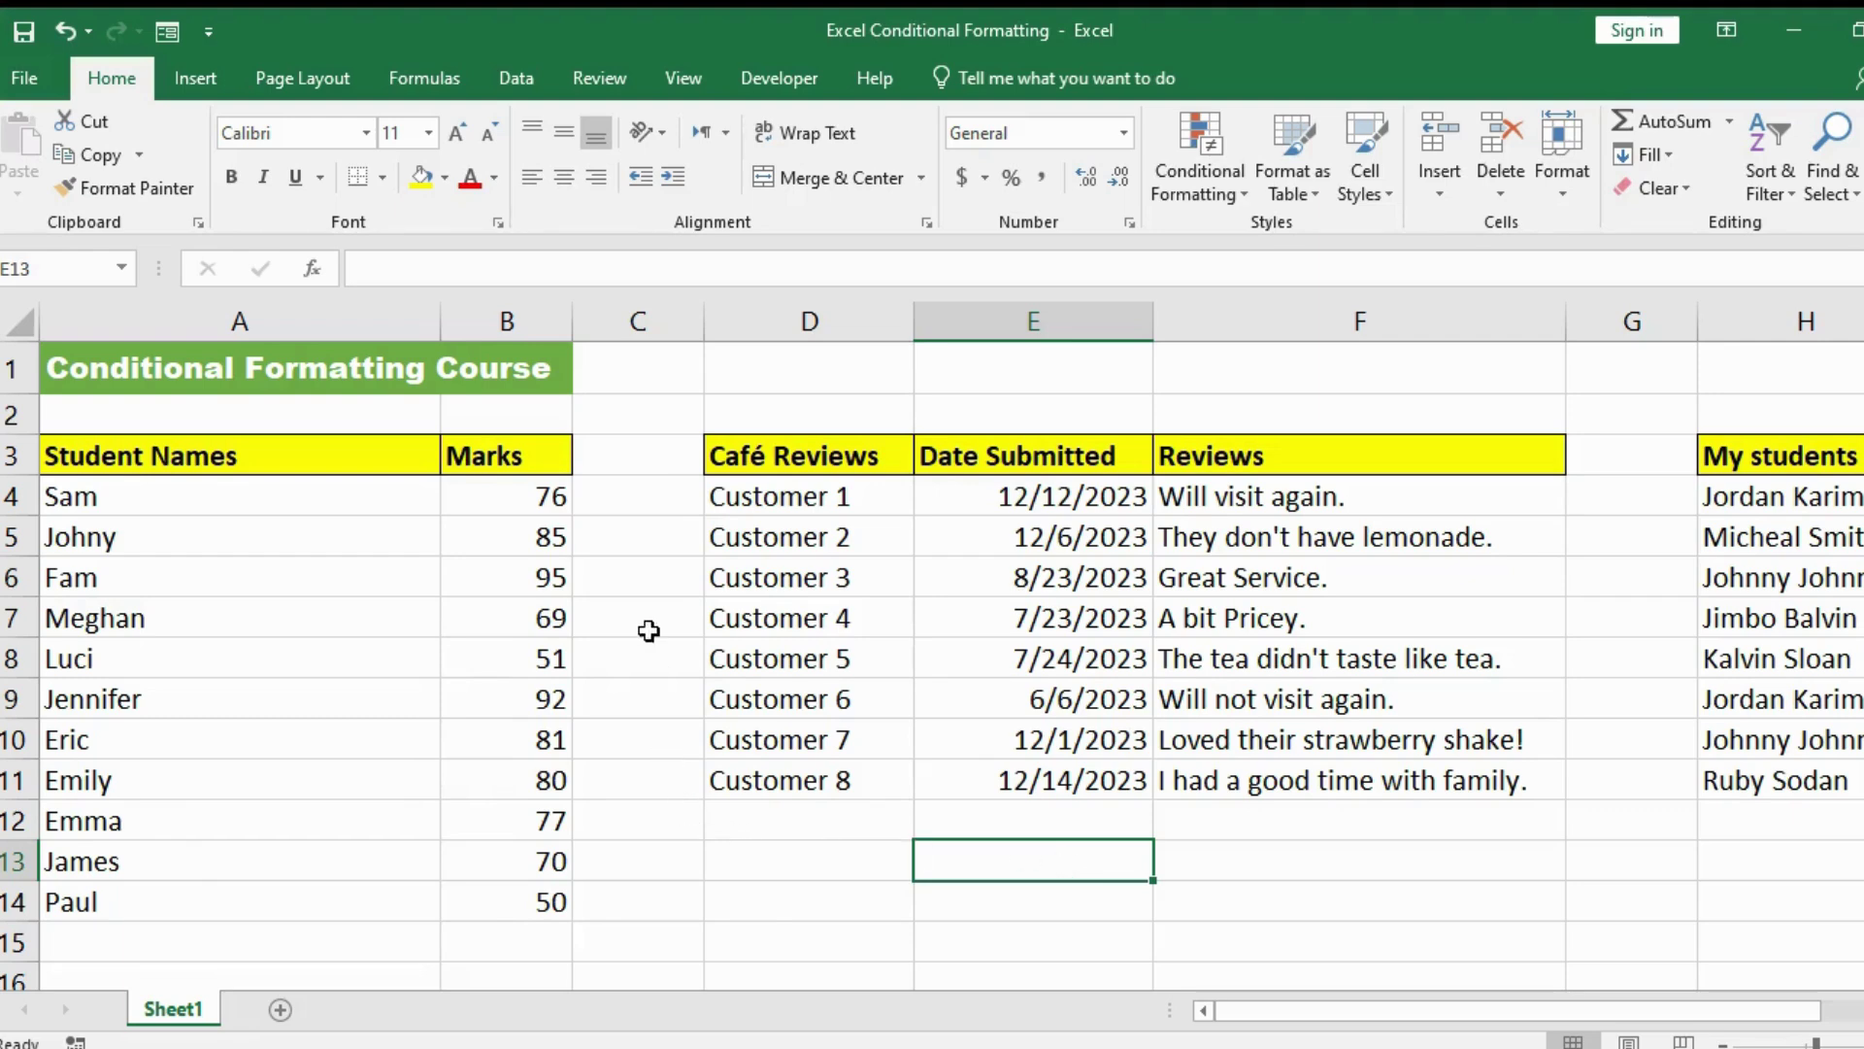
{"action": "left_click", "coordinate": [625, 512]}
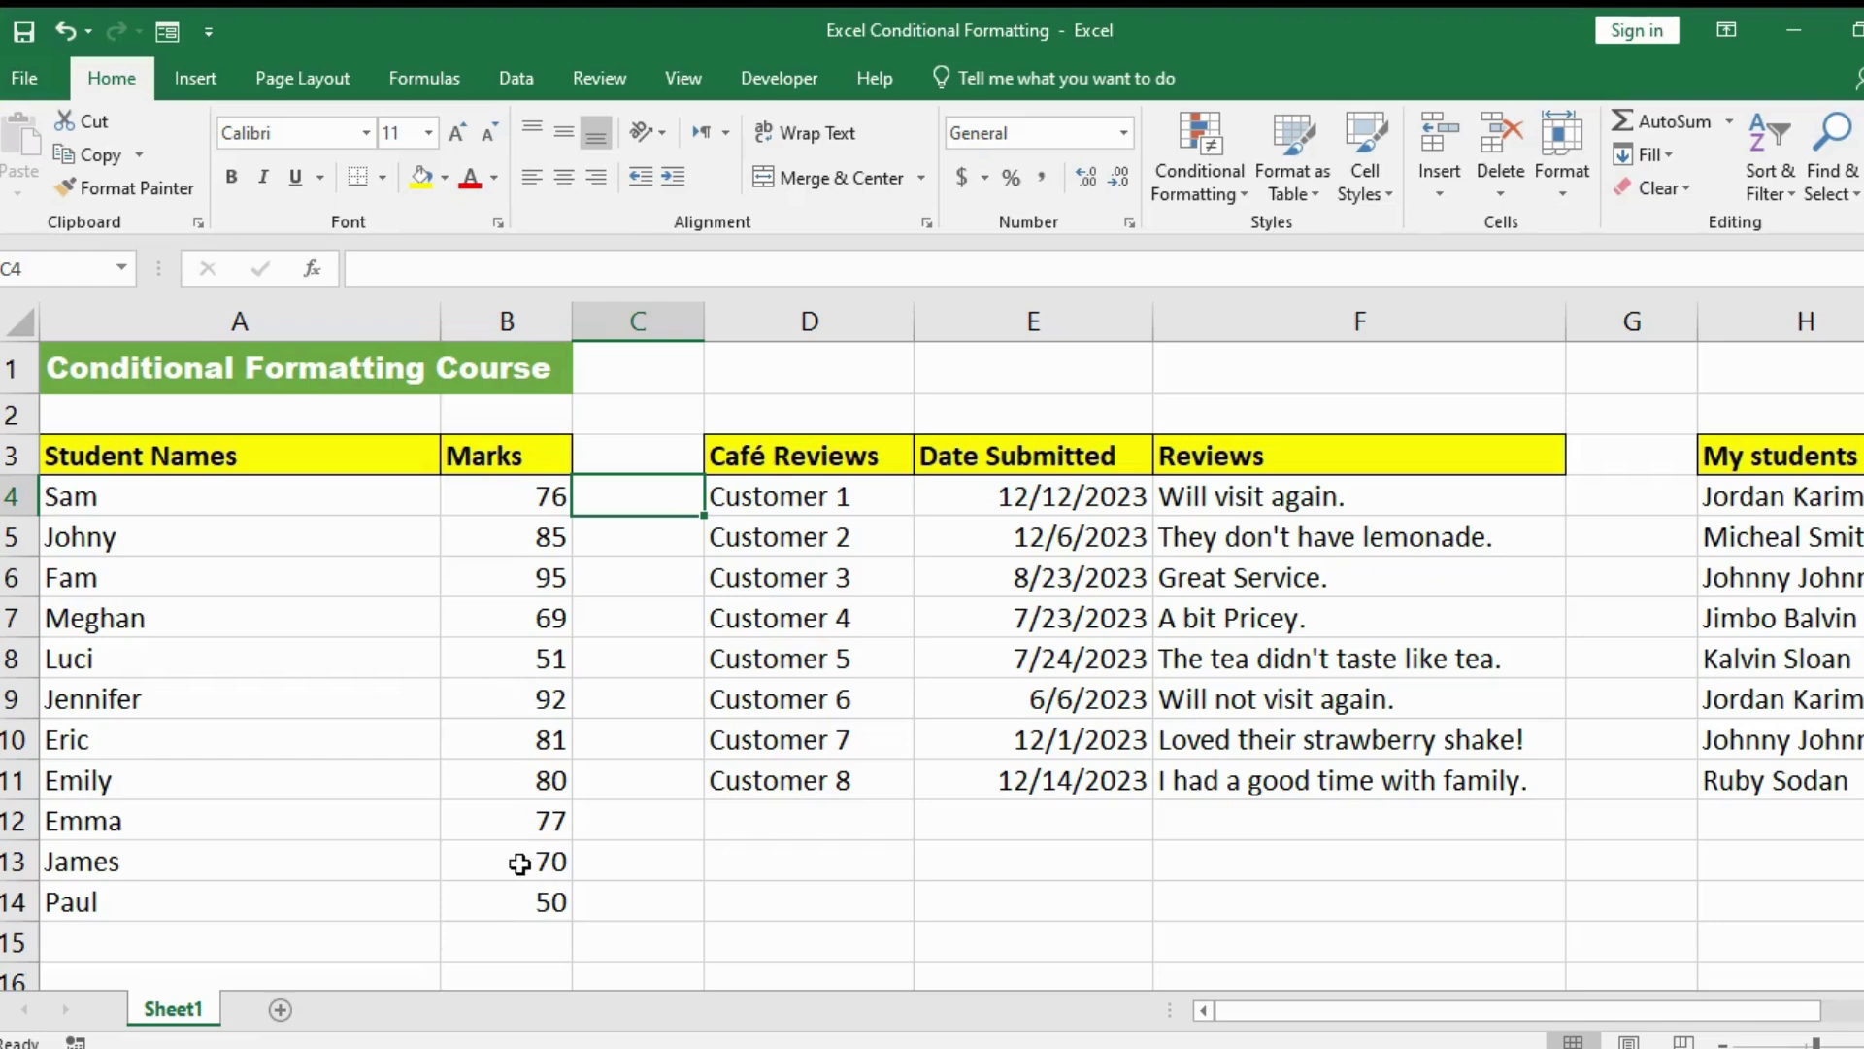
{"action": "left_click", "coordinate": [506, 531]}
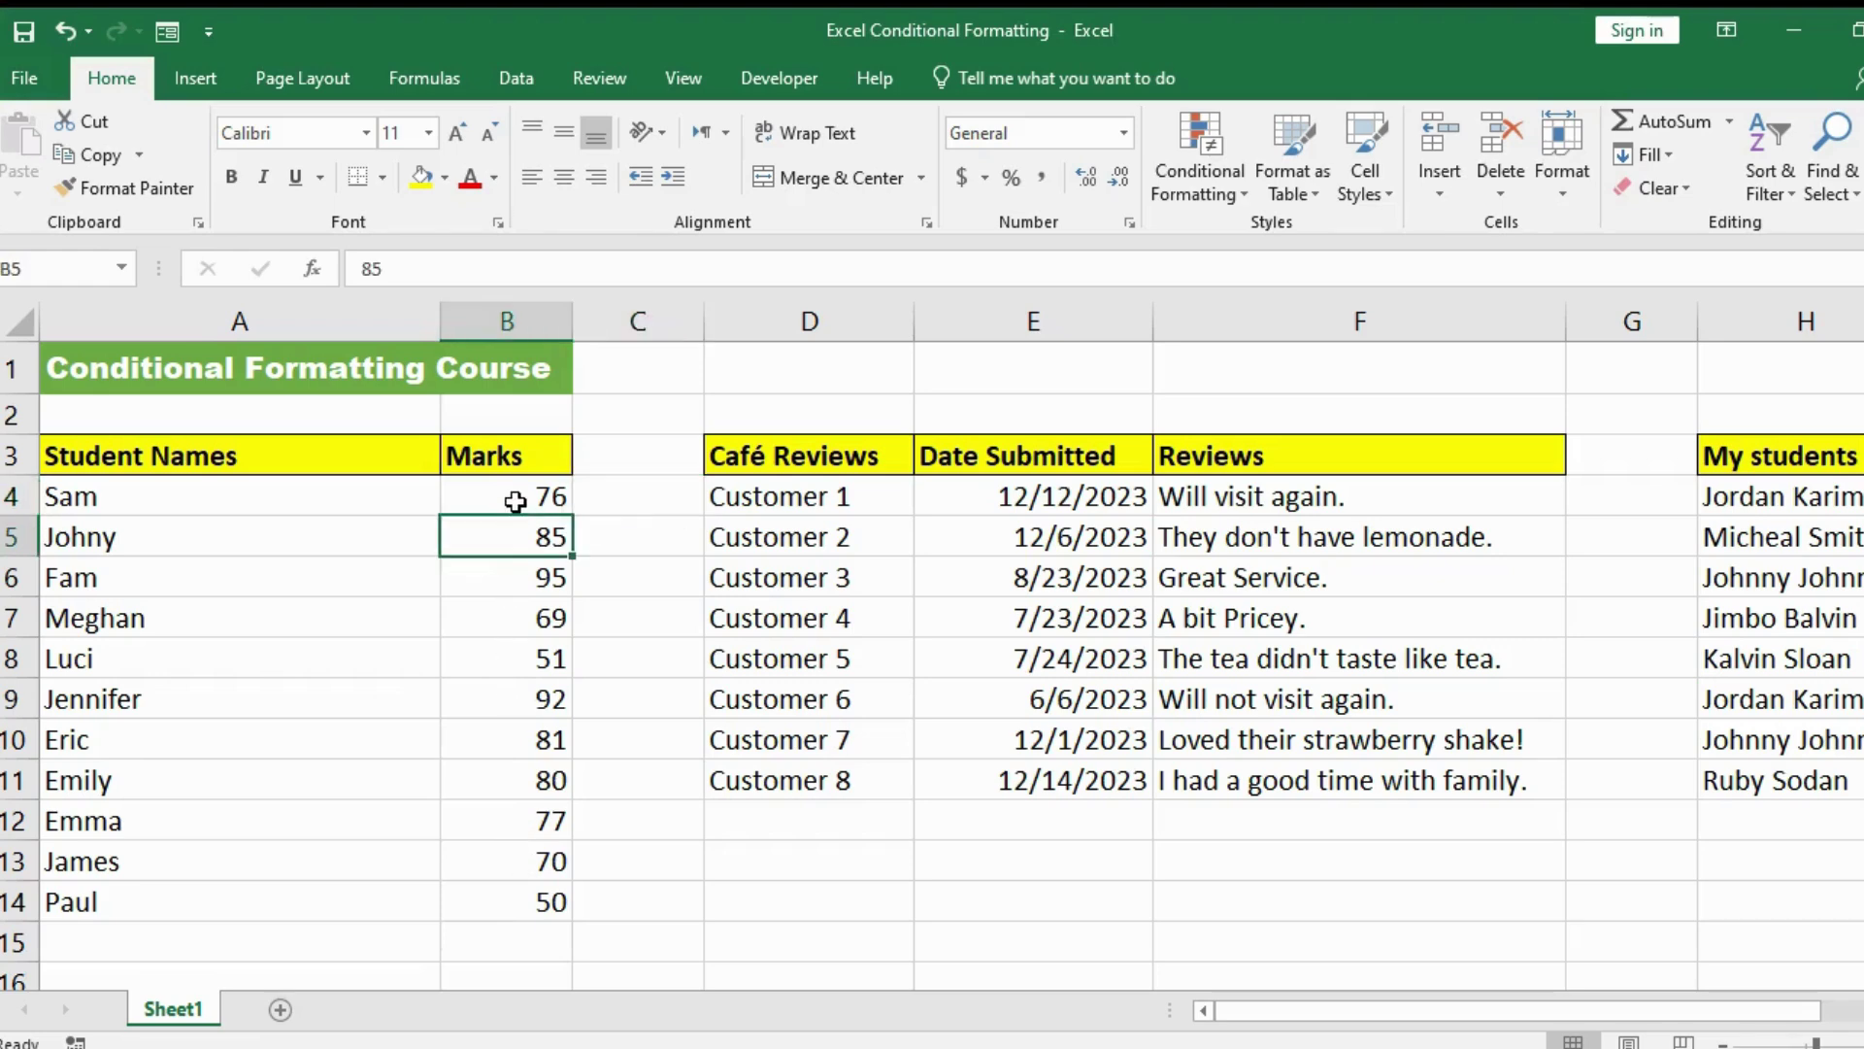
{"action": "left_click", "coordinate": [514, 501]}
{"action": "left_click_drag", "start_coordinate": [515, 501], "coordinate": [535, 910]}
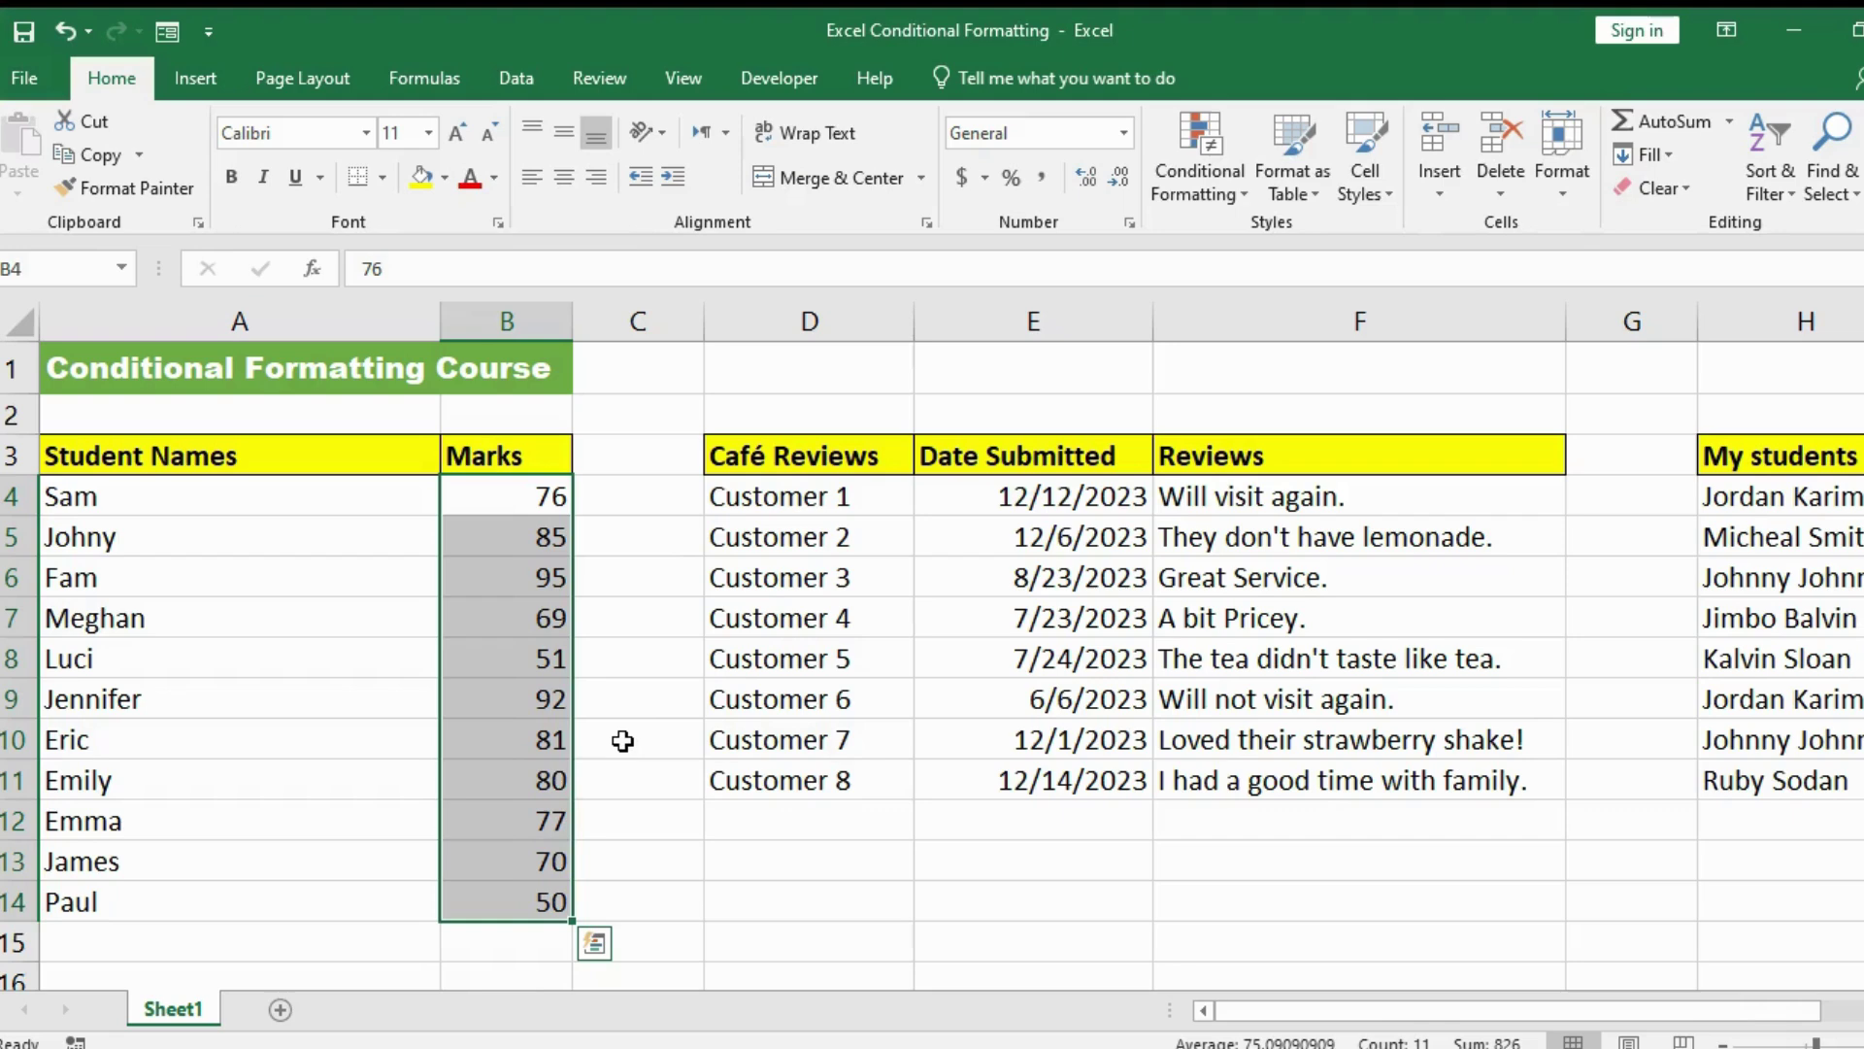
{"action": "left_click", "coordinate": [1231, 192]}
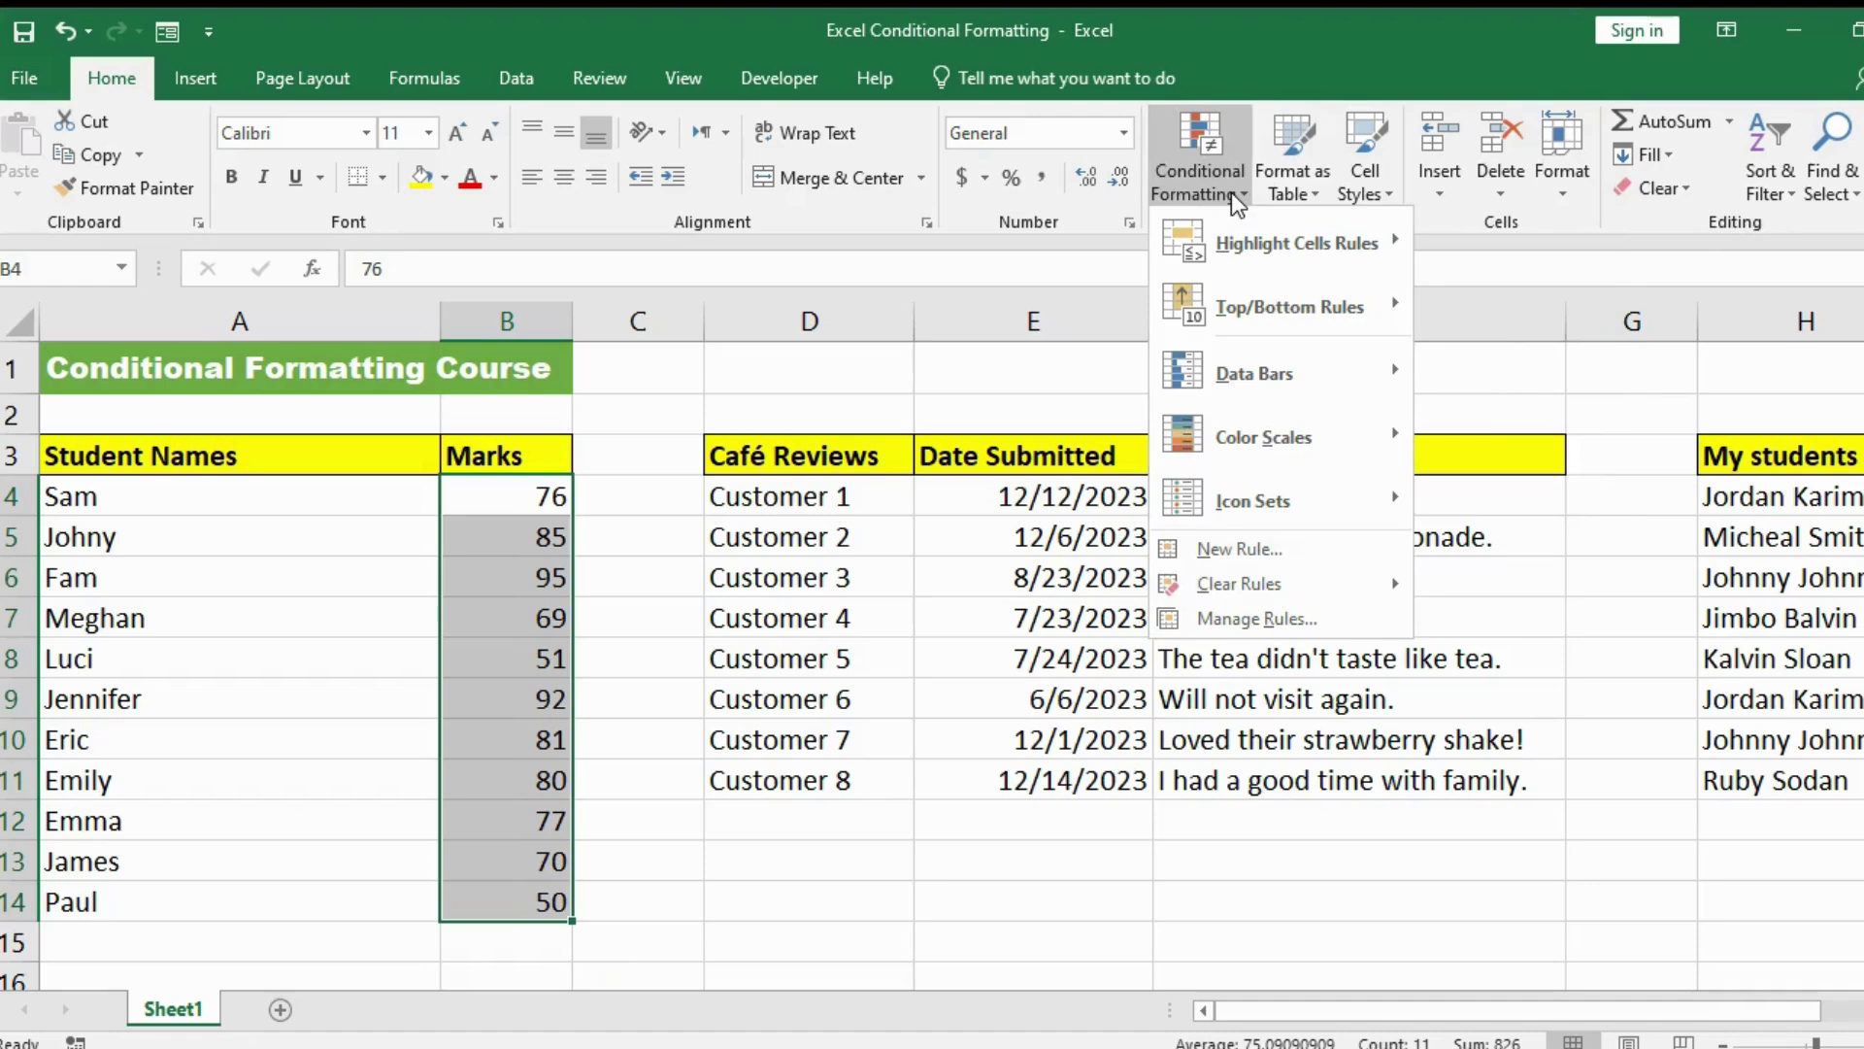
{"action": "mouse_move", "coordinate": [1280, 219]}
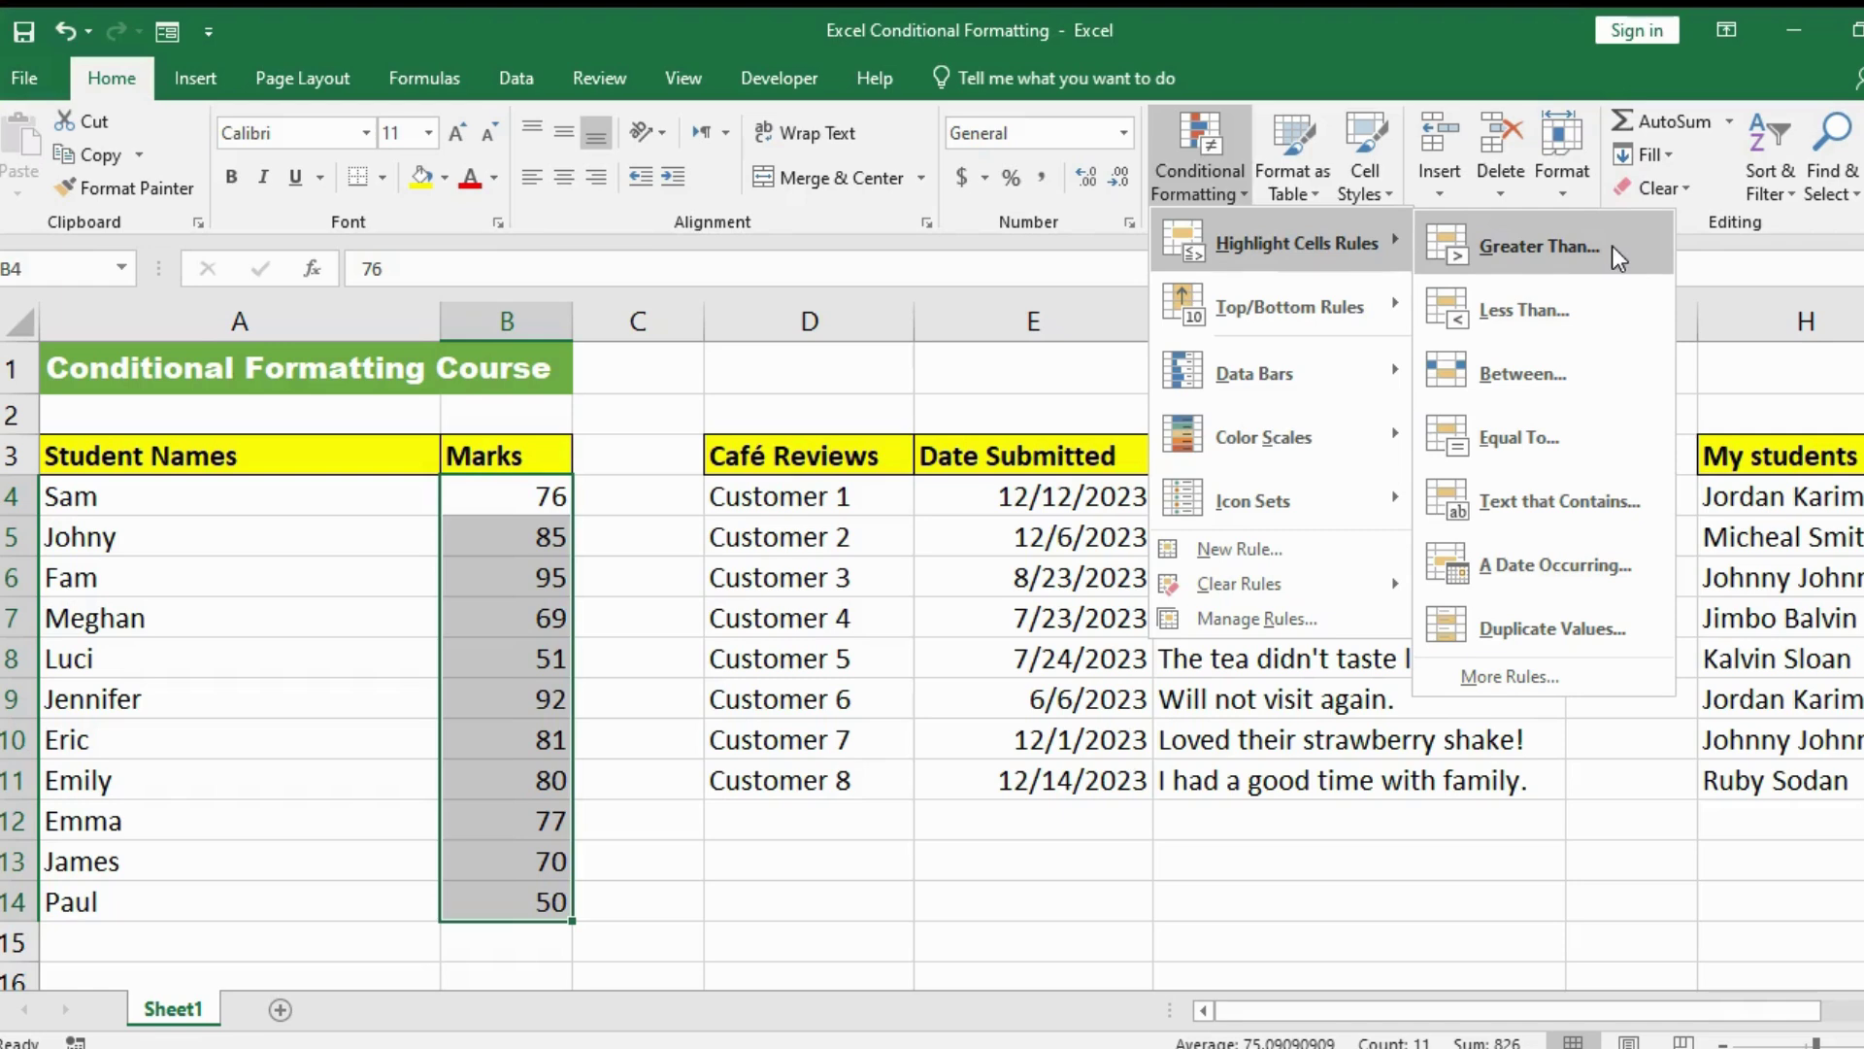
- Add a Less Than 80 rule that fills the low marks red
{"action": "left_click", "coordinate": [1575, 307]}
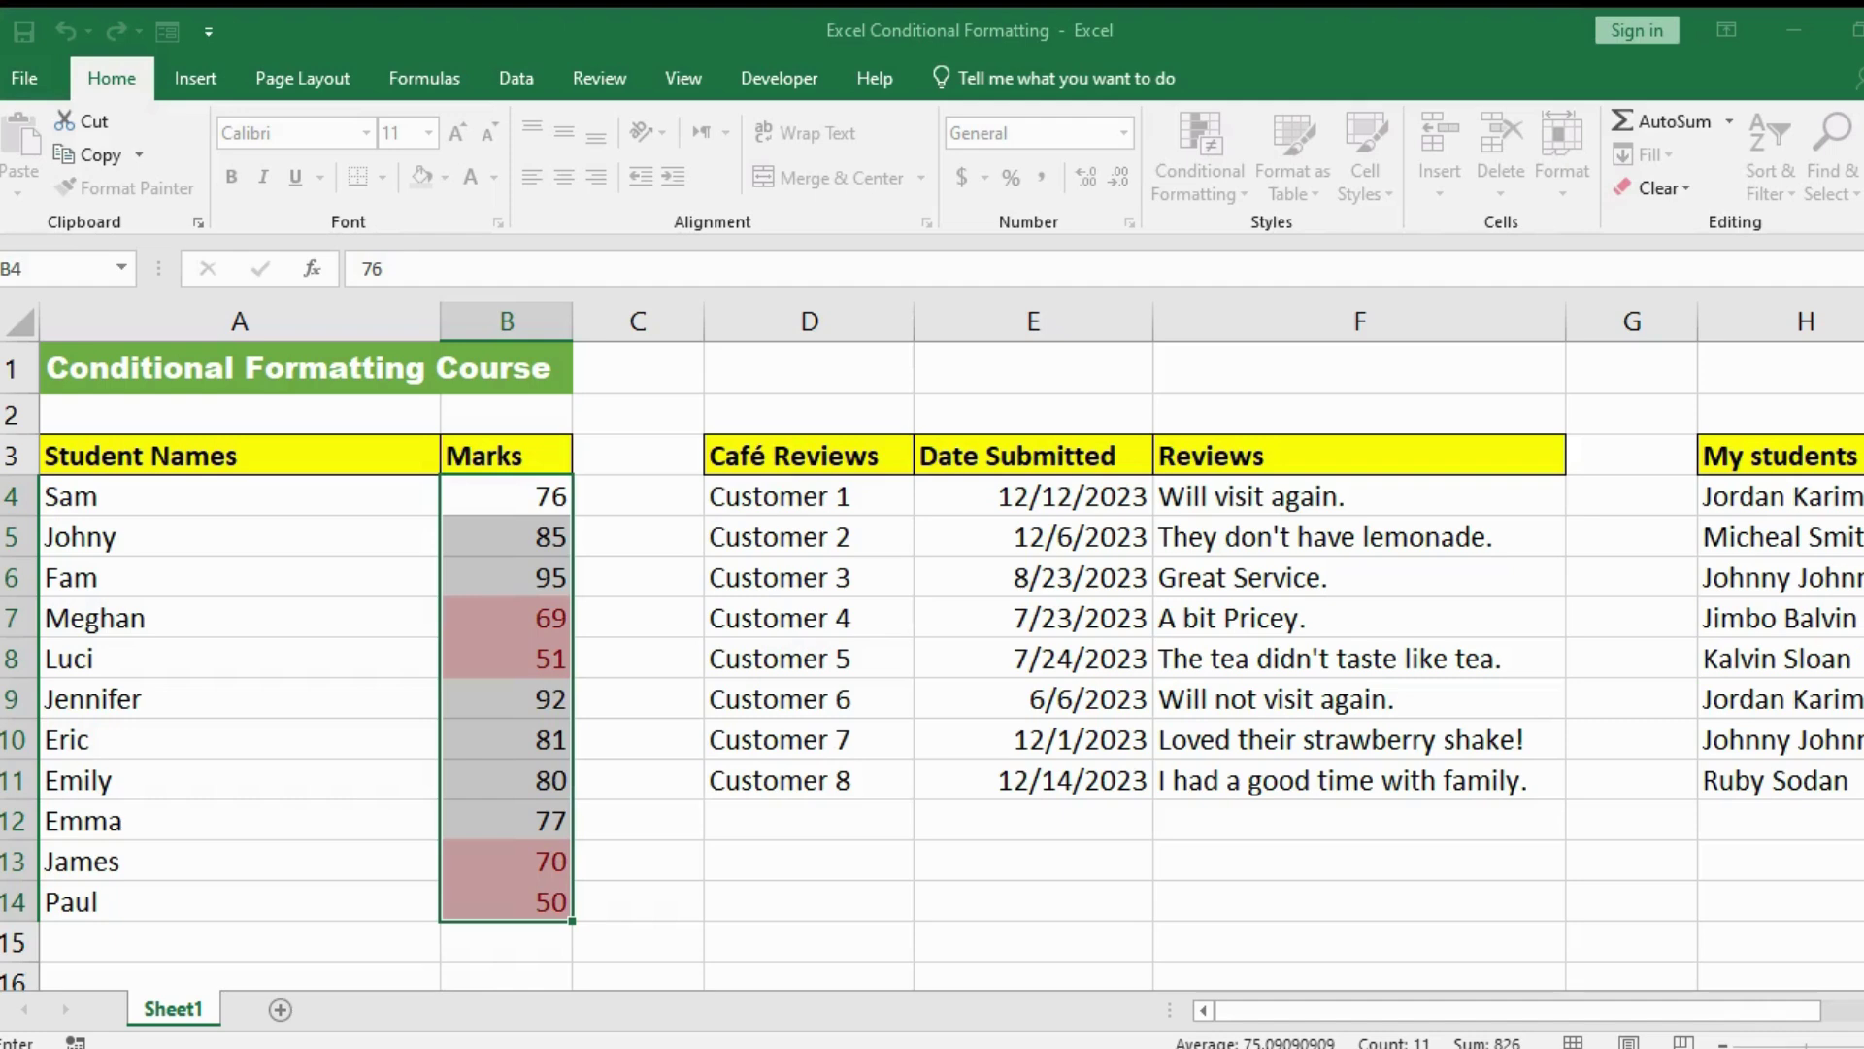
{"action": "type", "text": "80"}
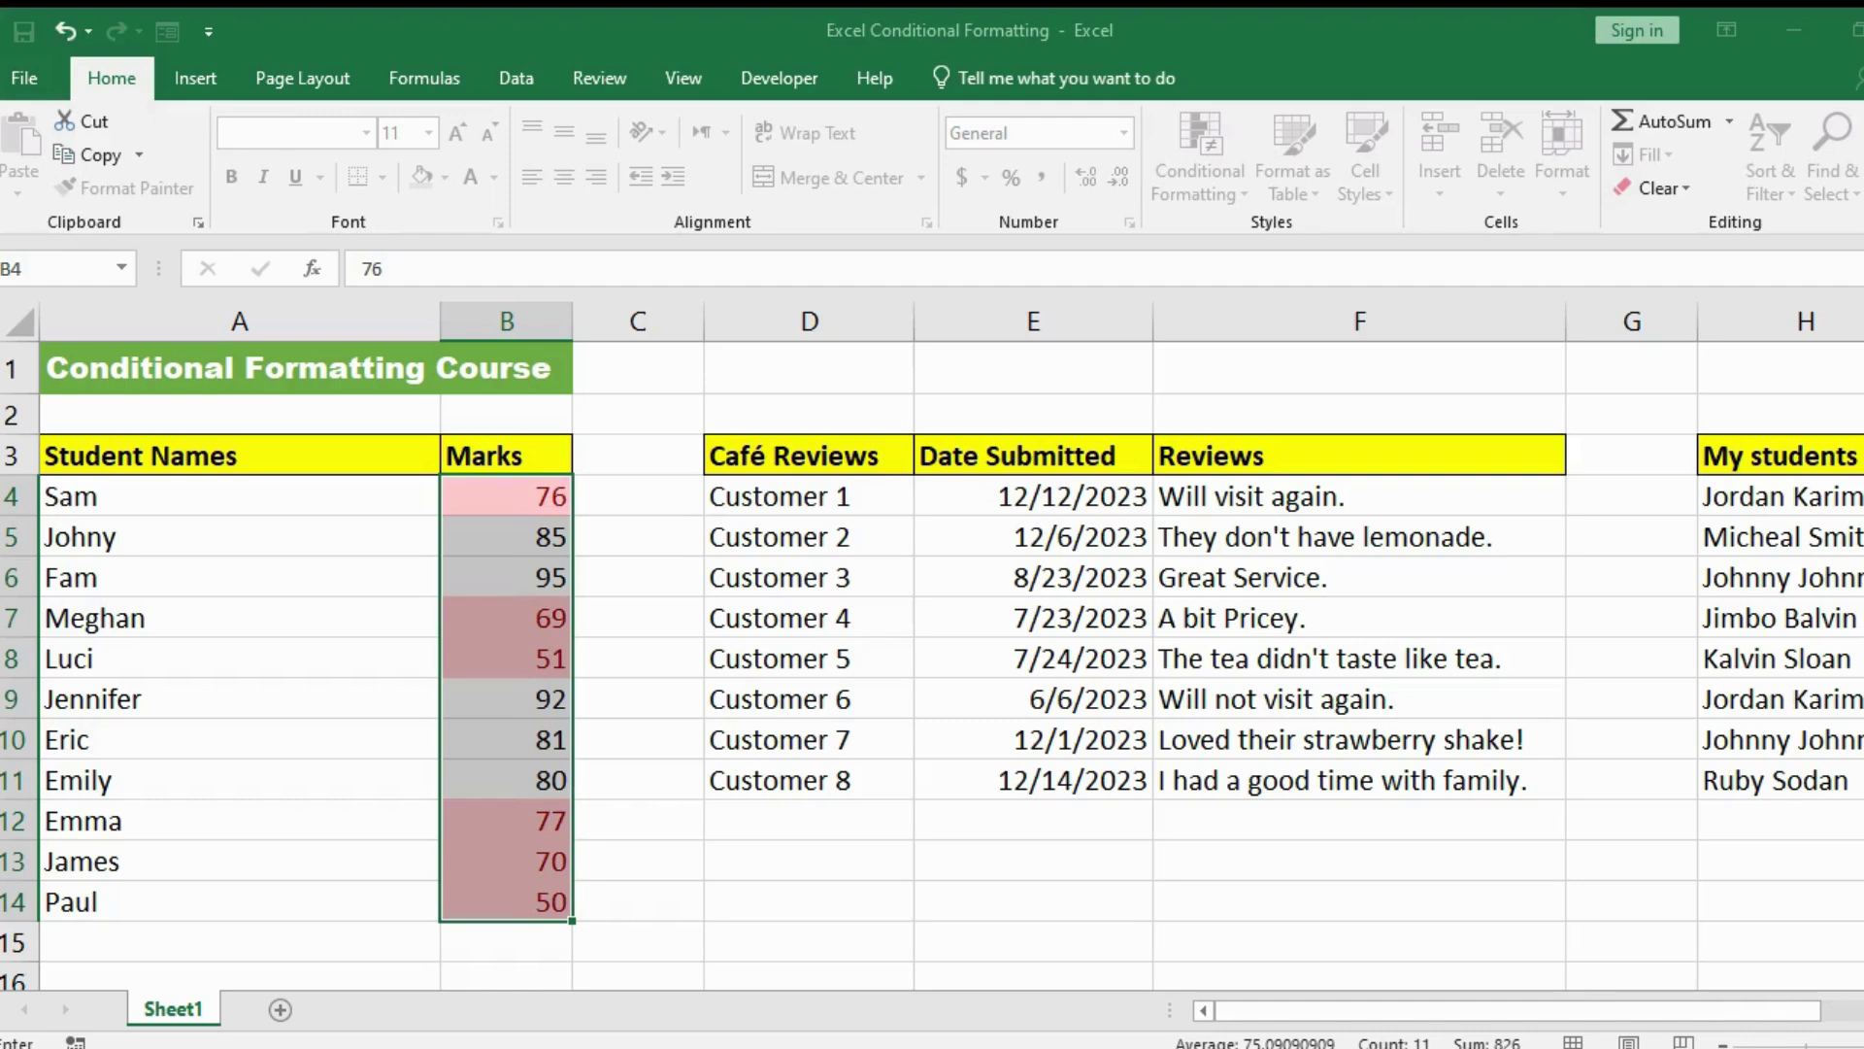
{"action": "key", "text": "Return"}
{"action": "key", "text": "Return"}
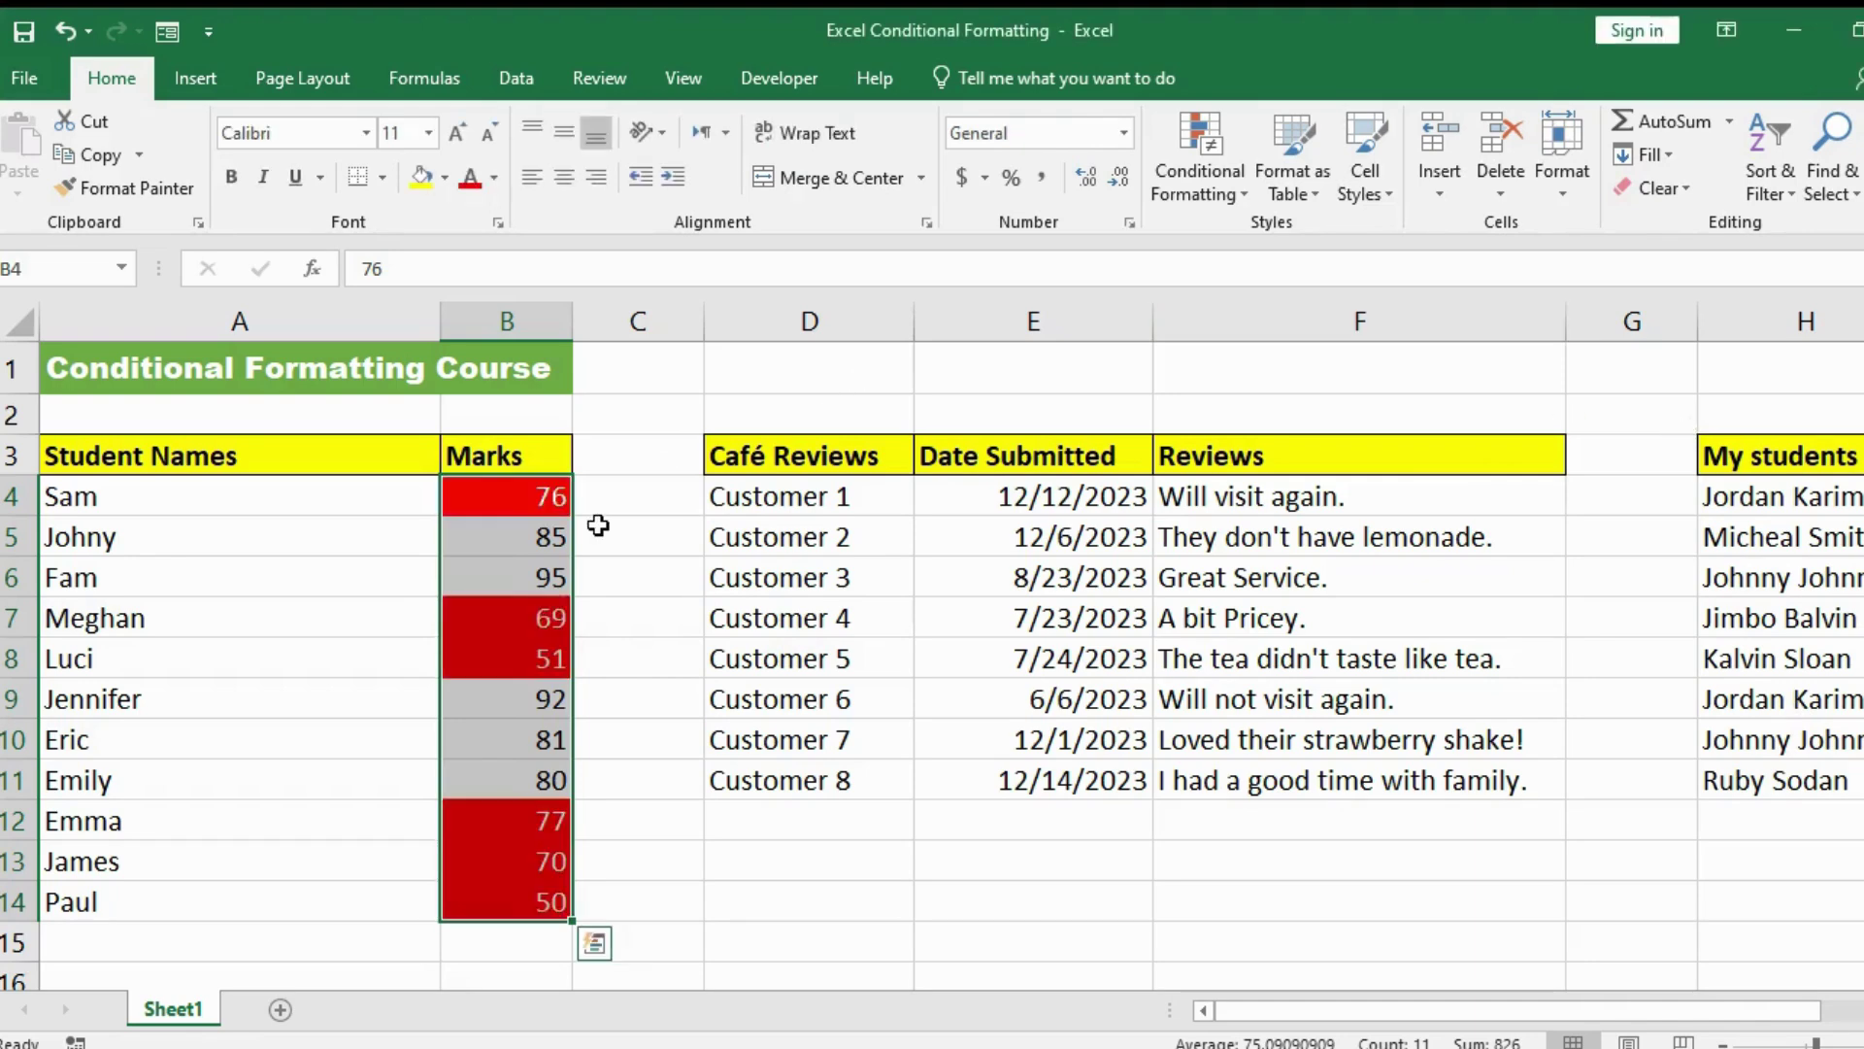
{"action": "left_click", "coordinate": [402, 590]}
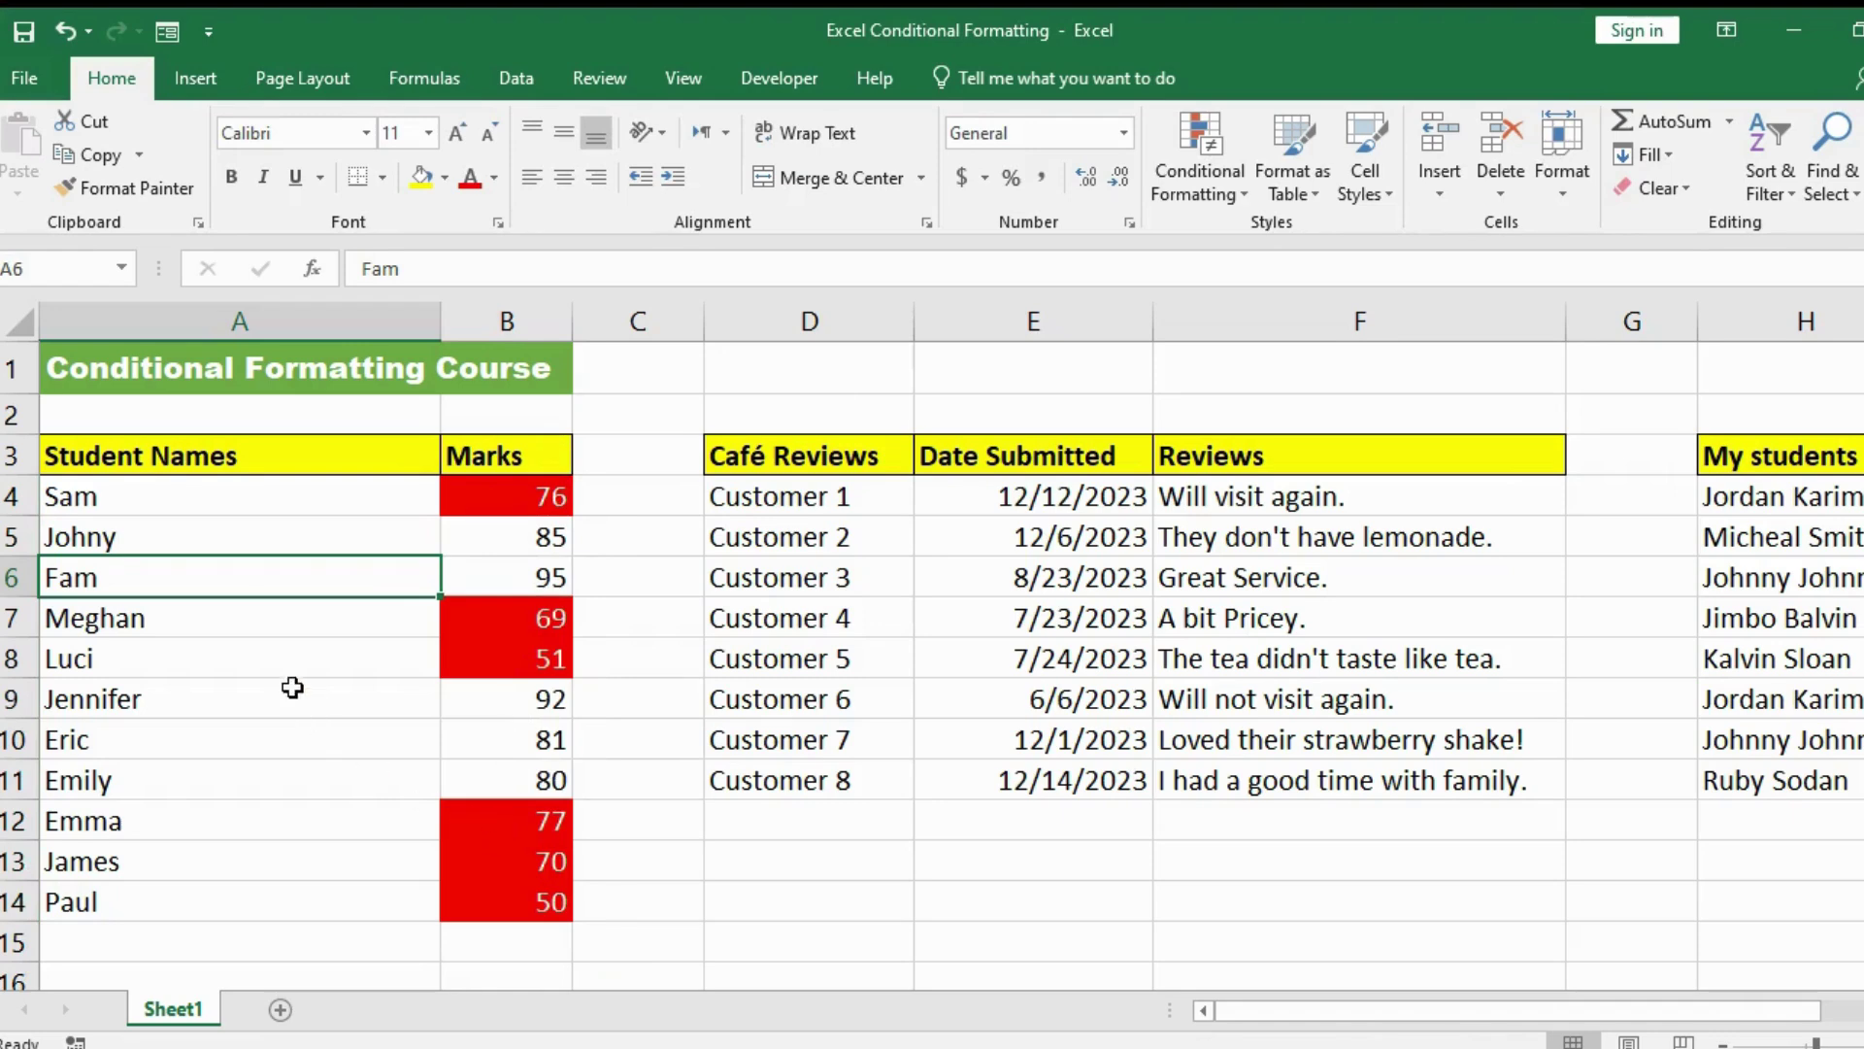
{"action": "left_click", "coordinate": [301, 657]}
{"action": "double_click", "coordinate": [301, 657]}
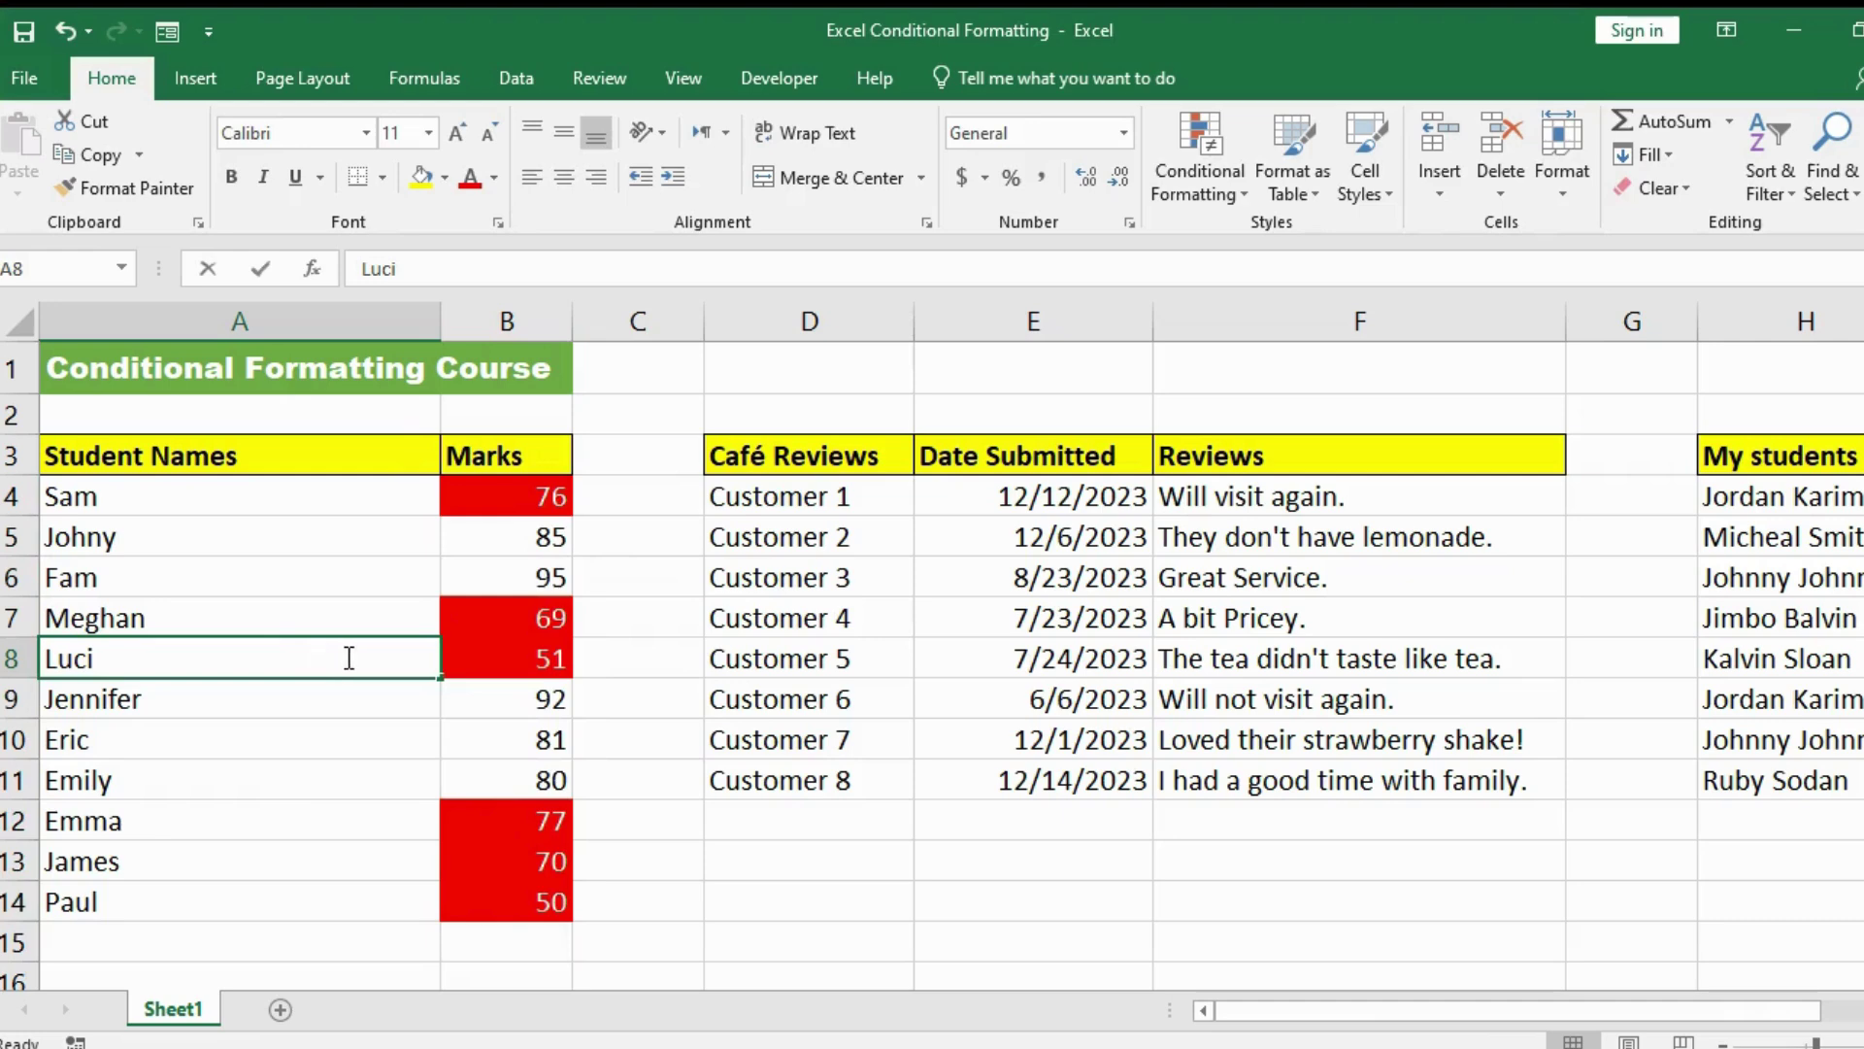
{"action": "left_click", "coordinate": [366, 696]}
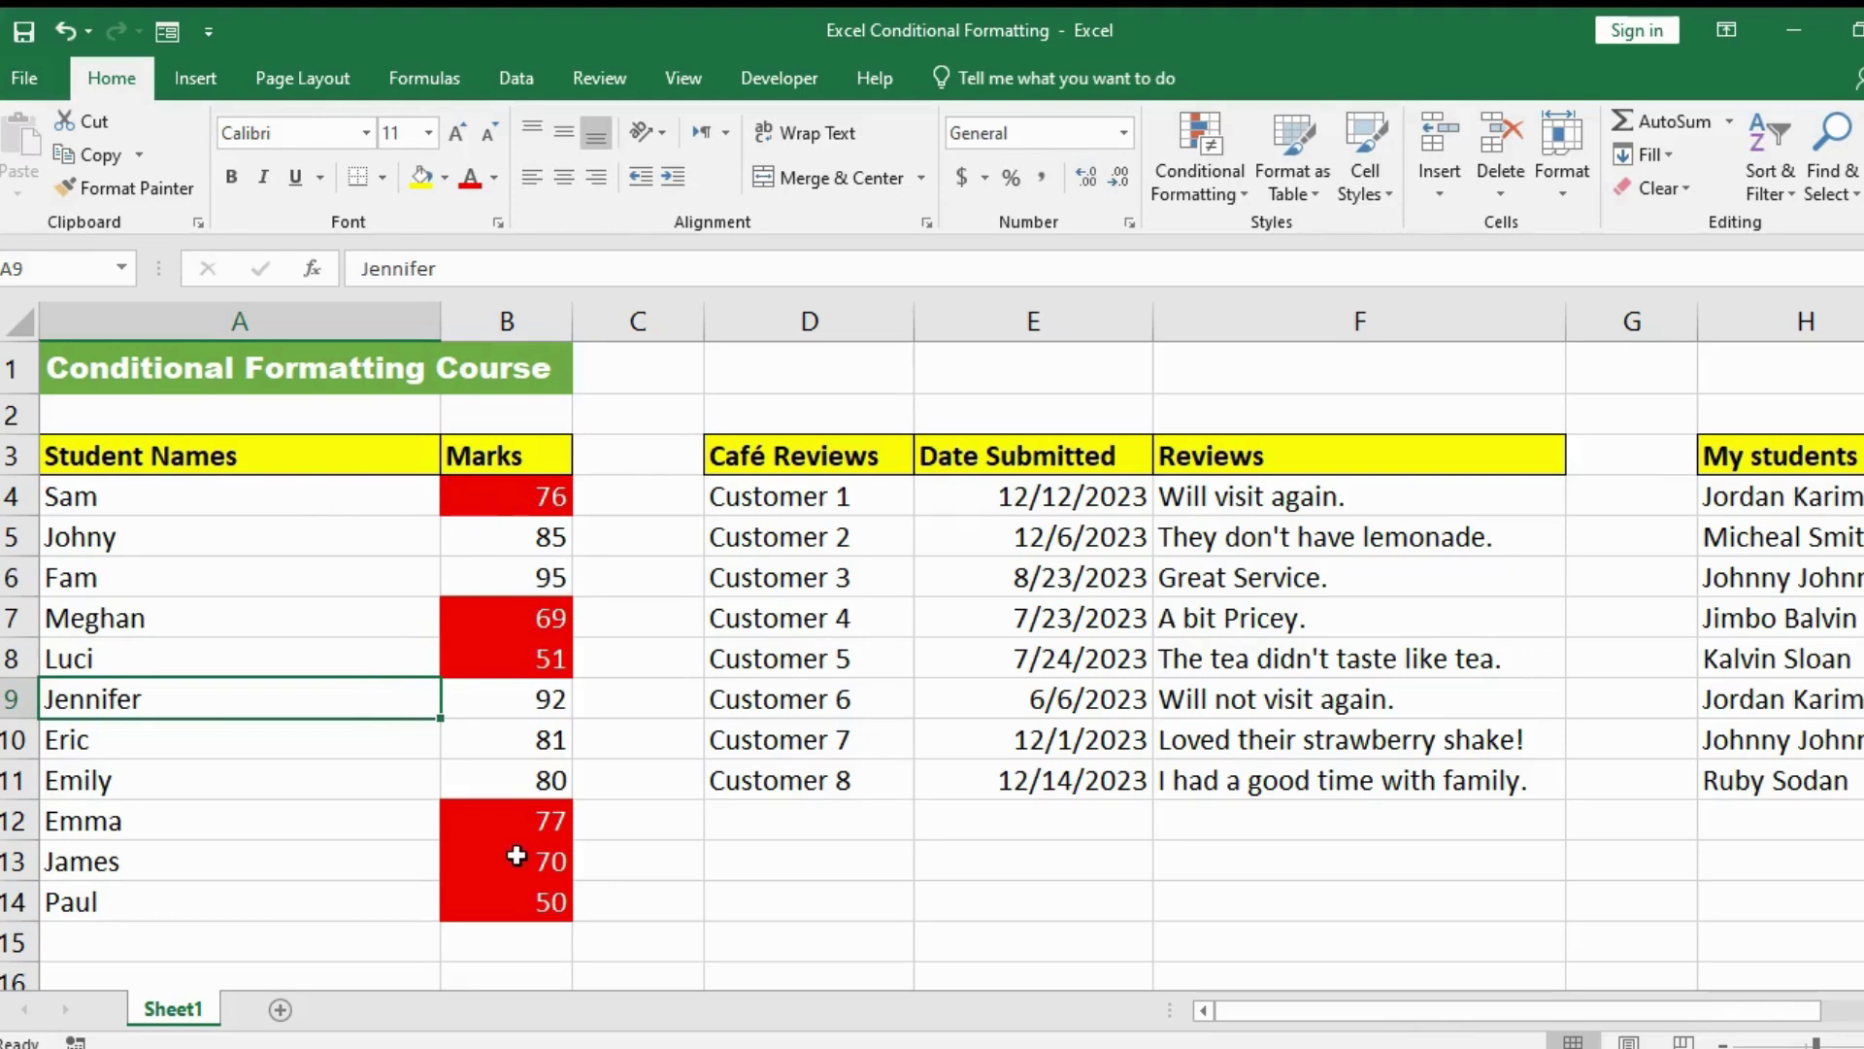
{"action": "left_click", "coordinate": [398, 897]}
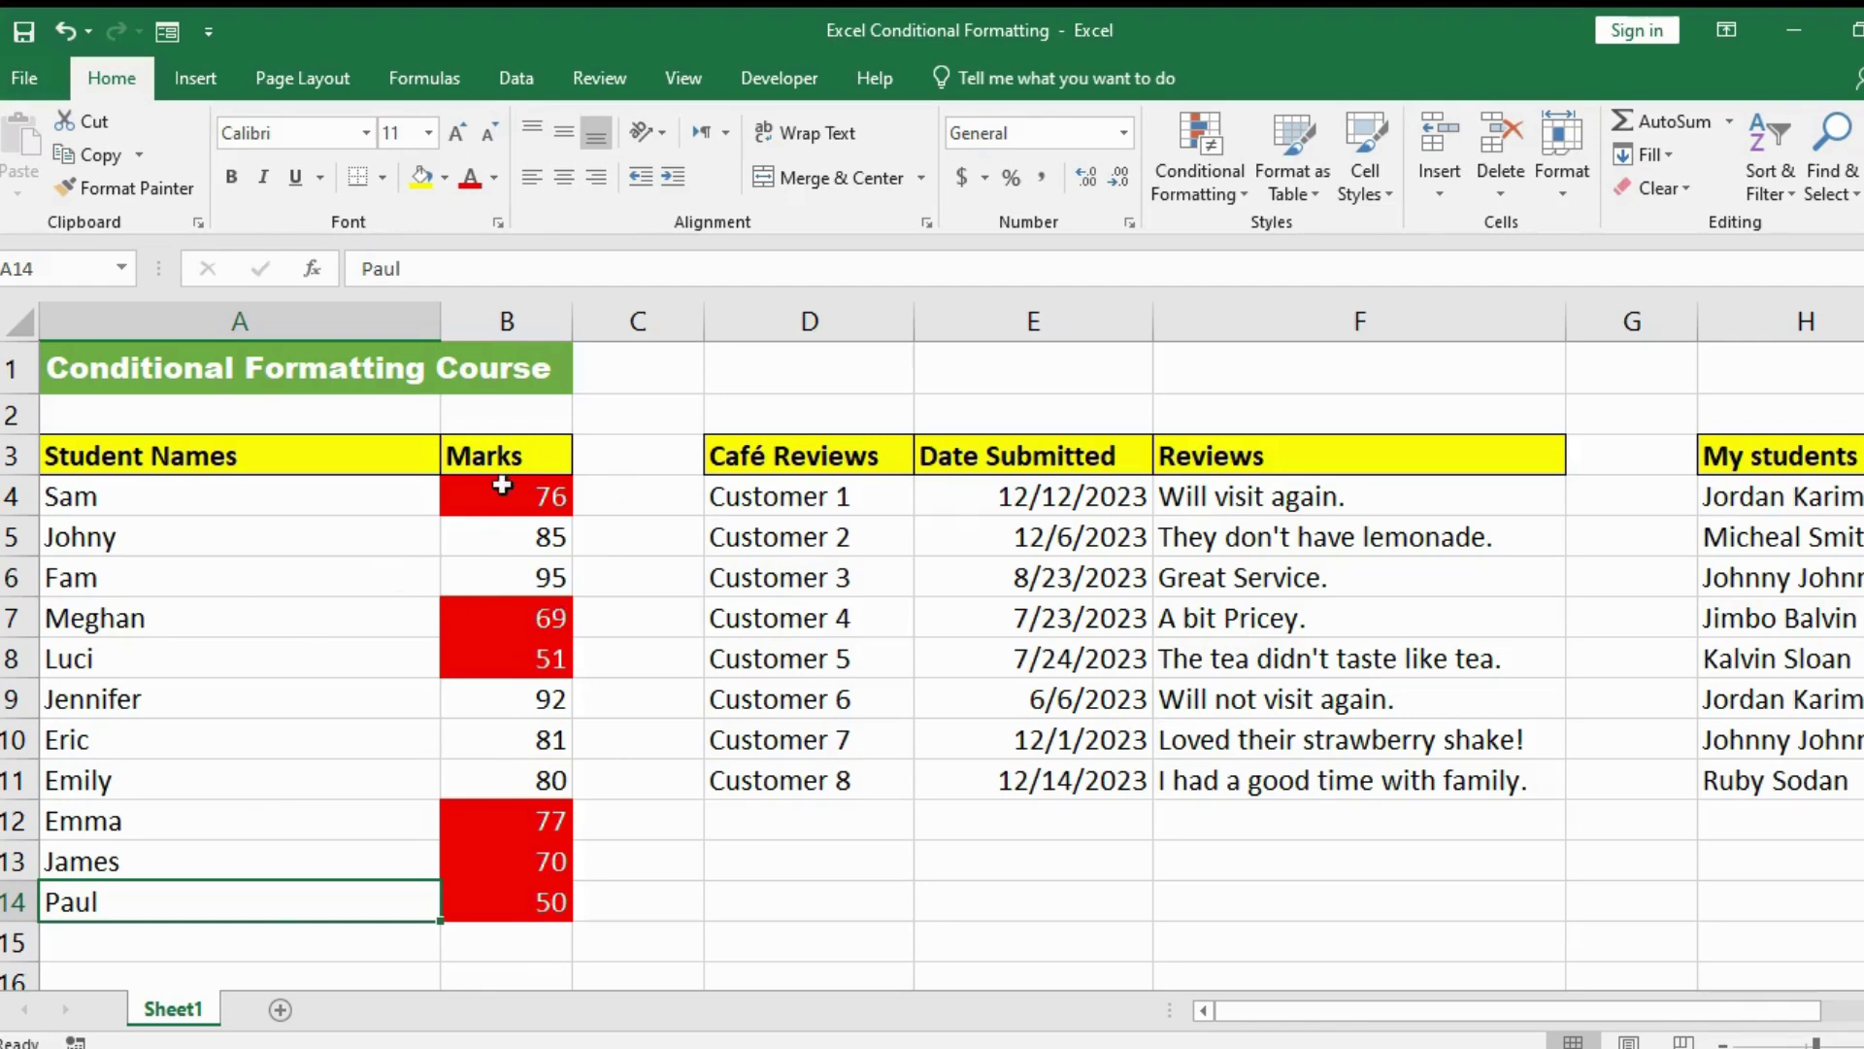
{"action": "left_click", "coordinate": [500, 550]}
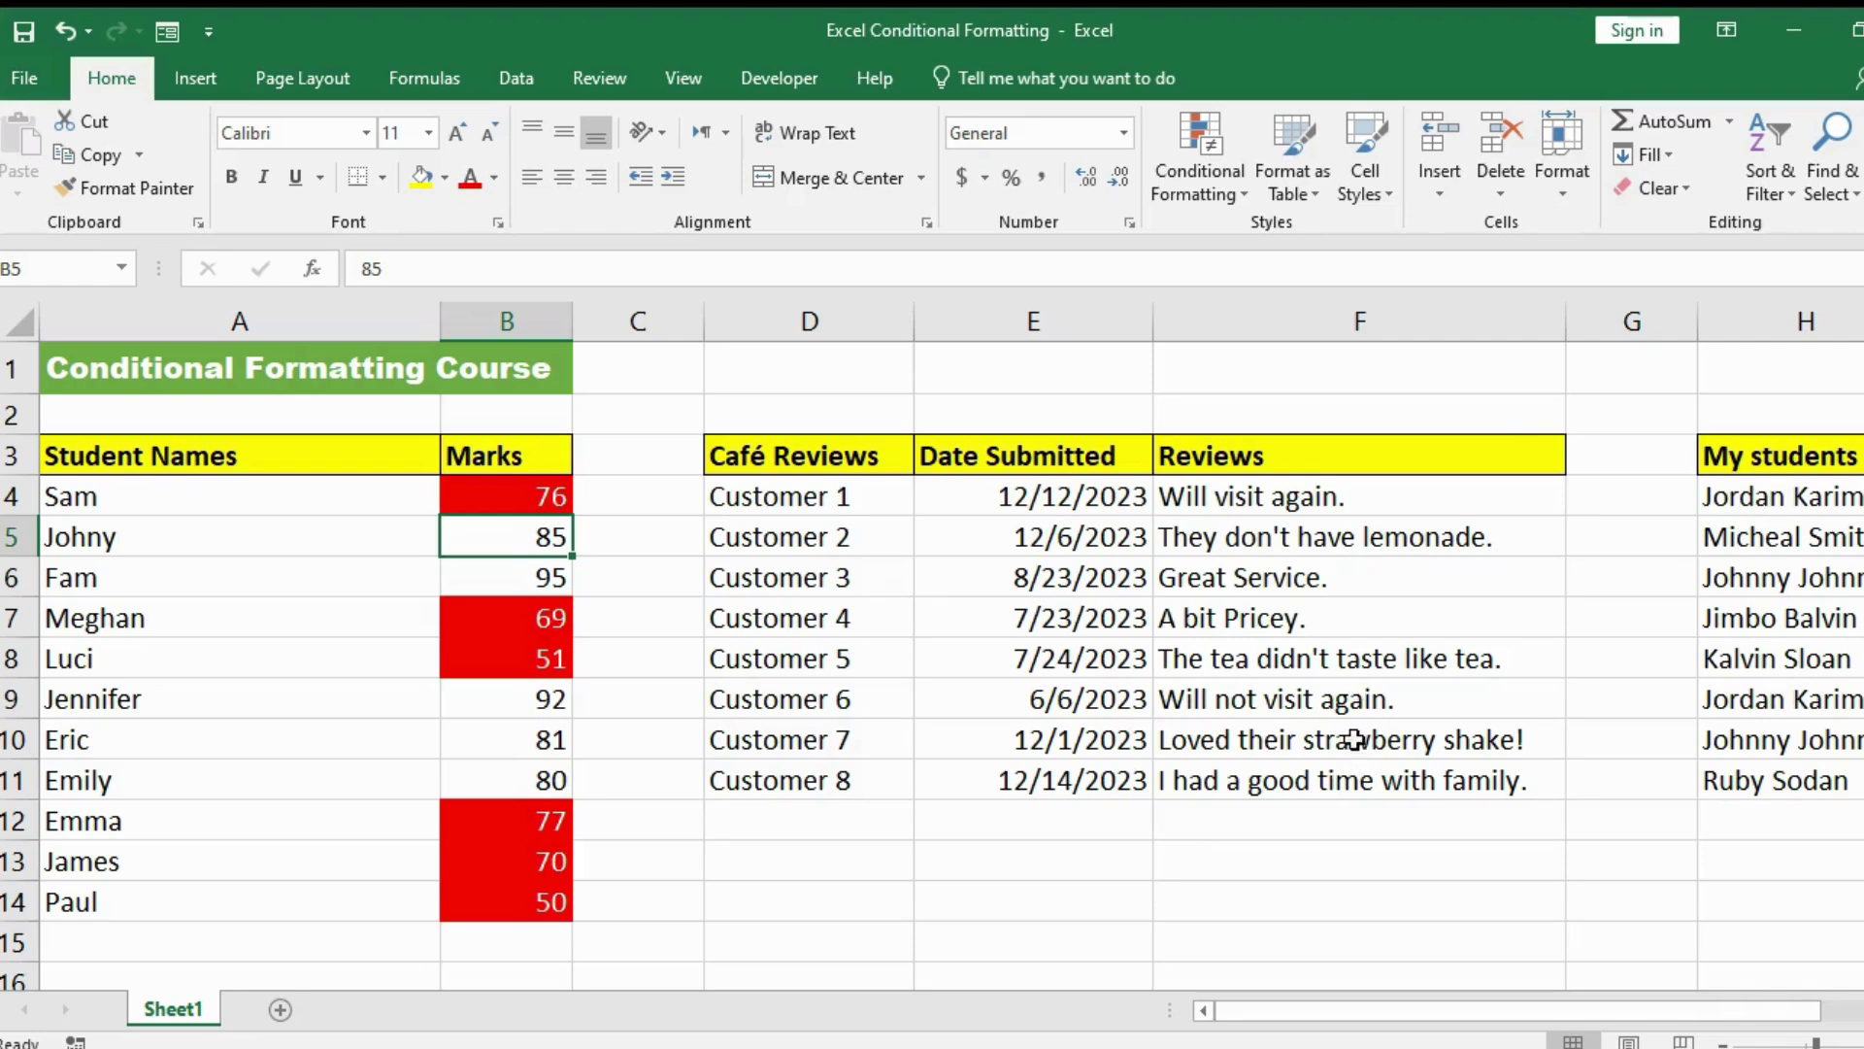
{"action": "left_click", "coordinate": [1313, 647]}
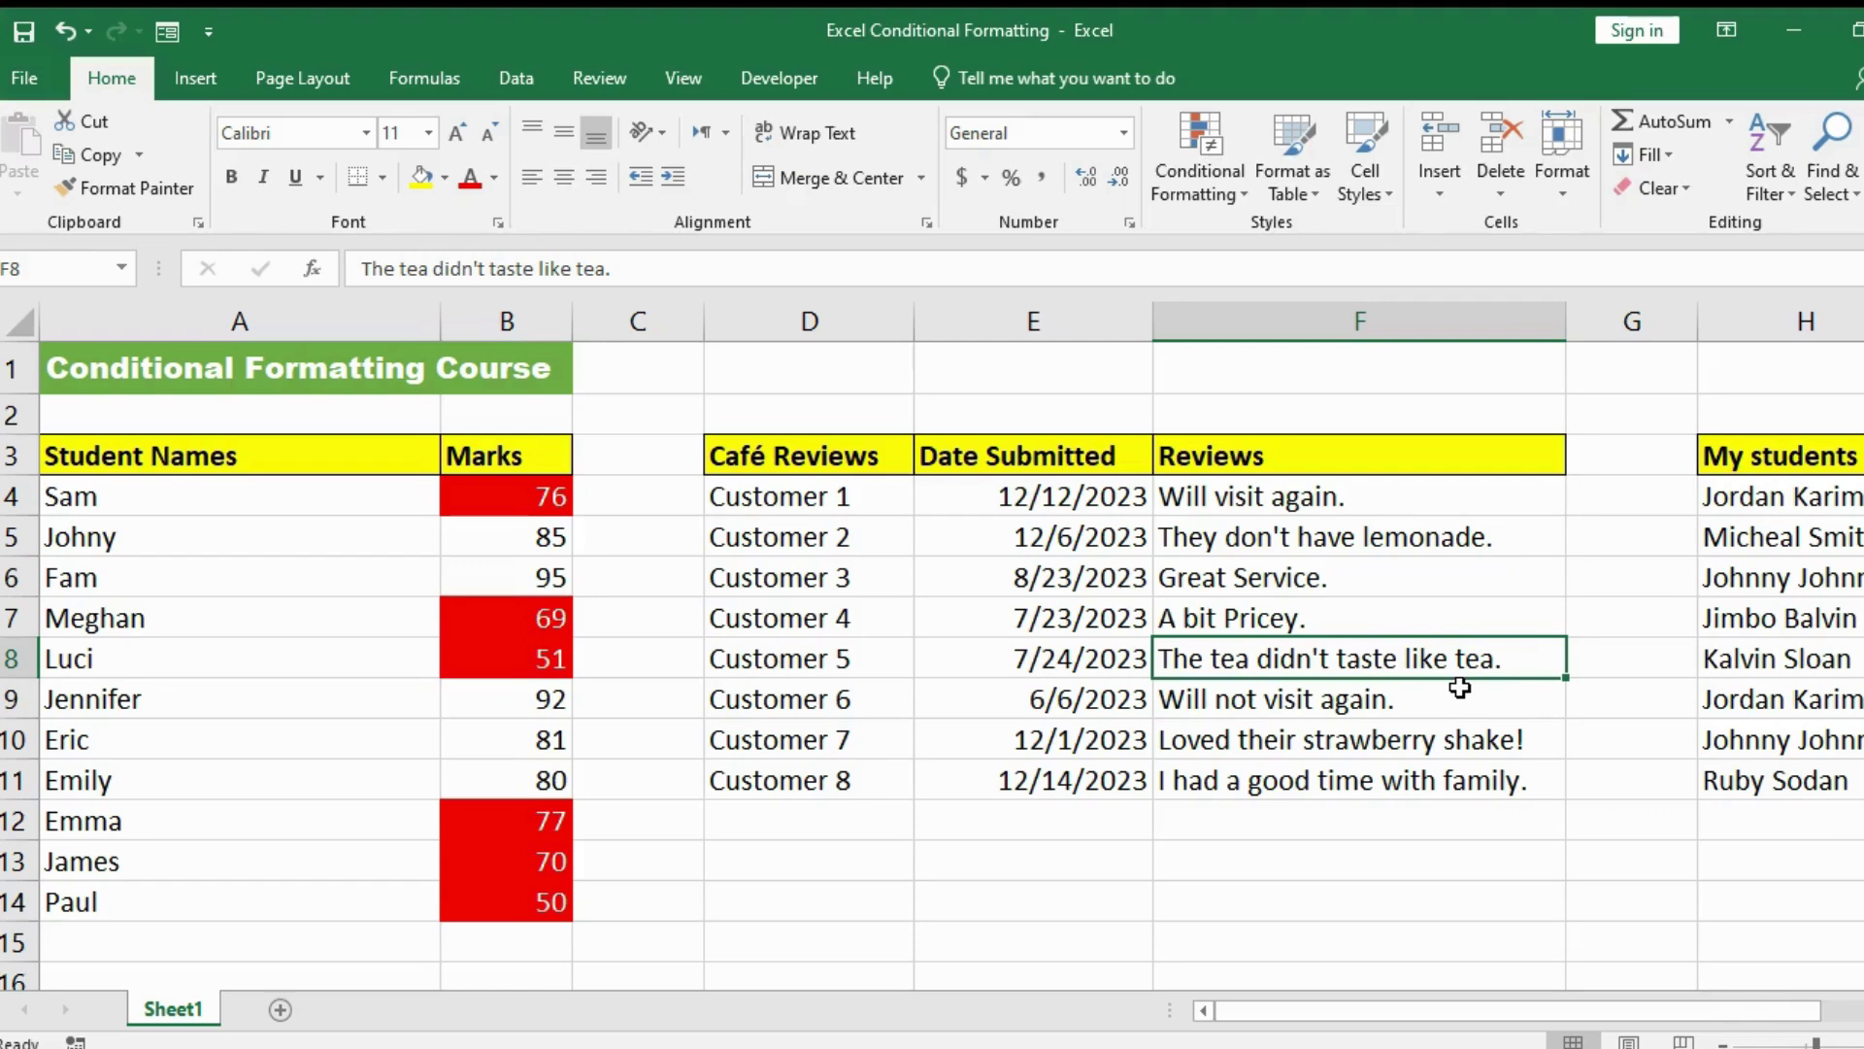
{"action": "left_click", "coordinate": [1120, 499]}
- Add an A Date Occurring 'Last month' rule to the dates, styled Yellow Fill with Dark Yellow Text
{"action": "left_click_drag", "start_coordinate": [1065, 497], "coordinate": [1040, 777]}
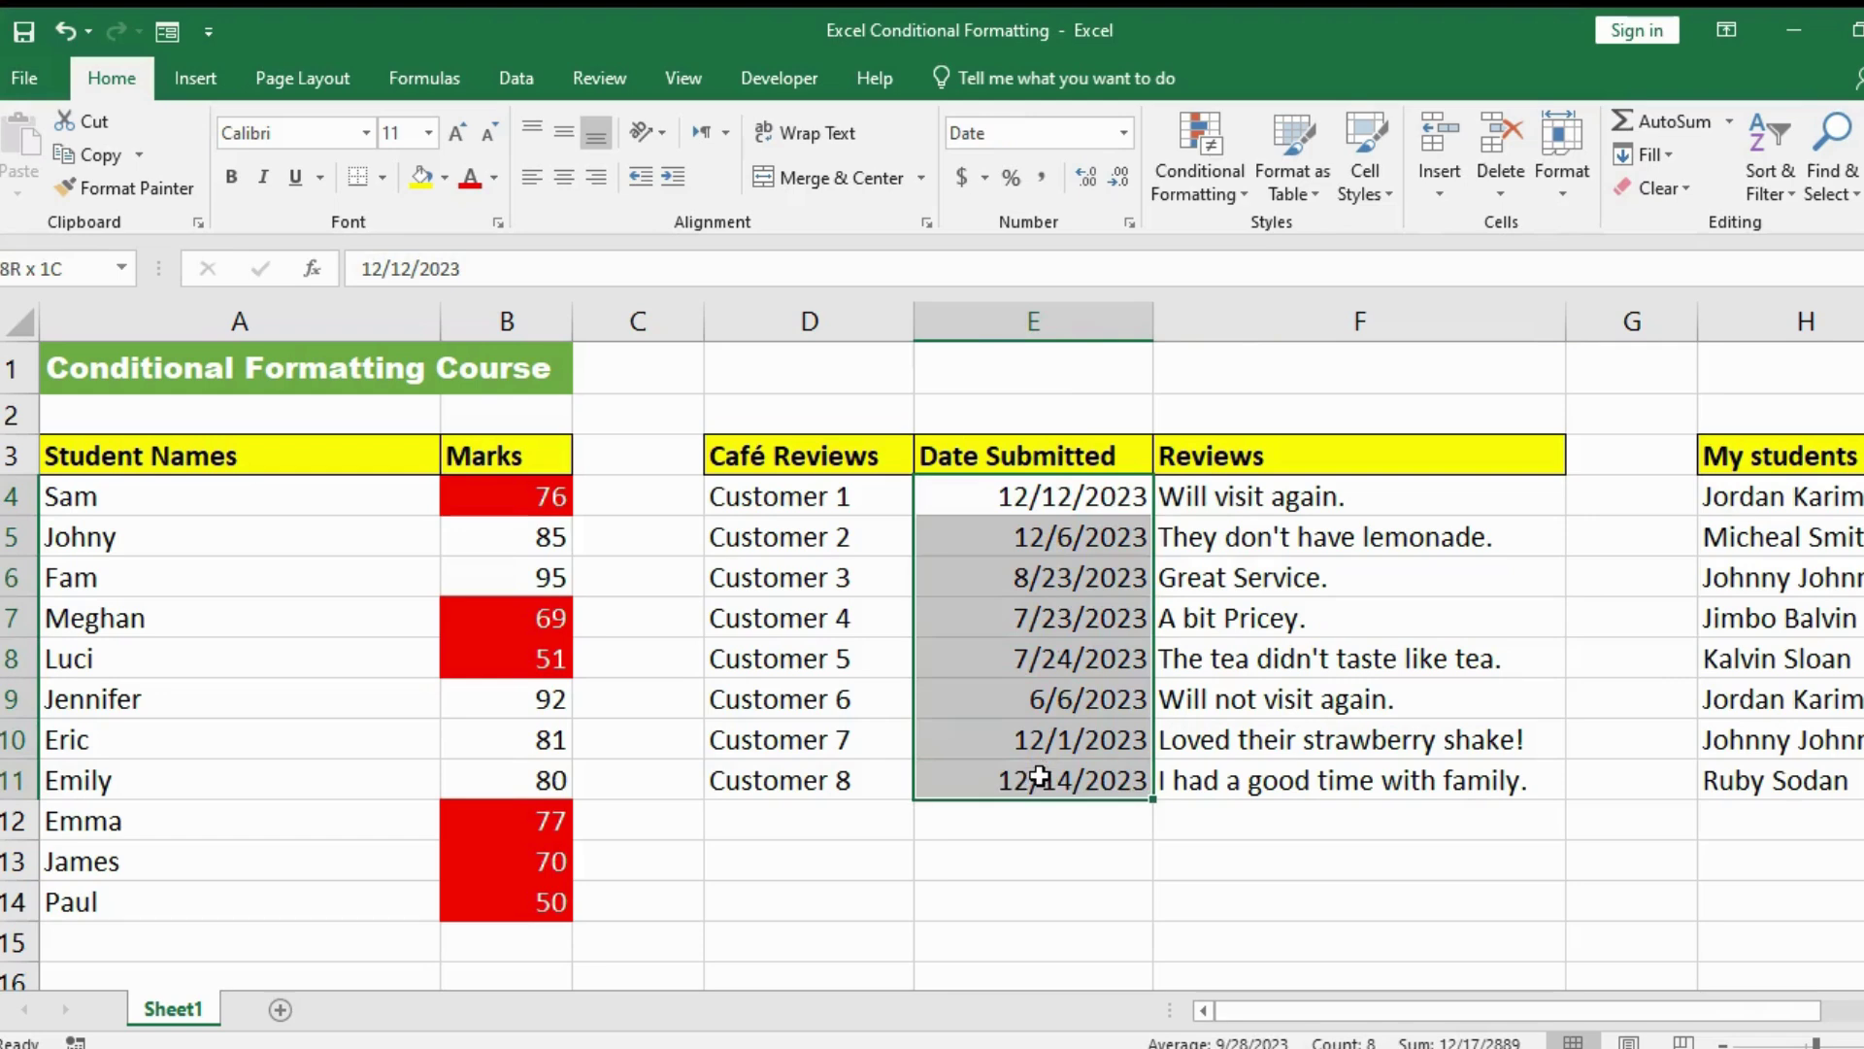
{"action": "left_click", "coordinate": [1233, 163]}
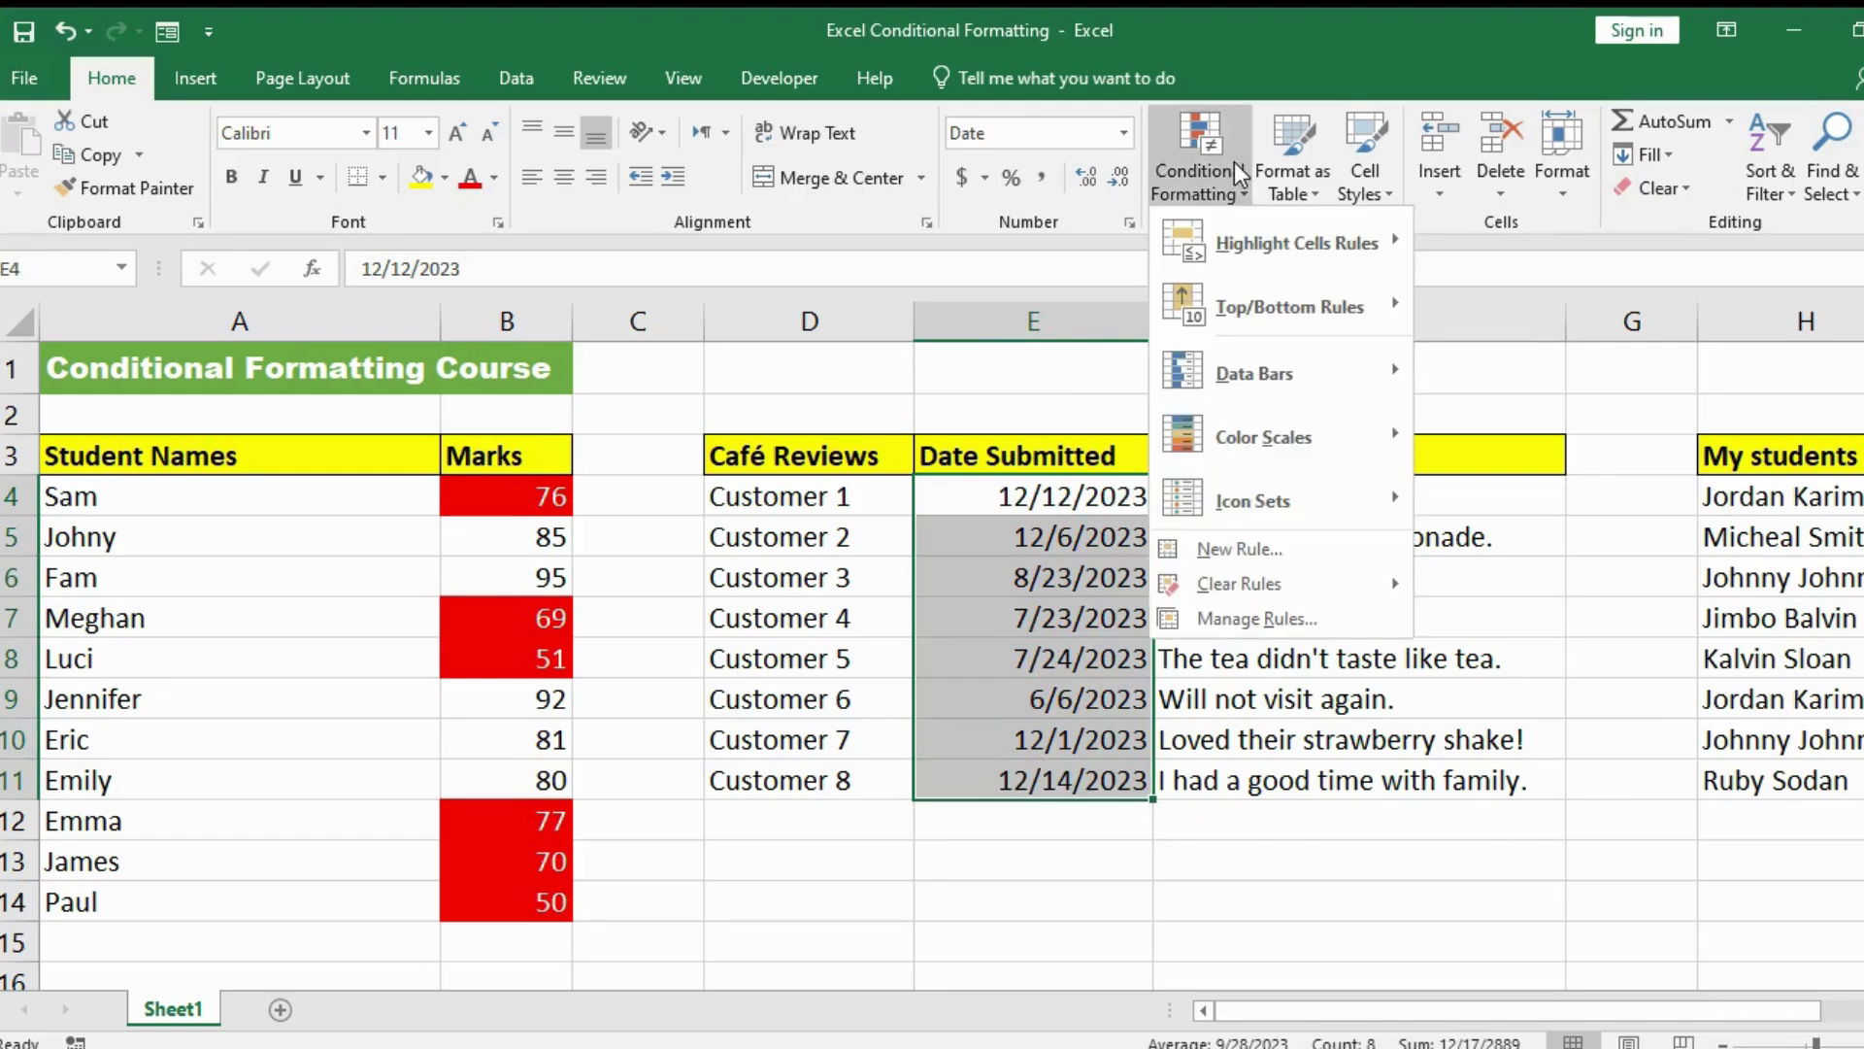
{"action": "mouse_move", "coordinate": [1290, 248]}
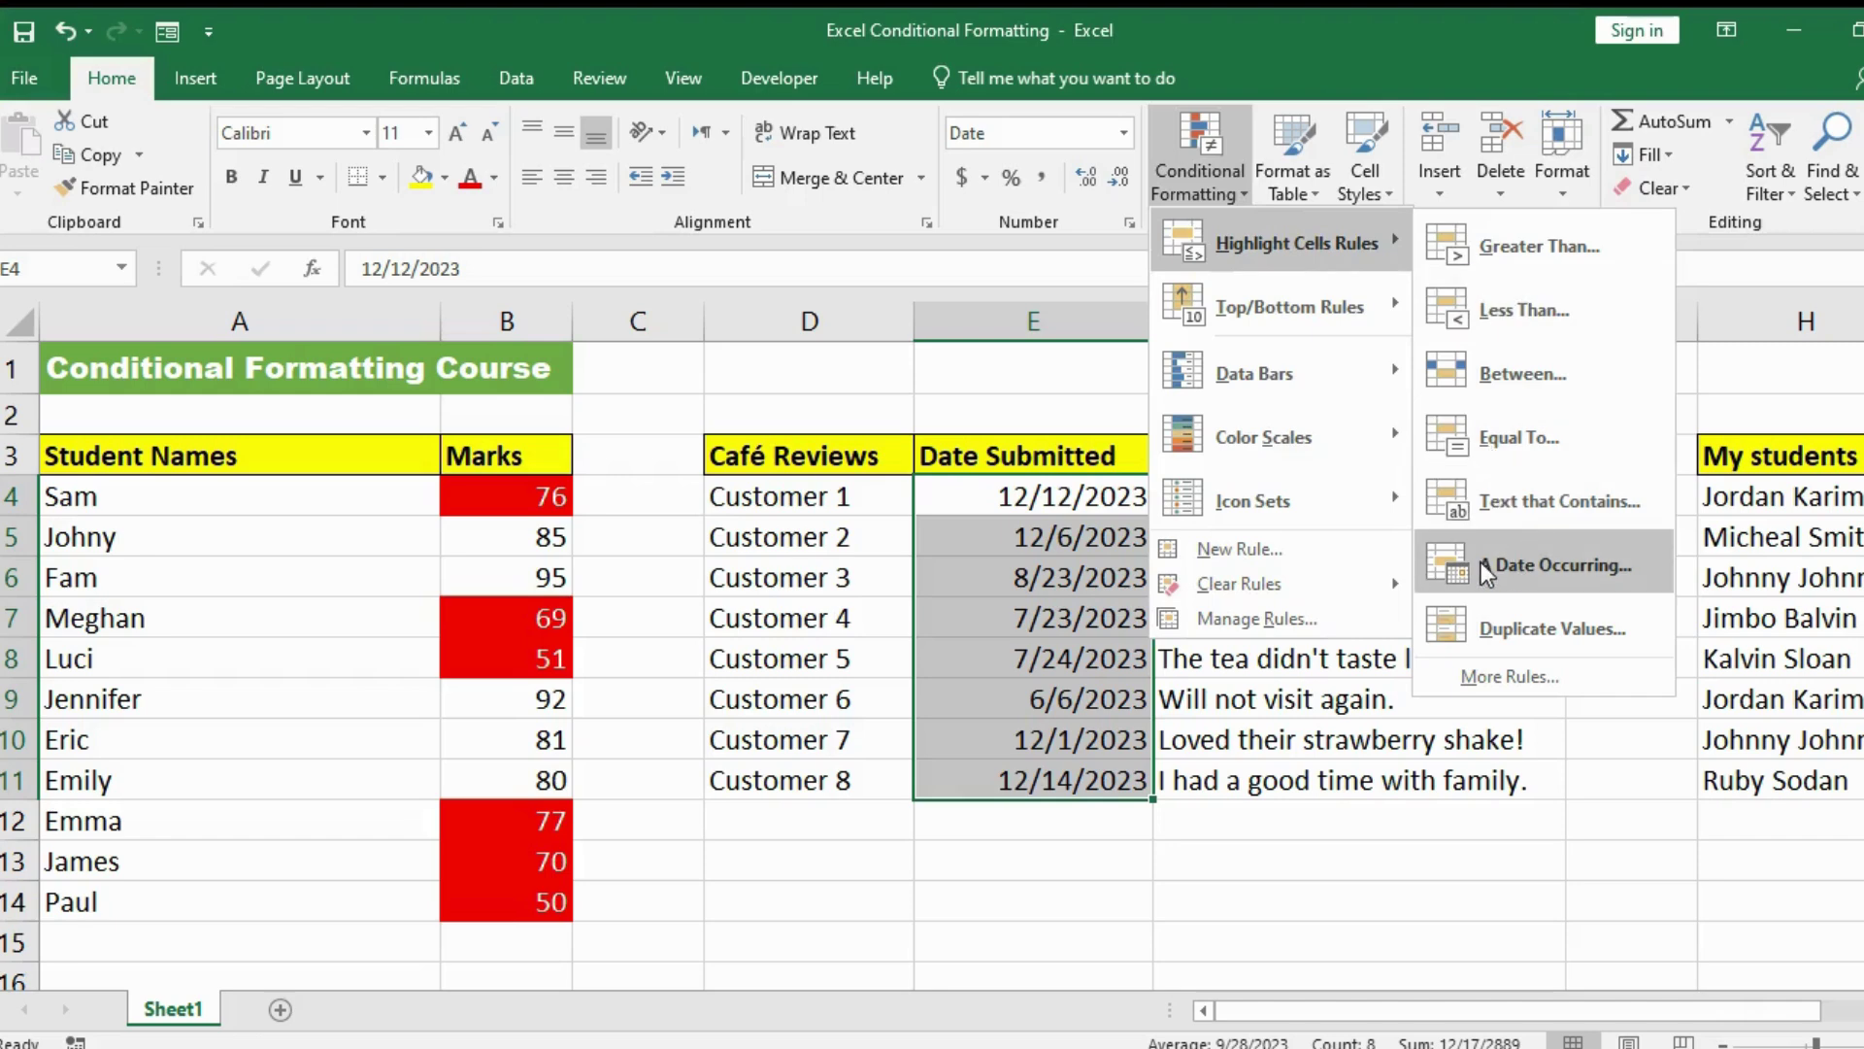
{"action": "left_click", "coordinate": [1612, 564]}
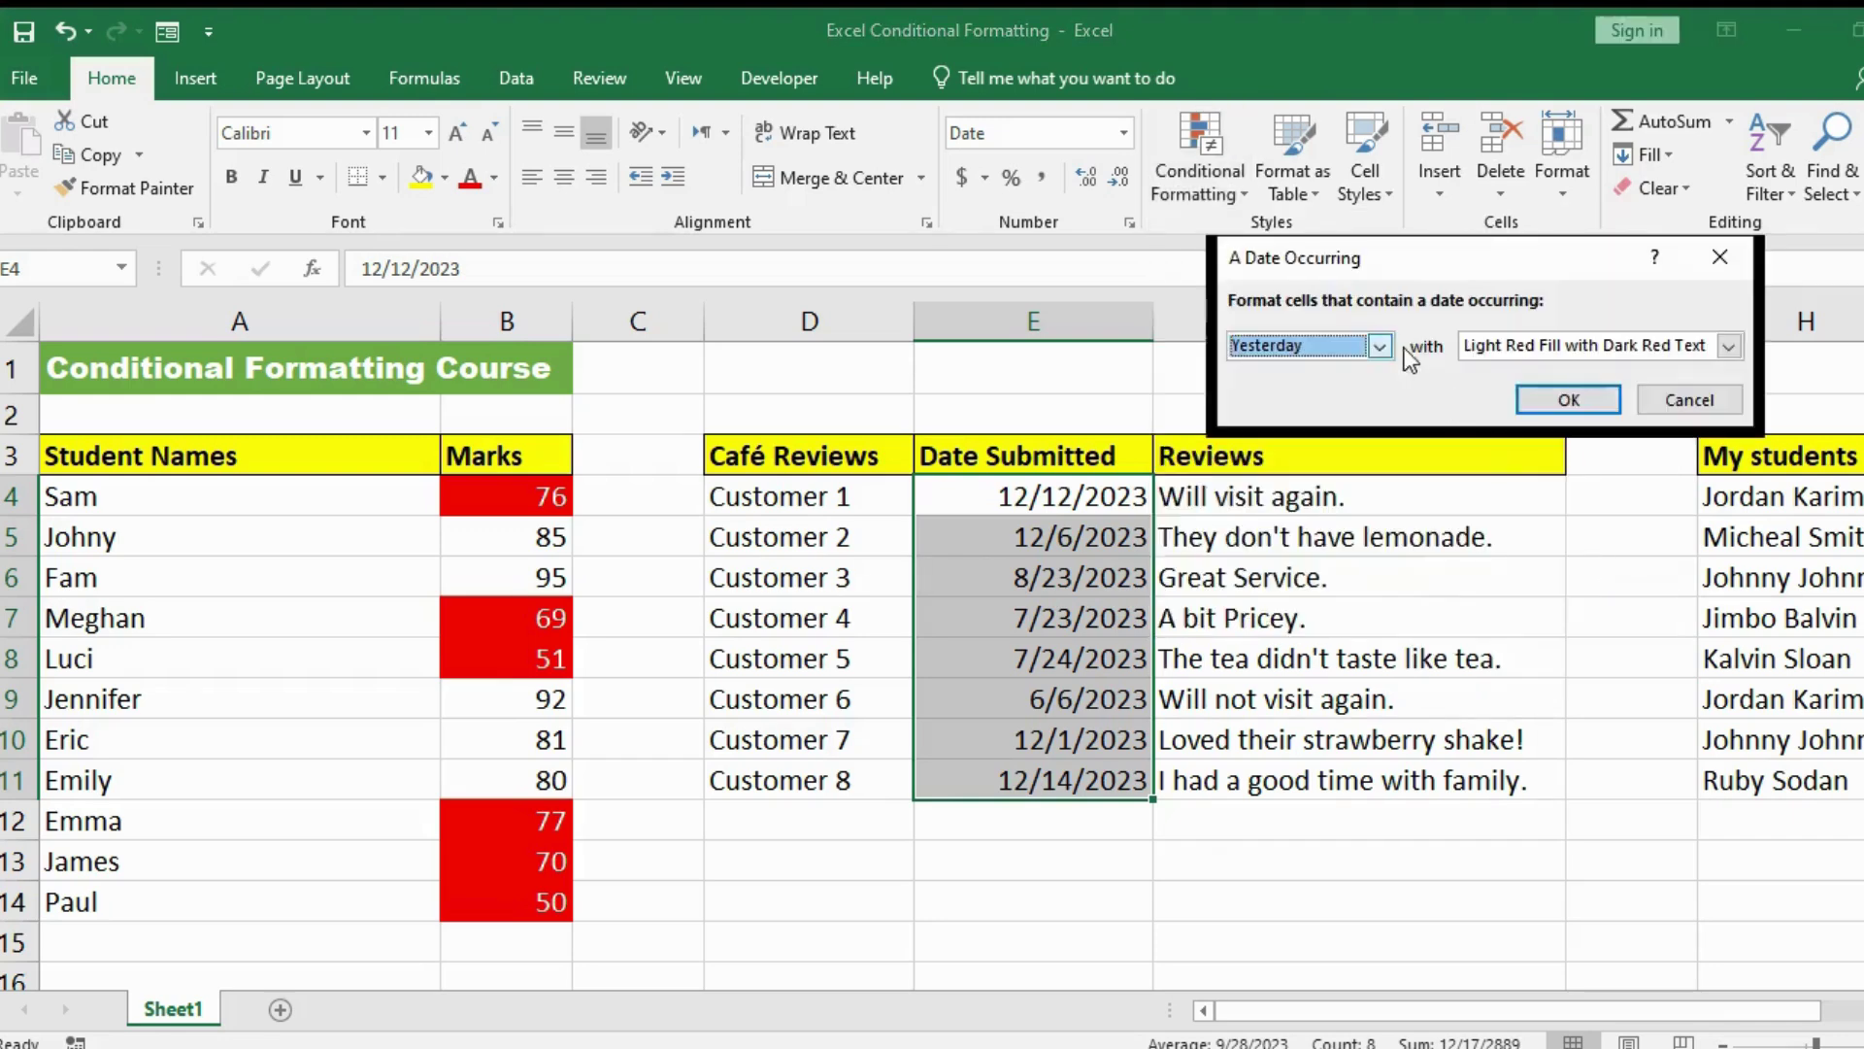
{"action": "left_click", "coordinate": [1380, 346]}
{"action": "left_click", "coordinate": [1283, 503]}
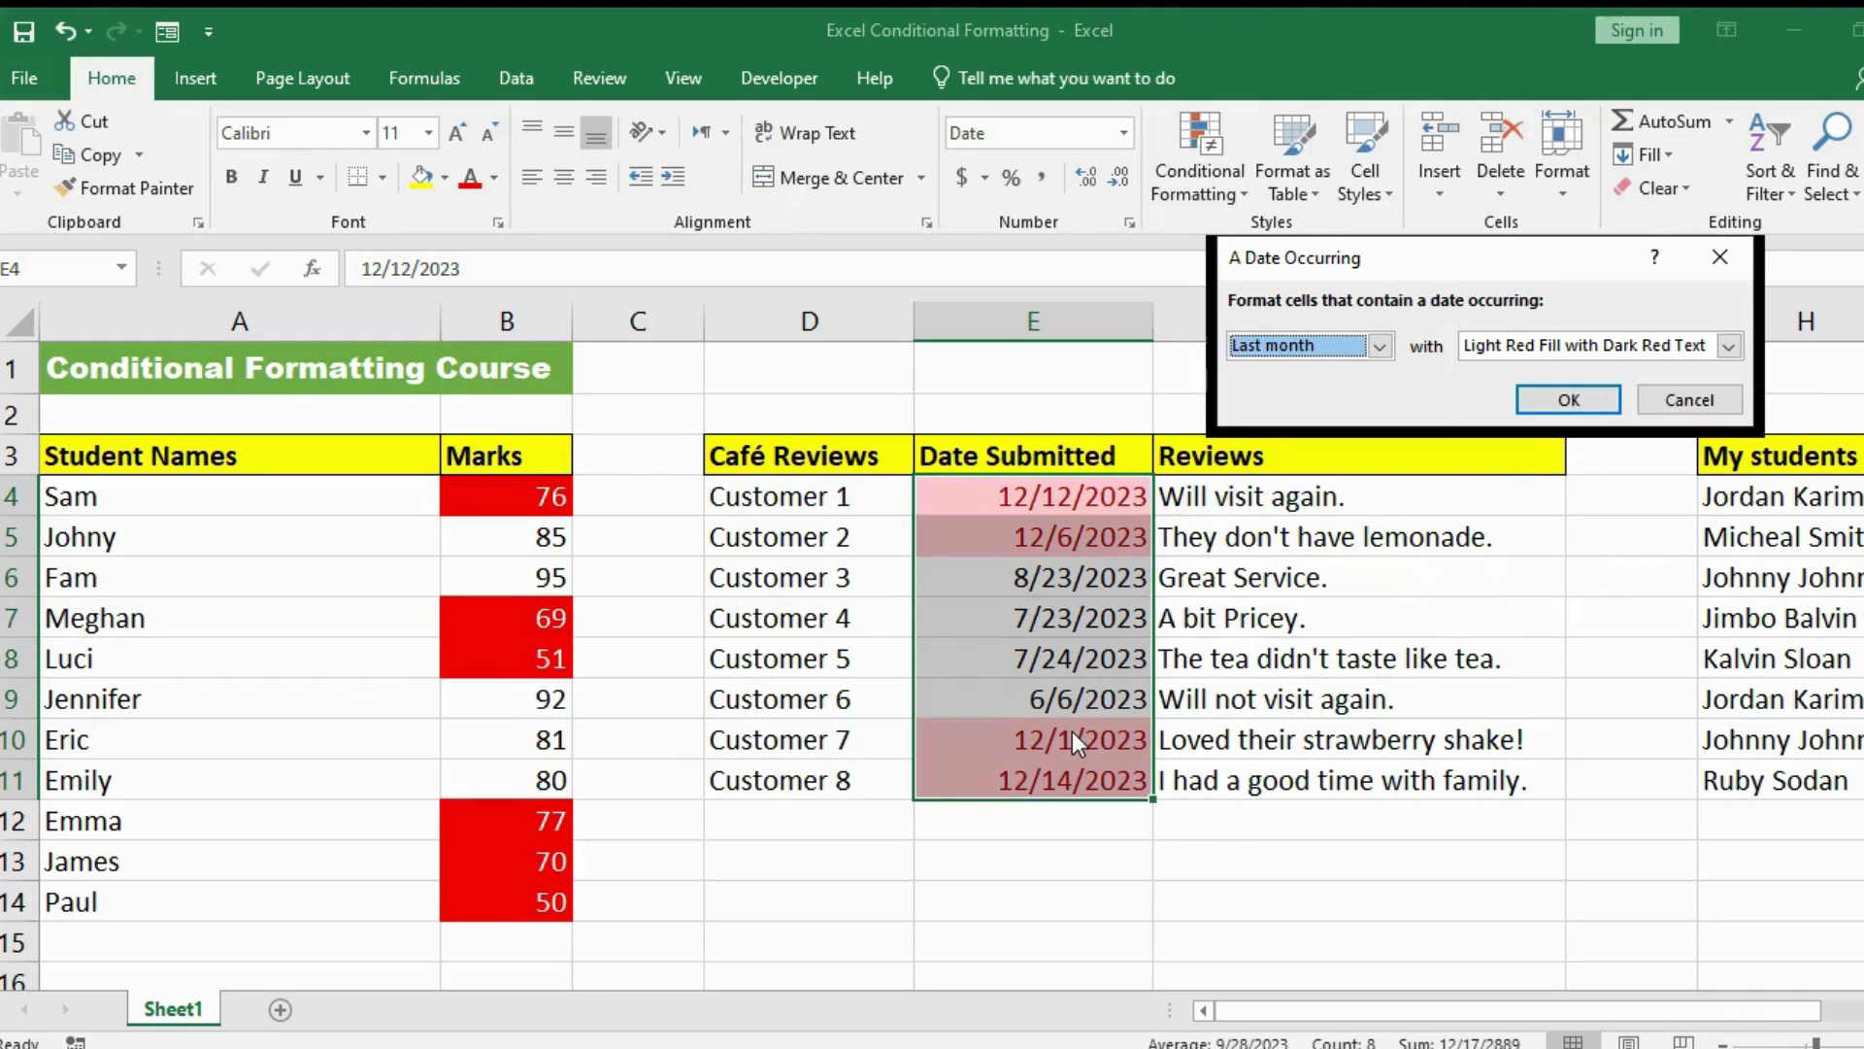
{"action": "left_click", "coordinate": [1730, 347]}
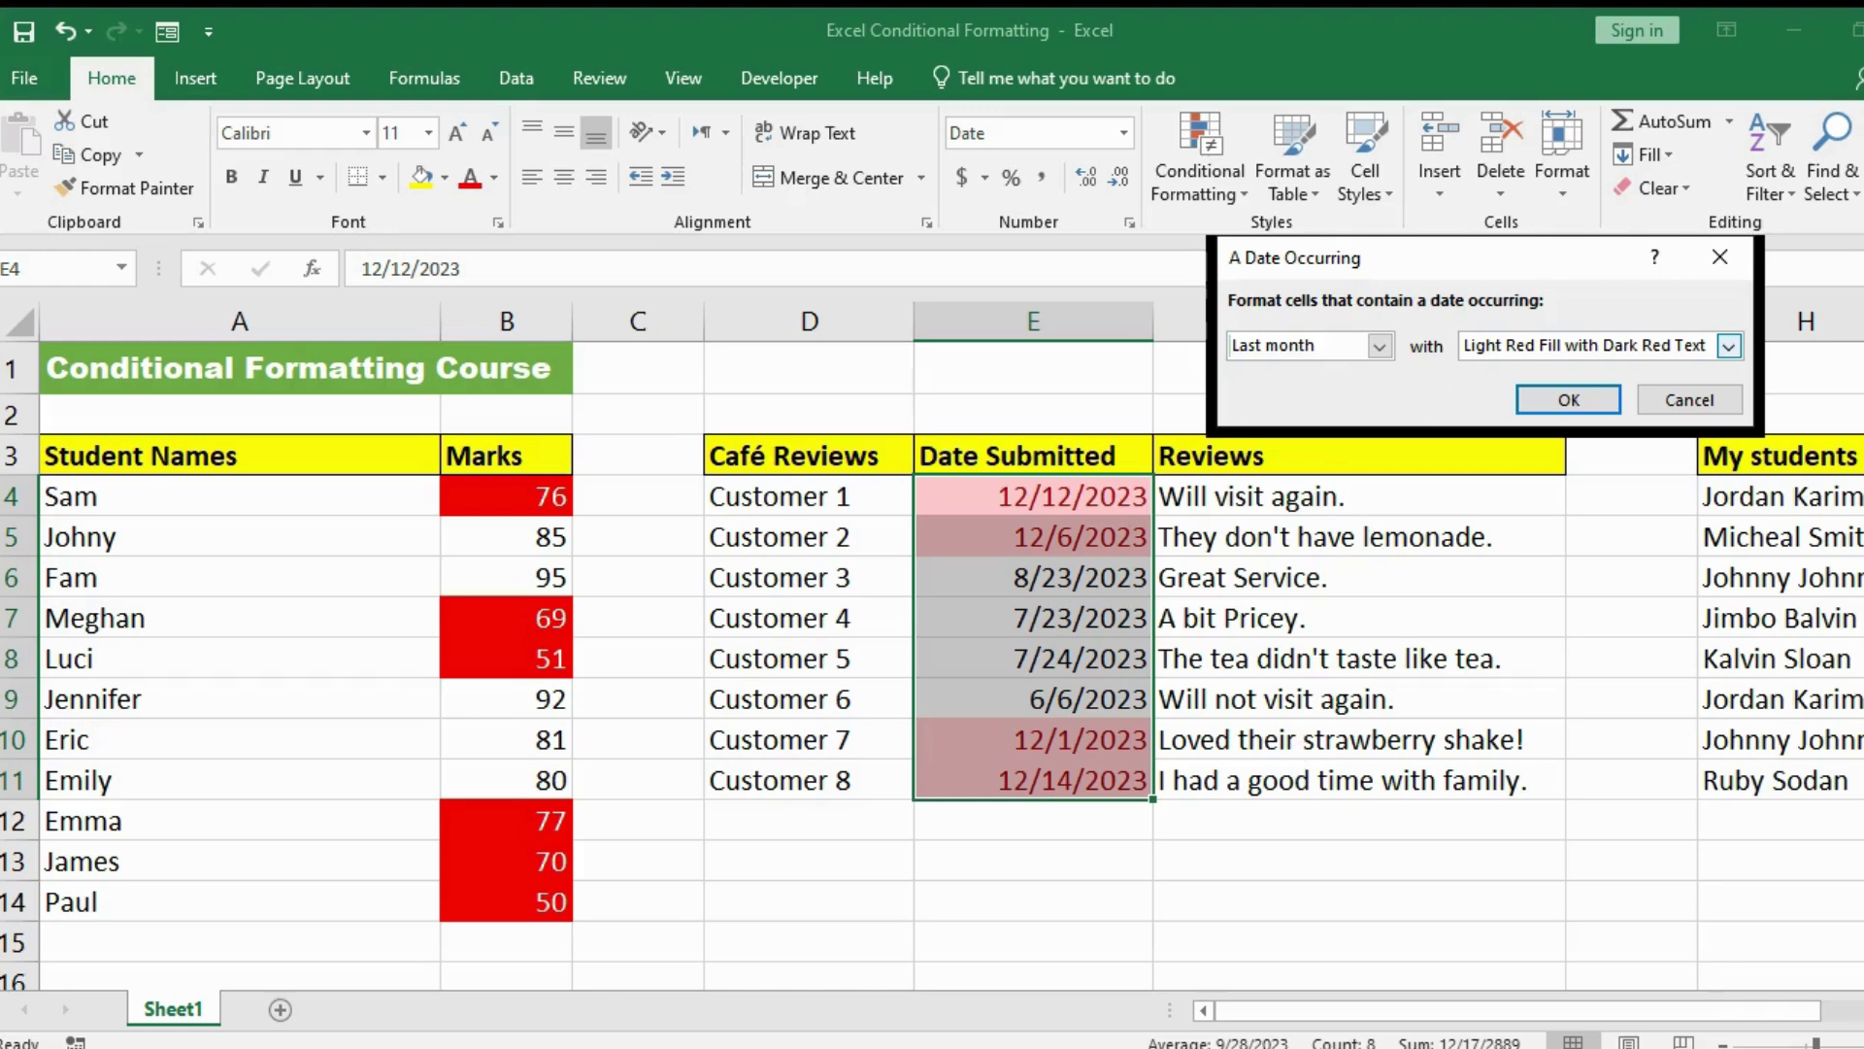
{"action": "key", "text": "Down"}
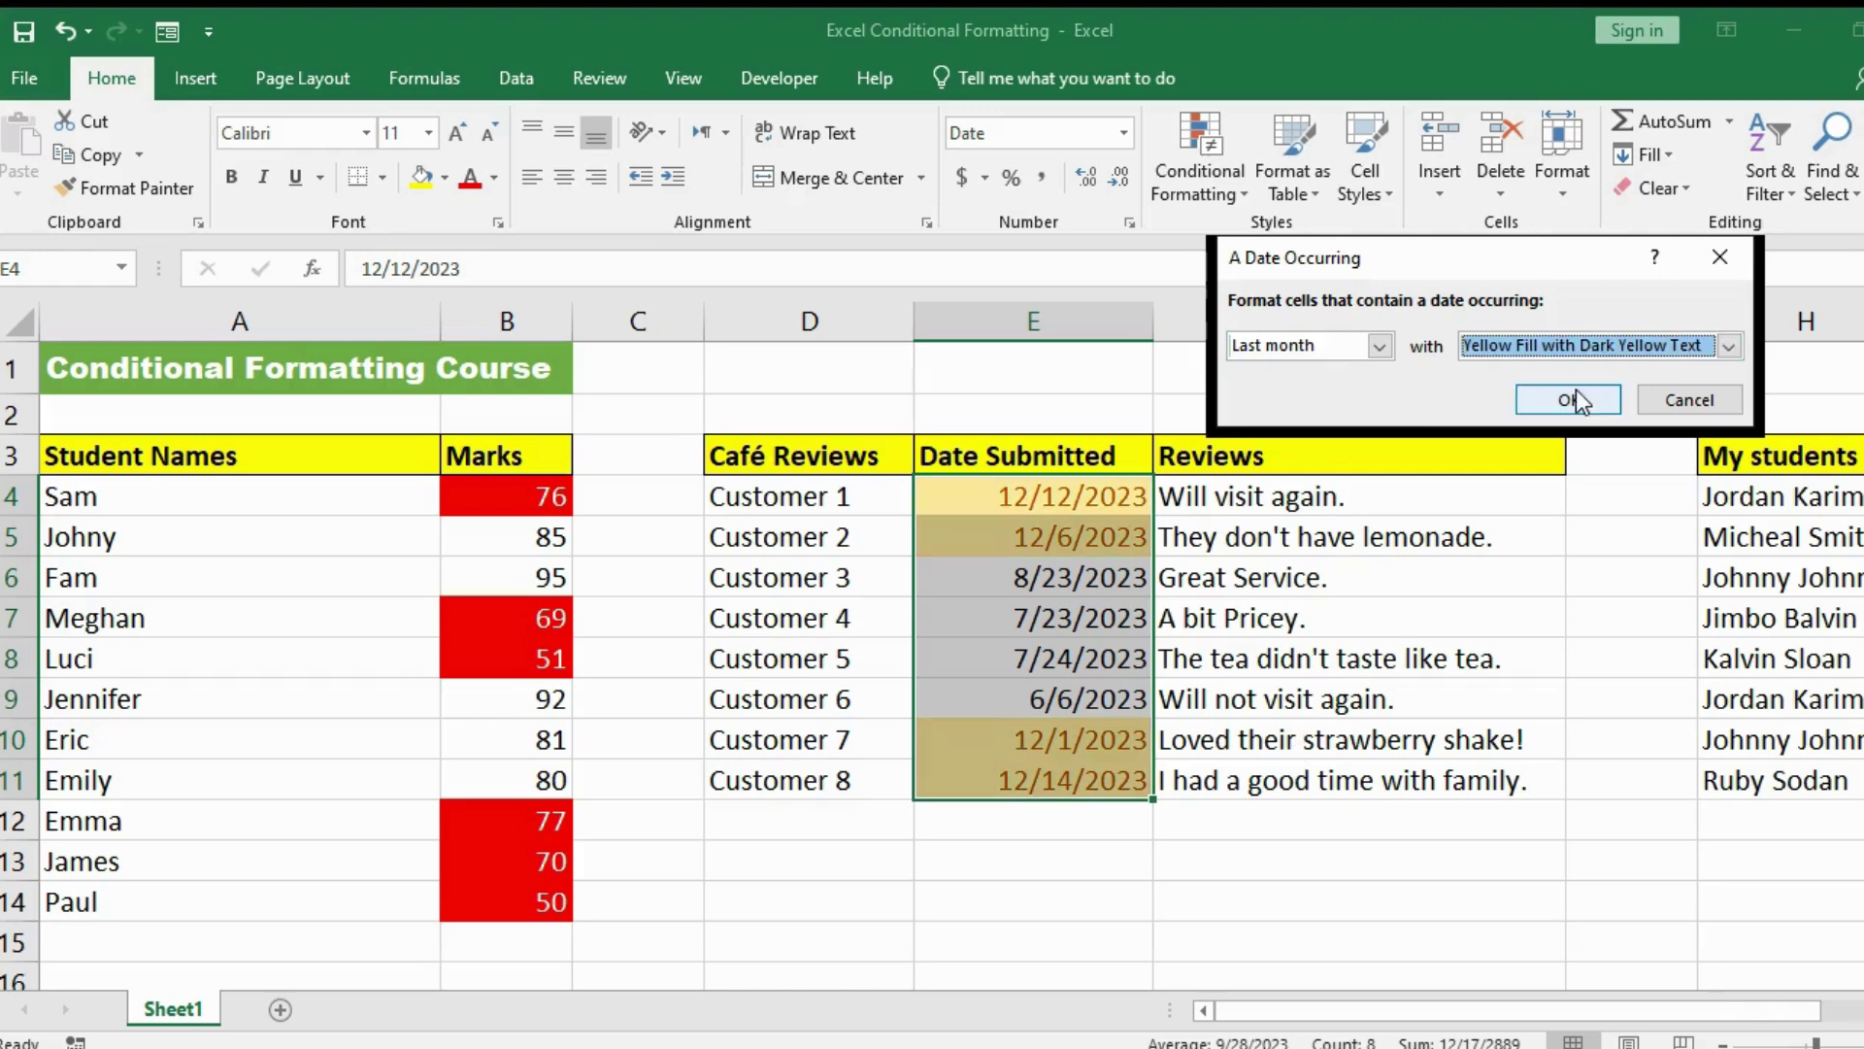
{"action": "left_click", "coordinate": [1573, 398]}
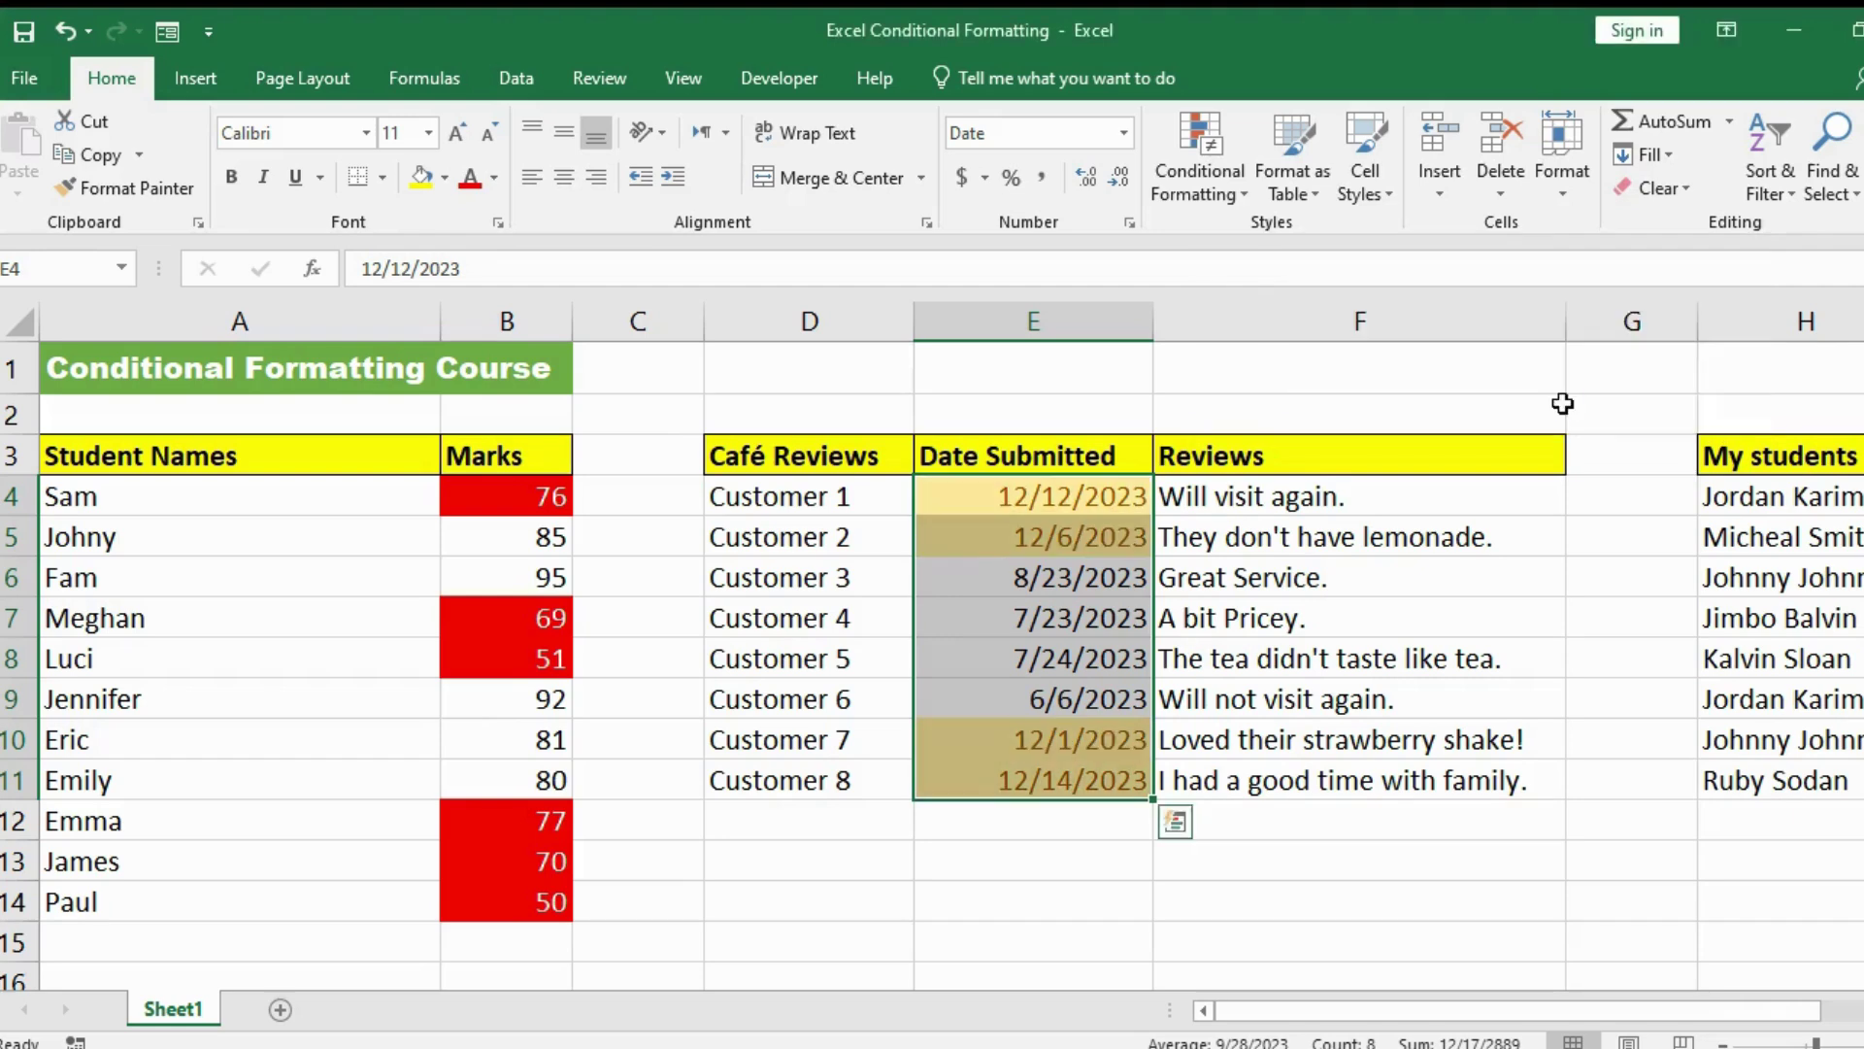
- Point out the lemonade, strawberry shake and tea reviews, then select names H4:H11
{"action": "left_click", "coordinate": [1190, 522]}
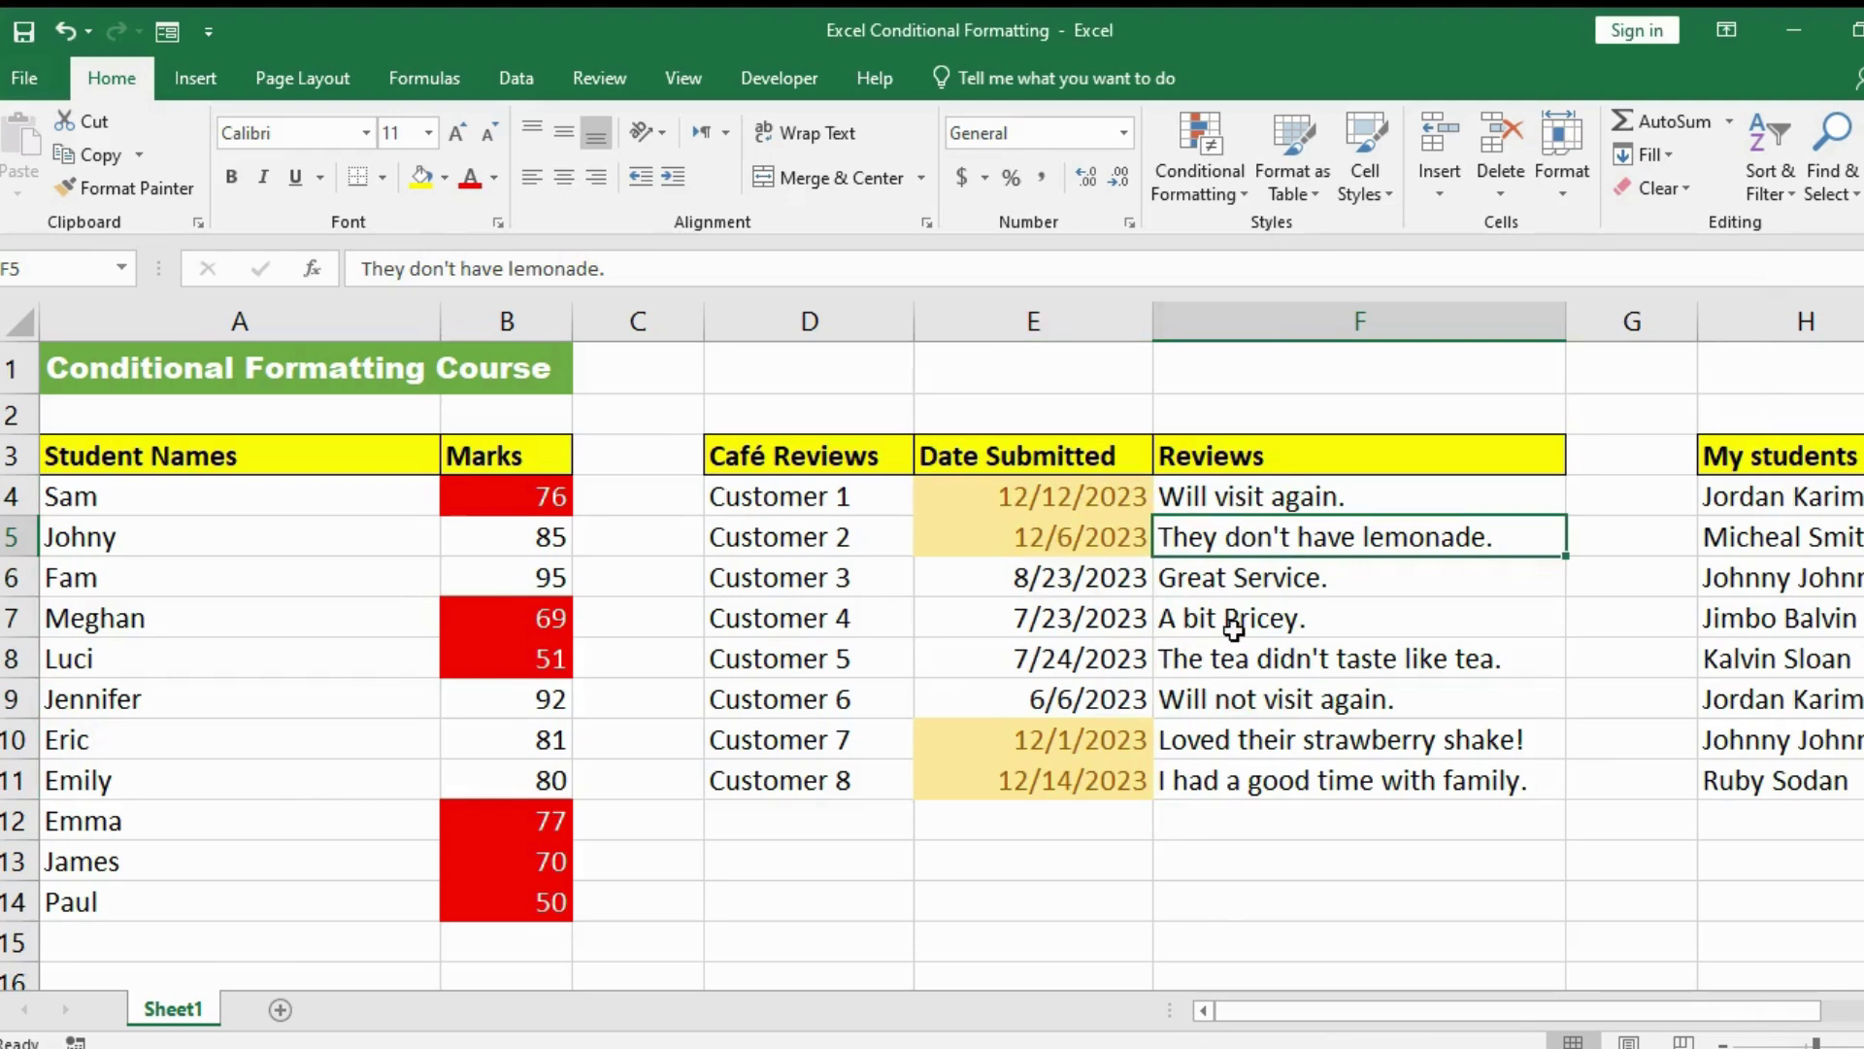
{"action": "left_click", "coordinate": [1253, 497]}
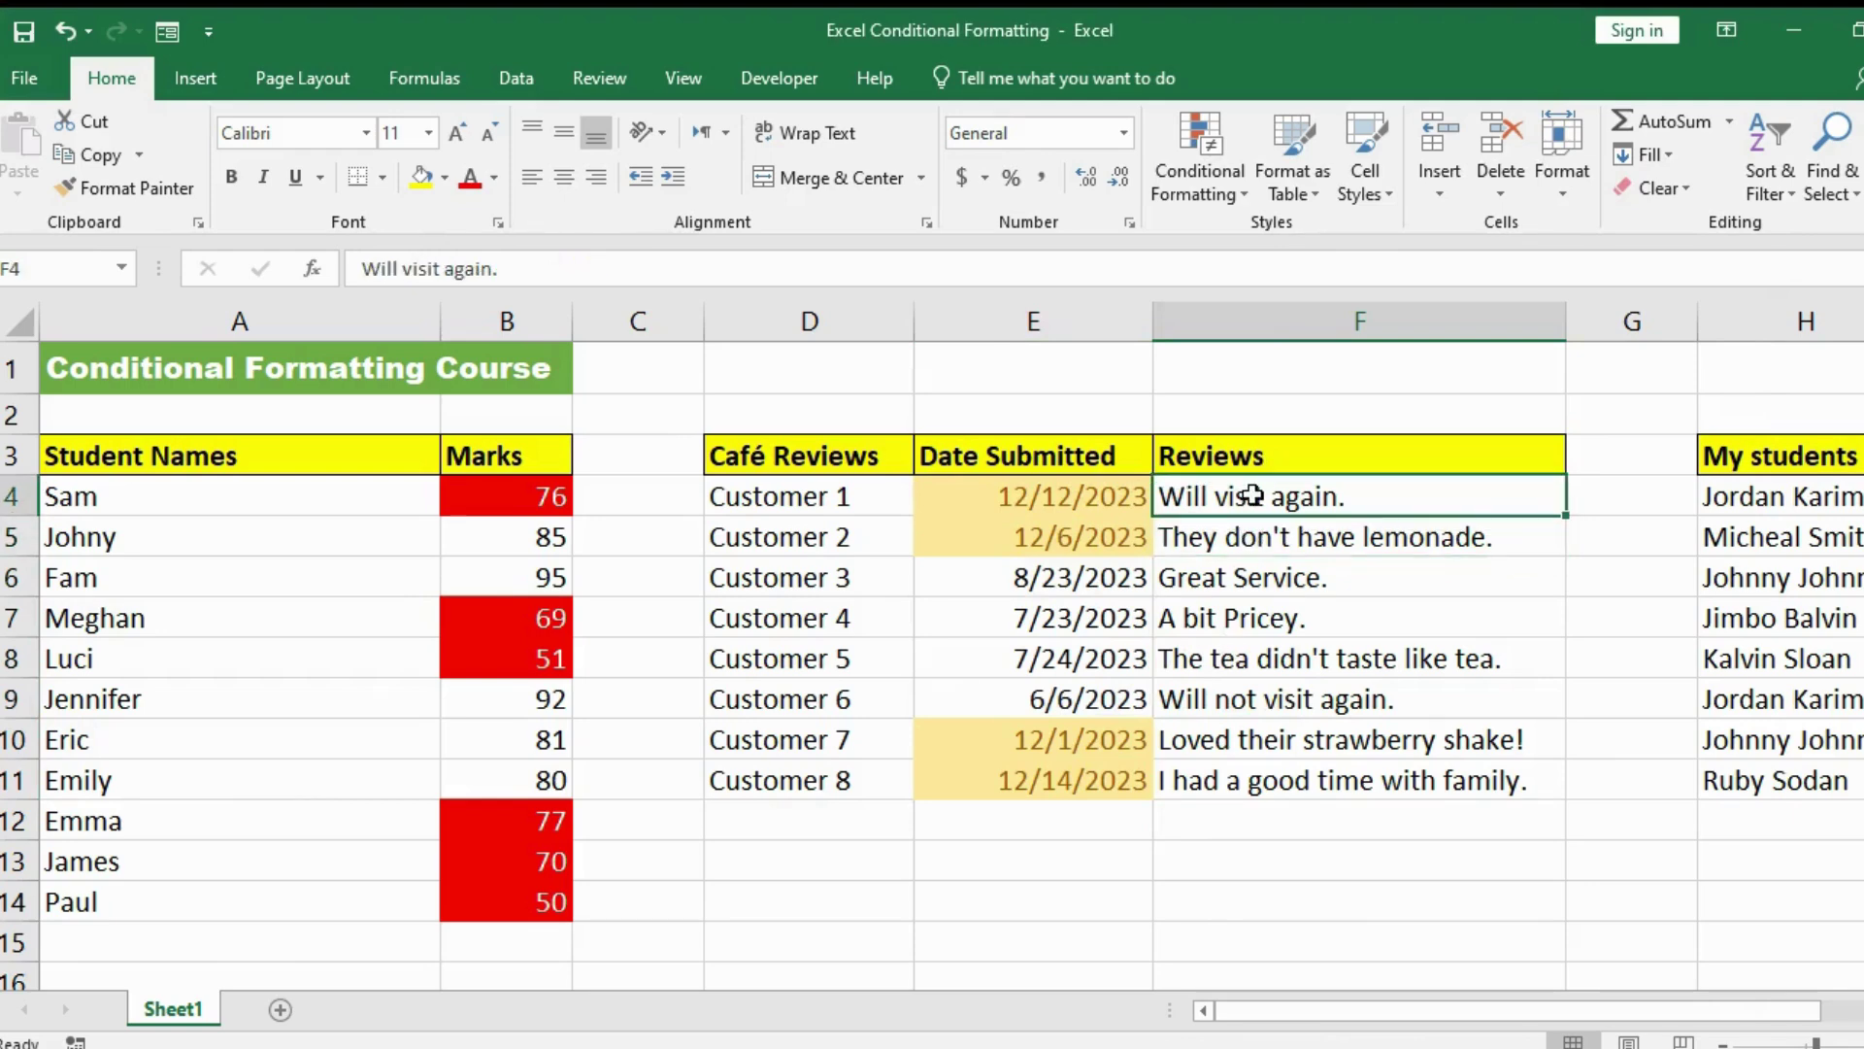
{"action": "left_click", "coordinate": [1249, 742]}
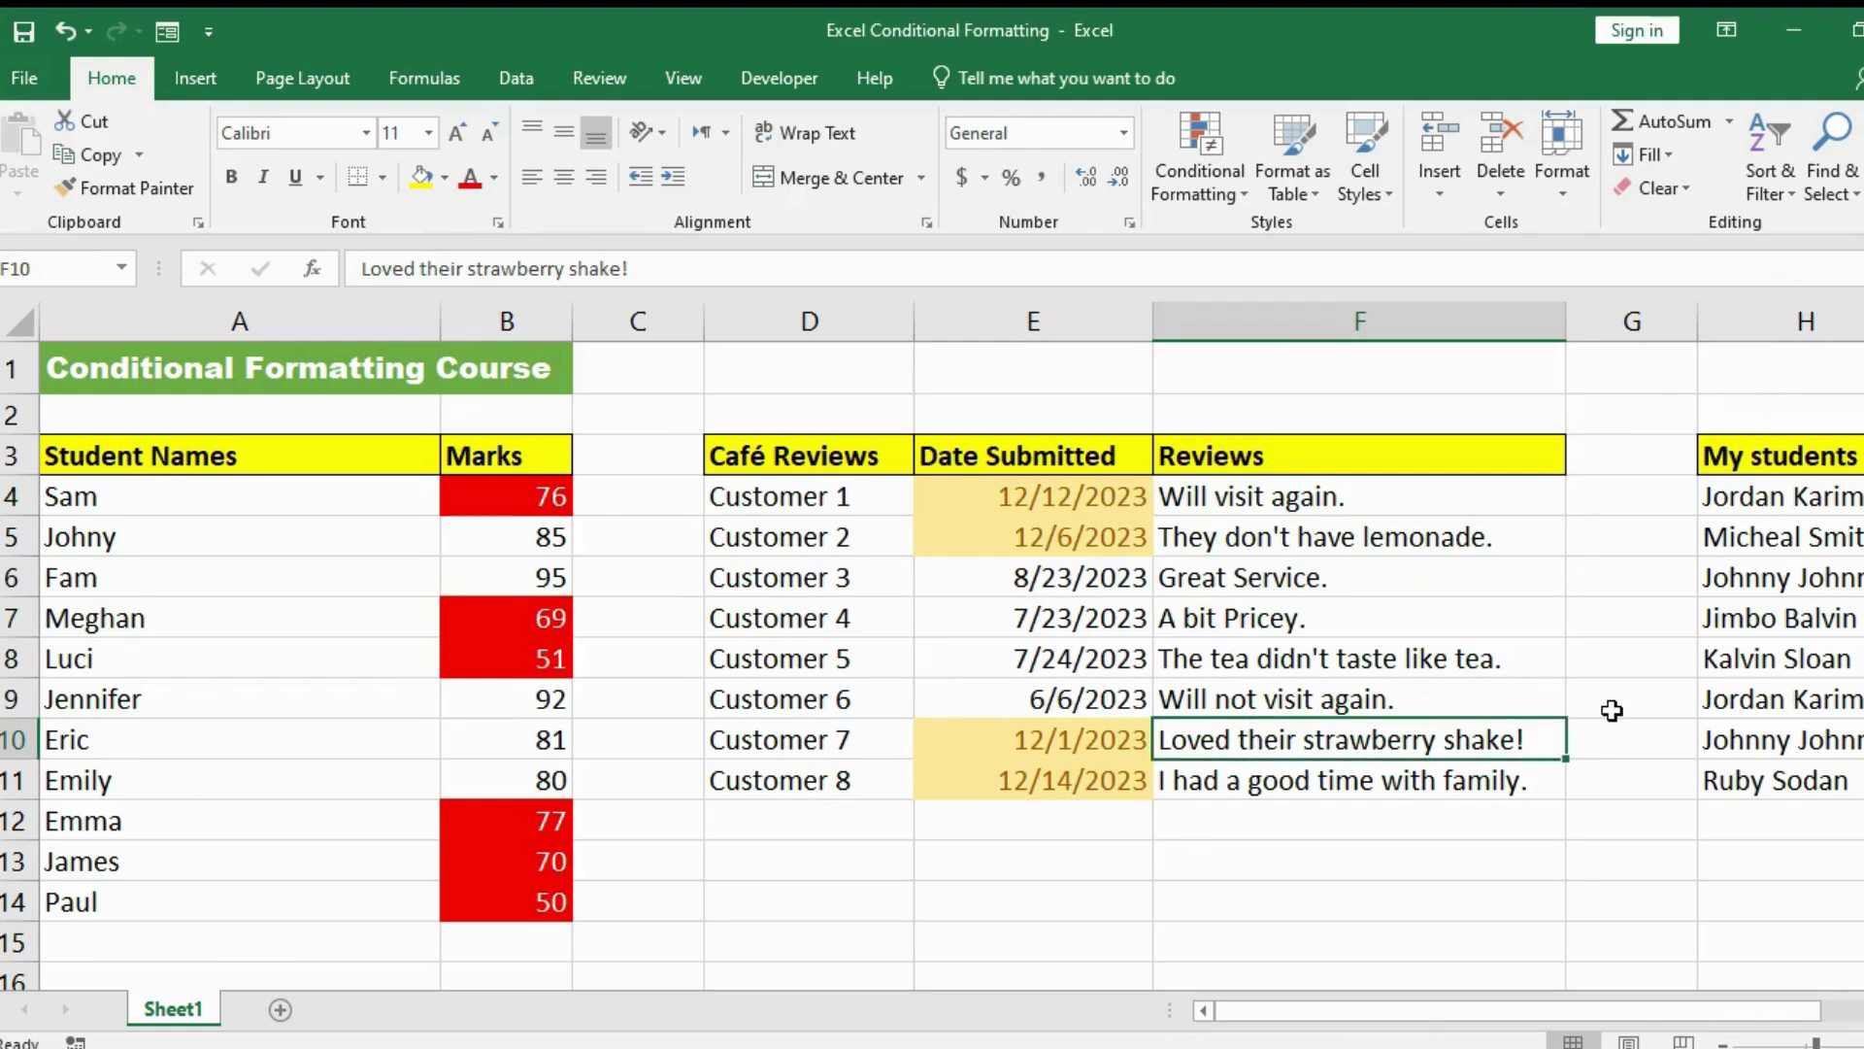
{"action": "left_click", "coordinate": [1322, 659]}
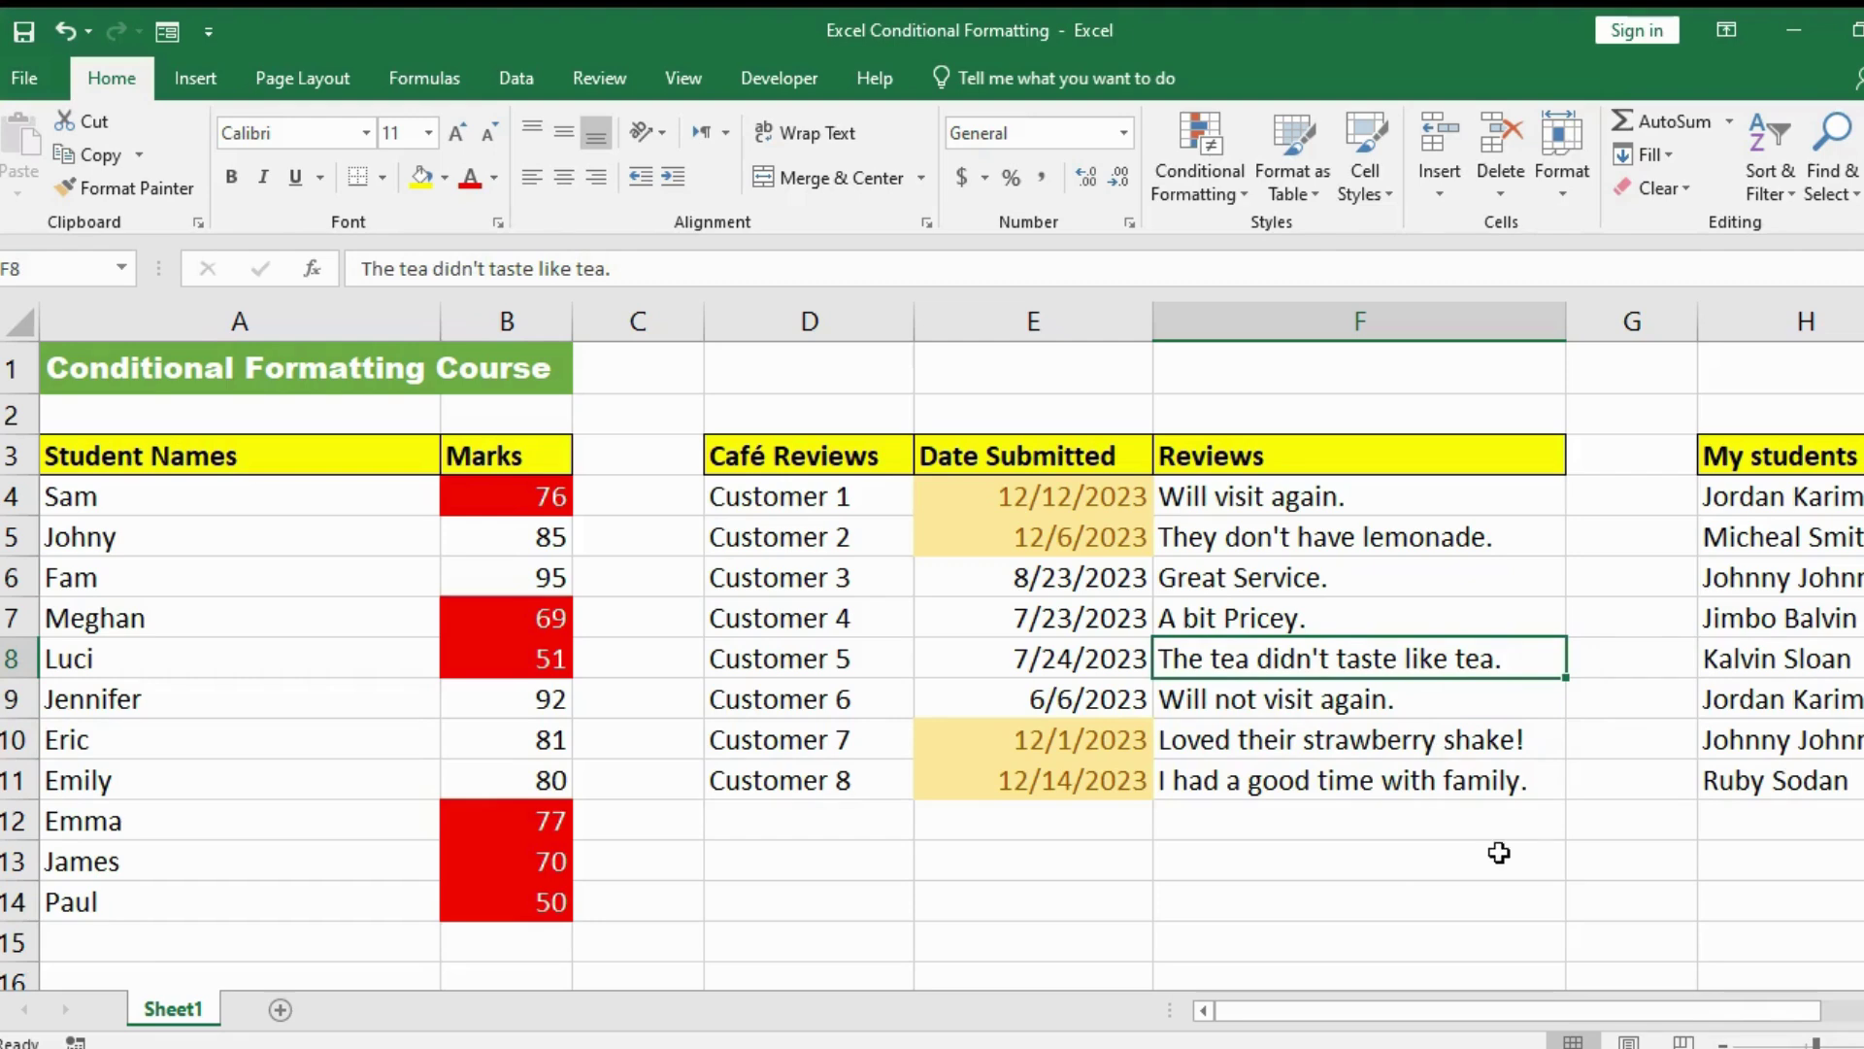
{"action": "left_click_drag", "start_coordinate": [1515, 1024], "coordinate": [1594, 1025]}
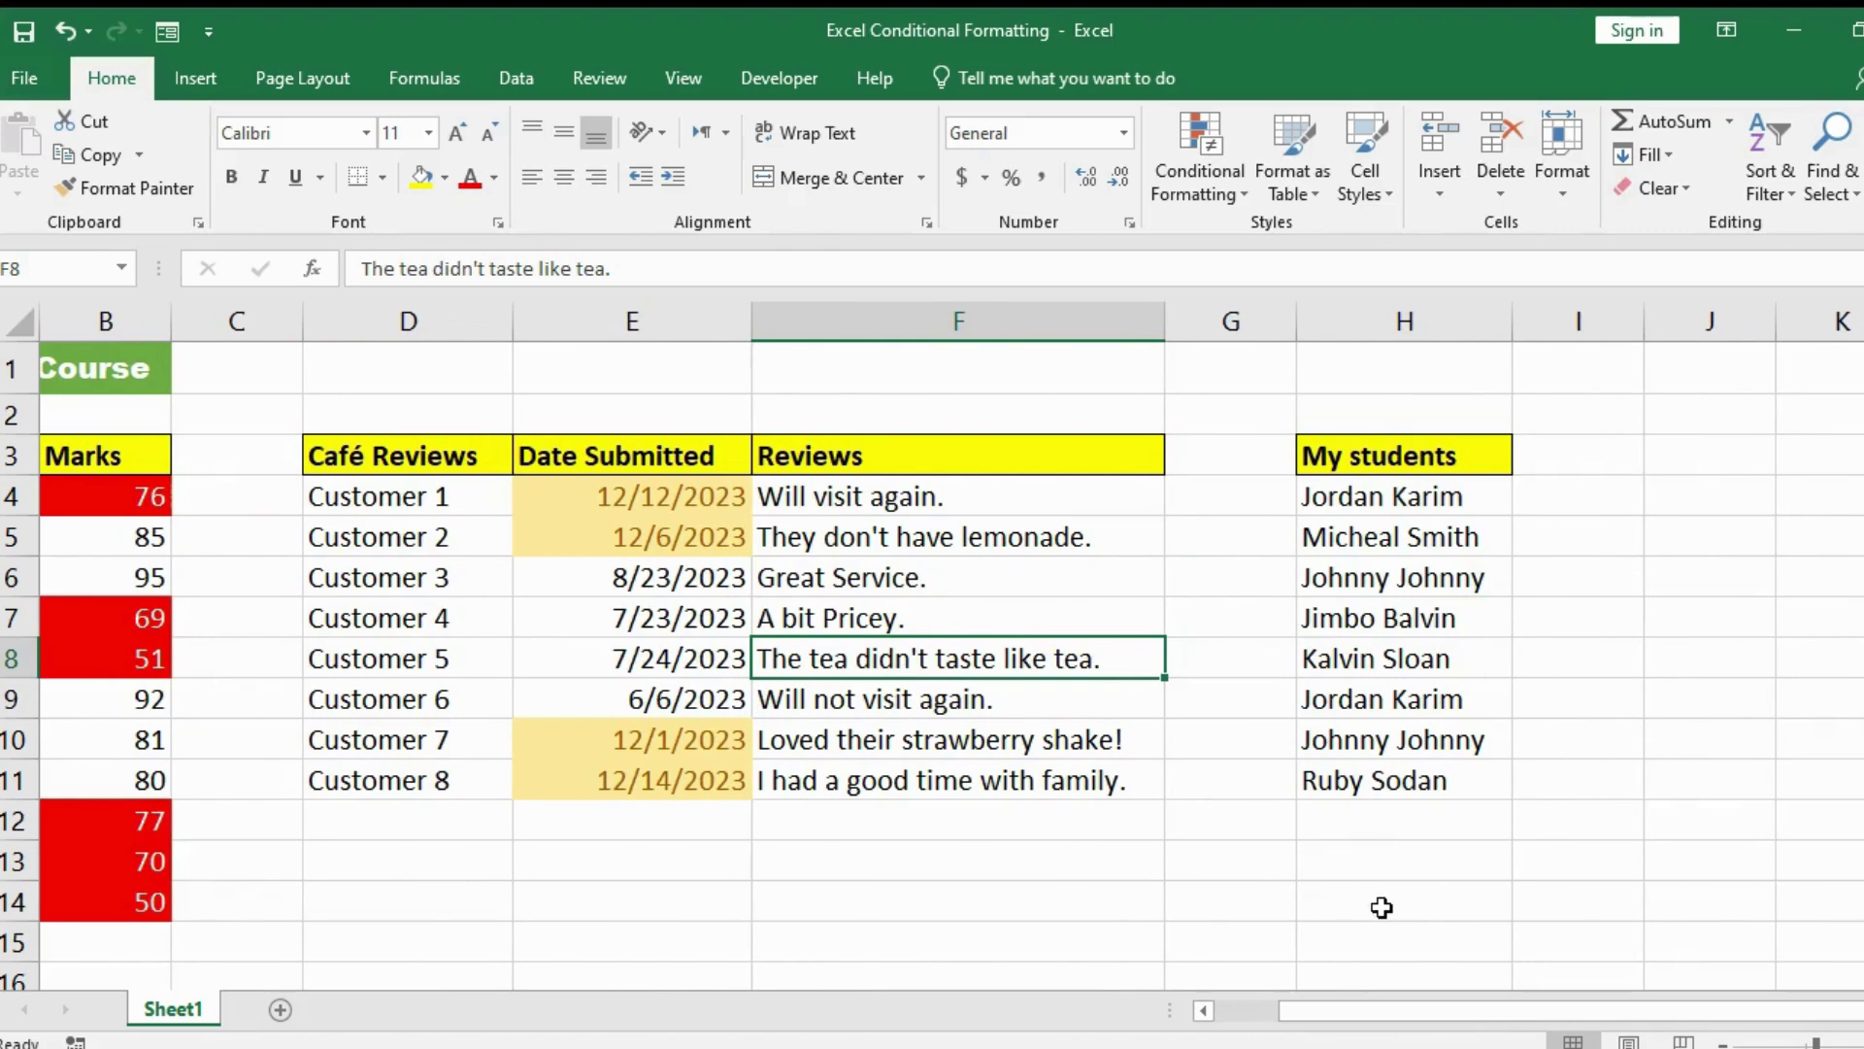
{"action": "left_click_drag", "start_coordinate": [1433, 493], "coordinate": [1397, 780]}
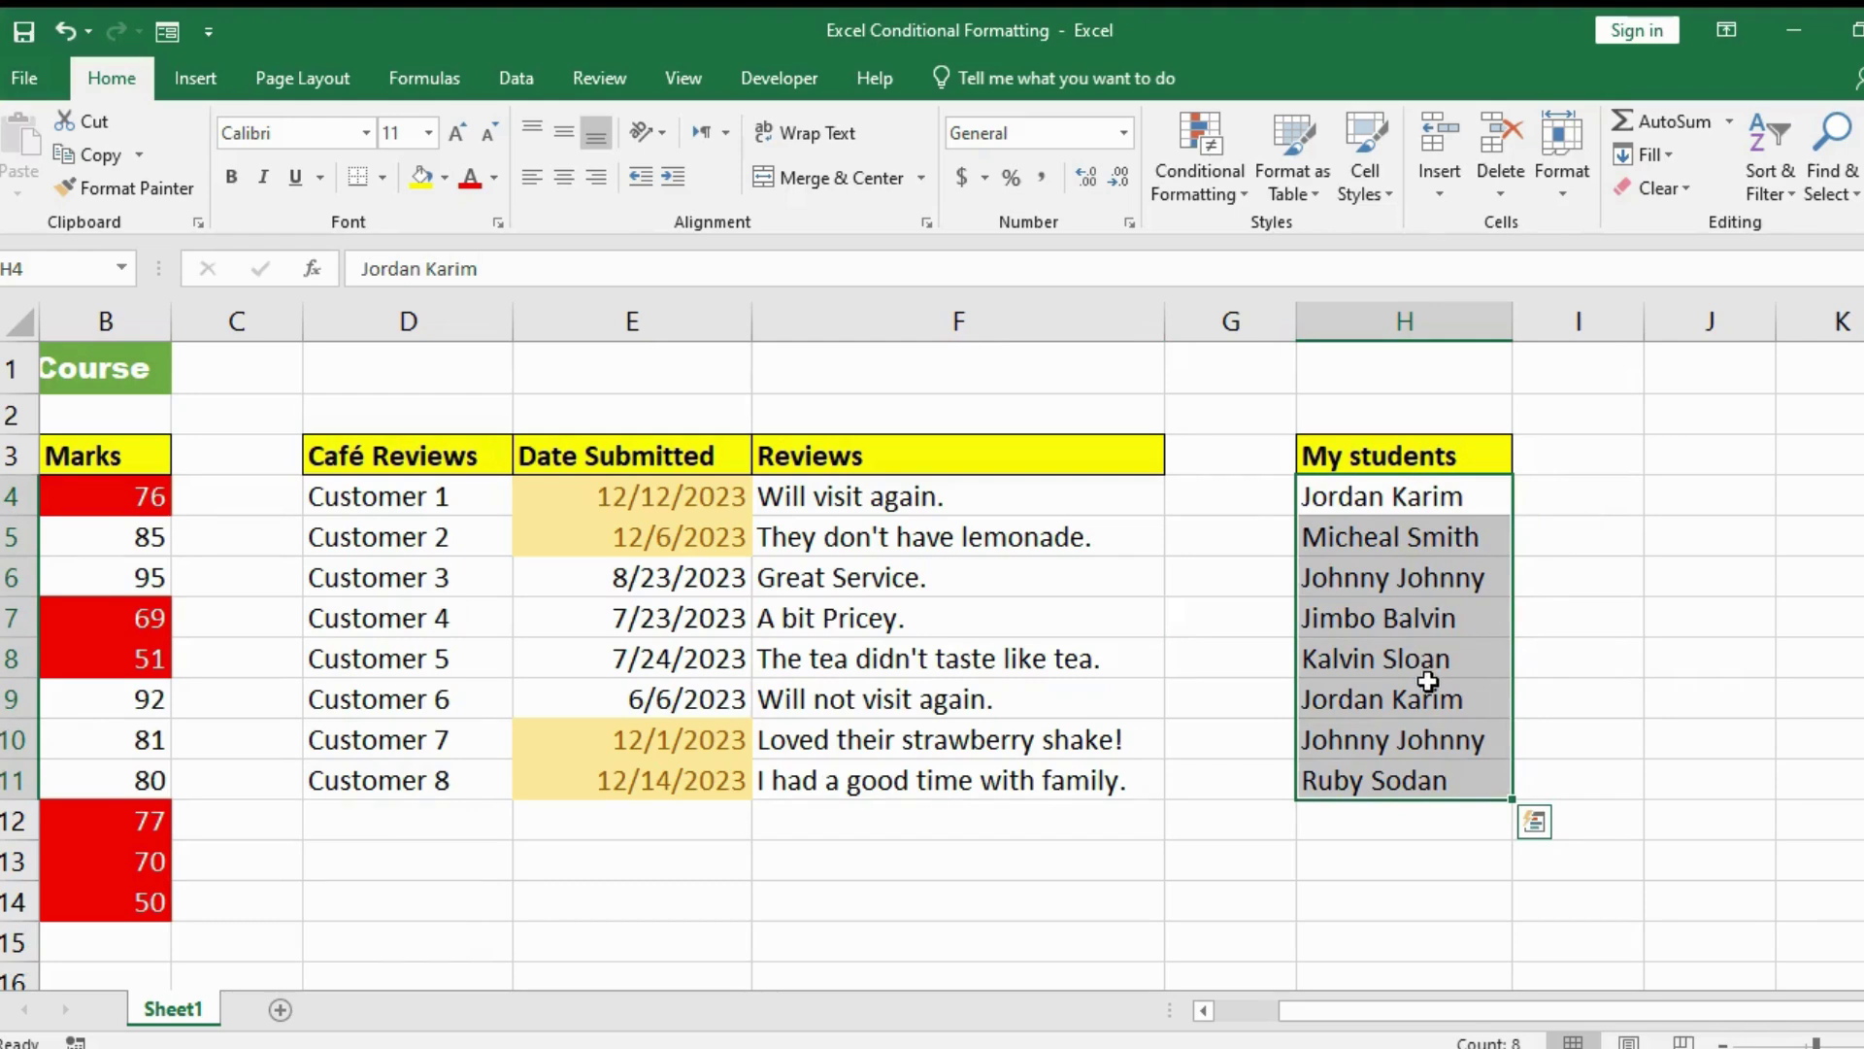
- Apply a Duplicate Values rule with Light Red Fill and Dark Red Text to H4:H11, then click F14
{"action": "left_click", "coordinate": [1225, 195]}
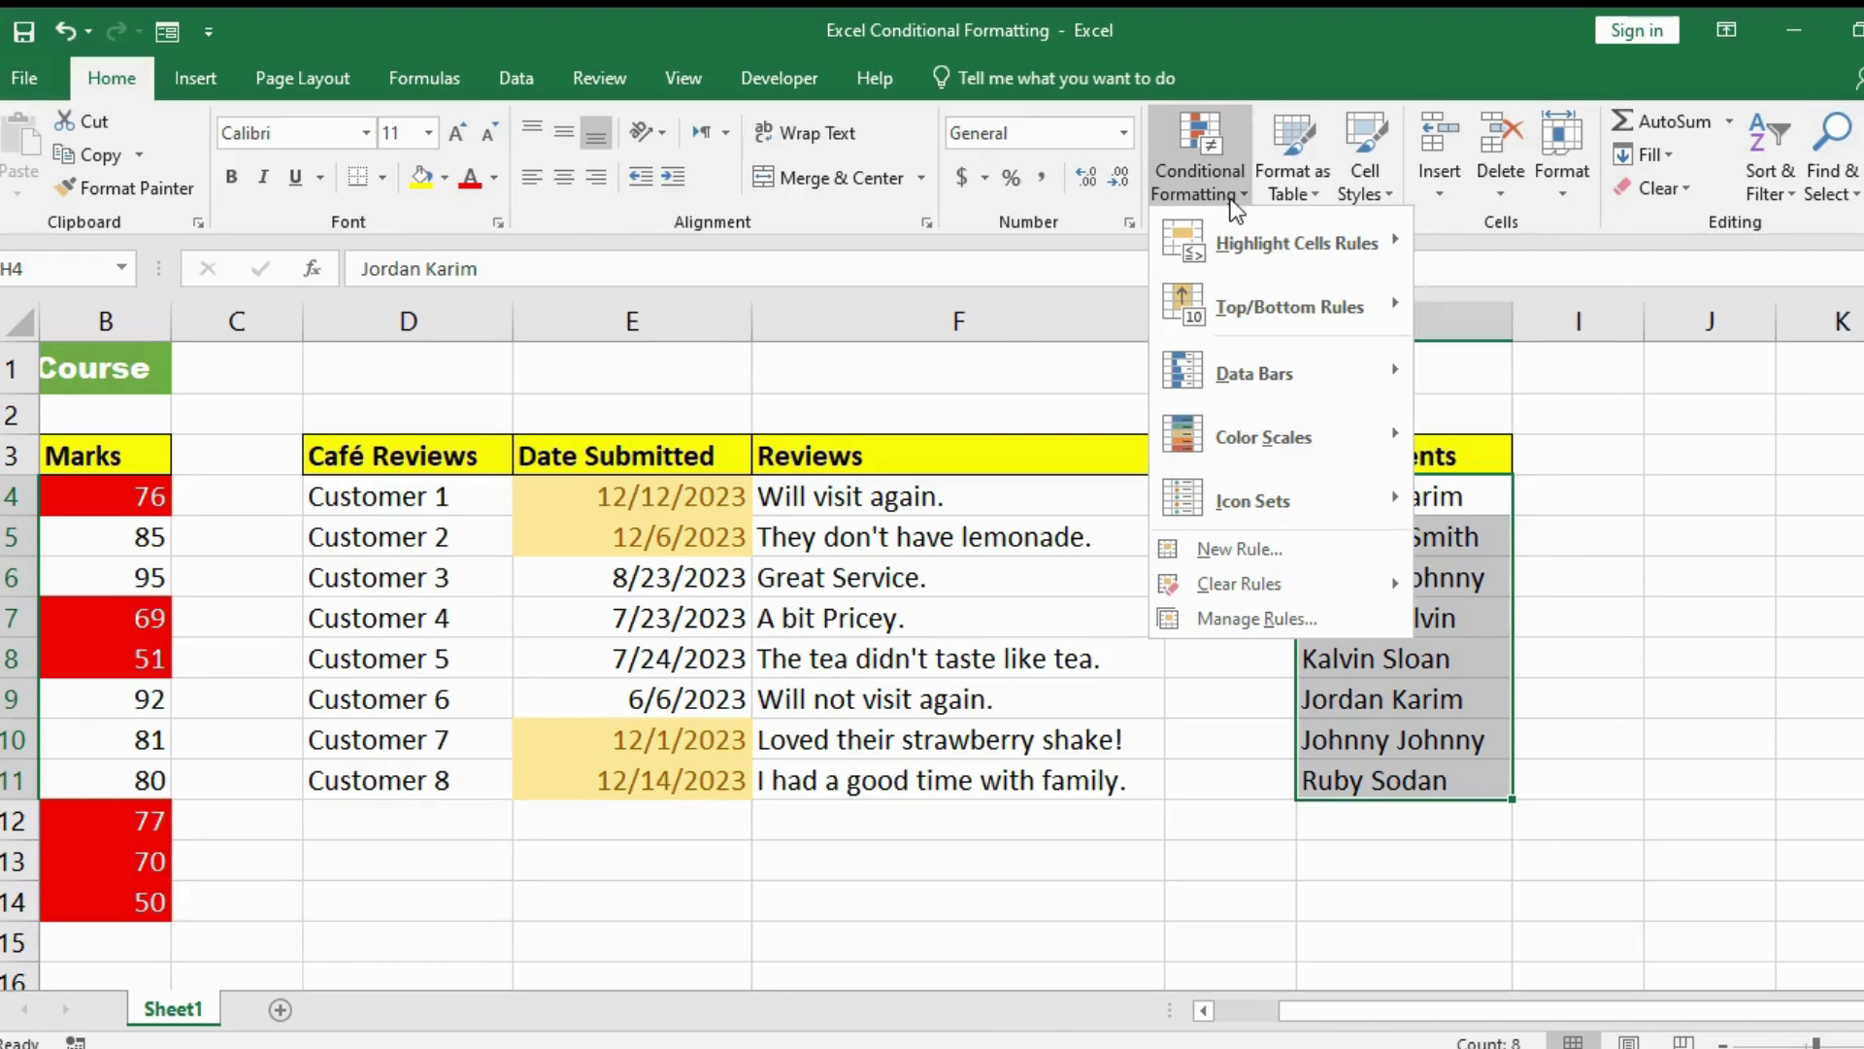
{"action": "mouse_move", "coordinate": [1282, 237]}
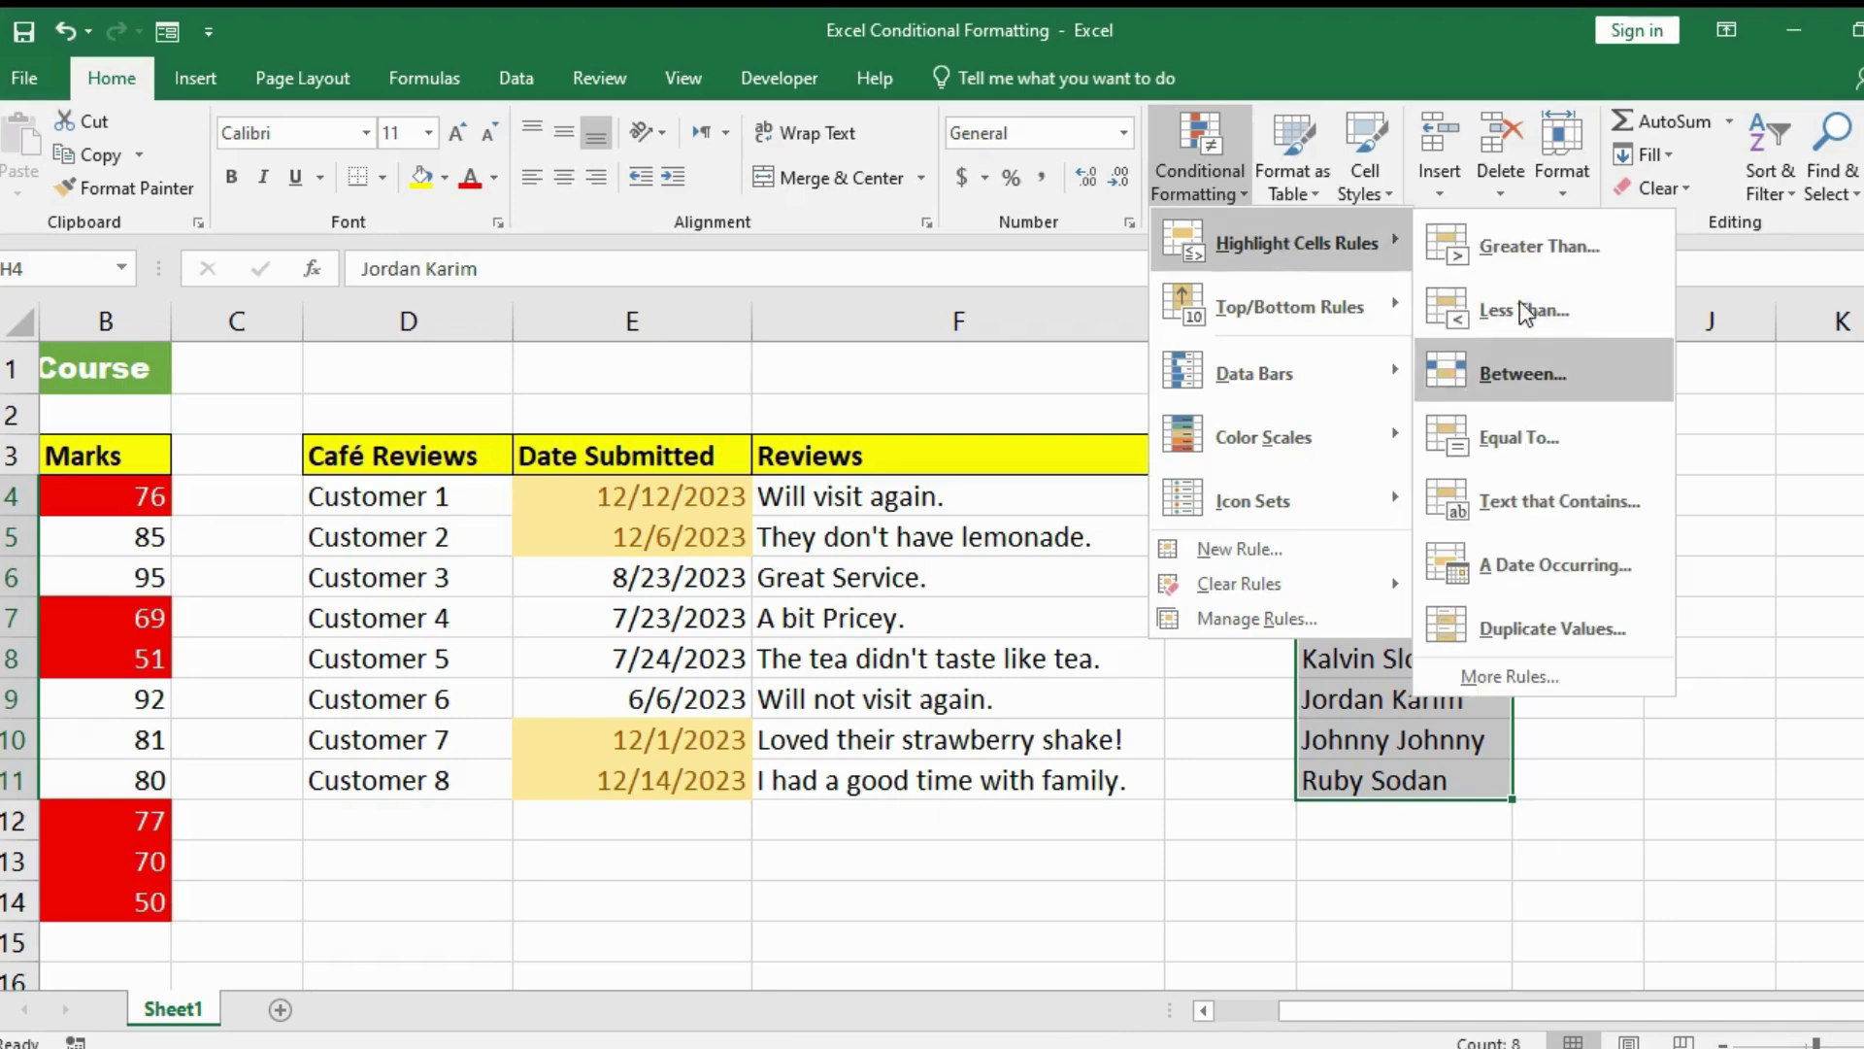
{"action": "left_click", "coordinate": [1565, 626]}
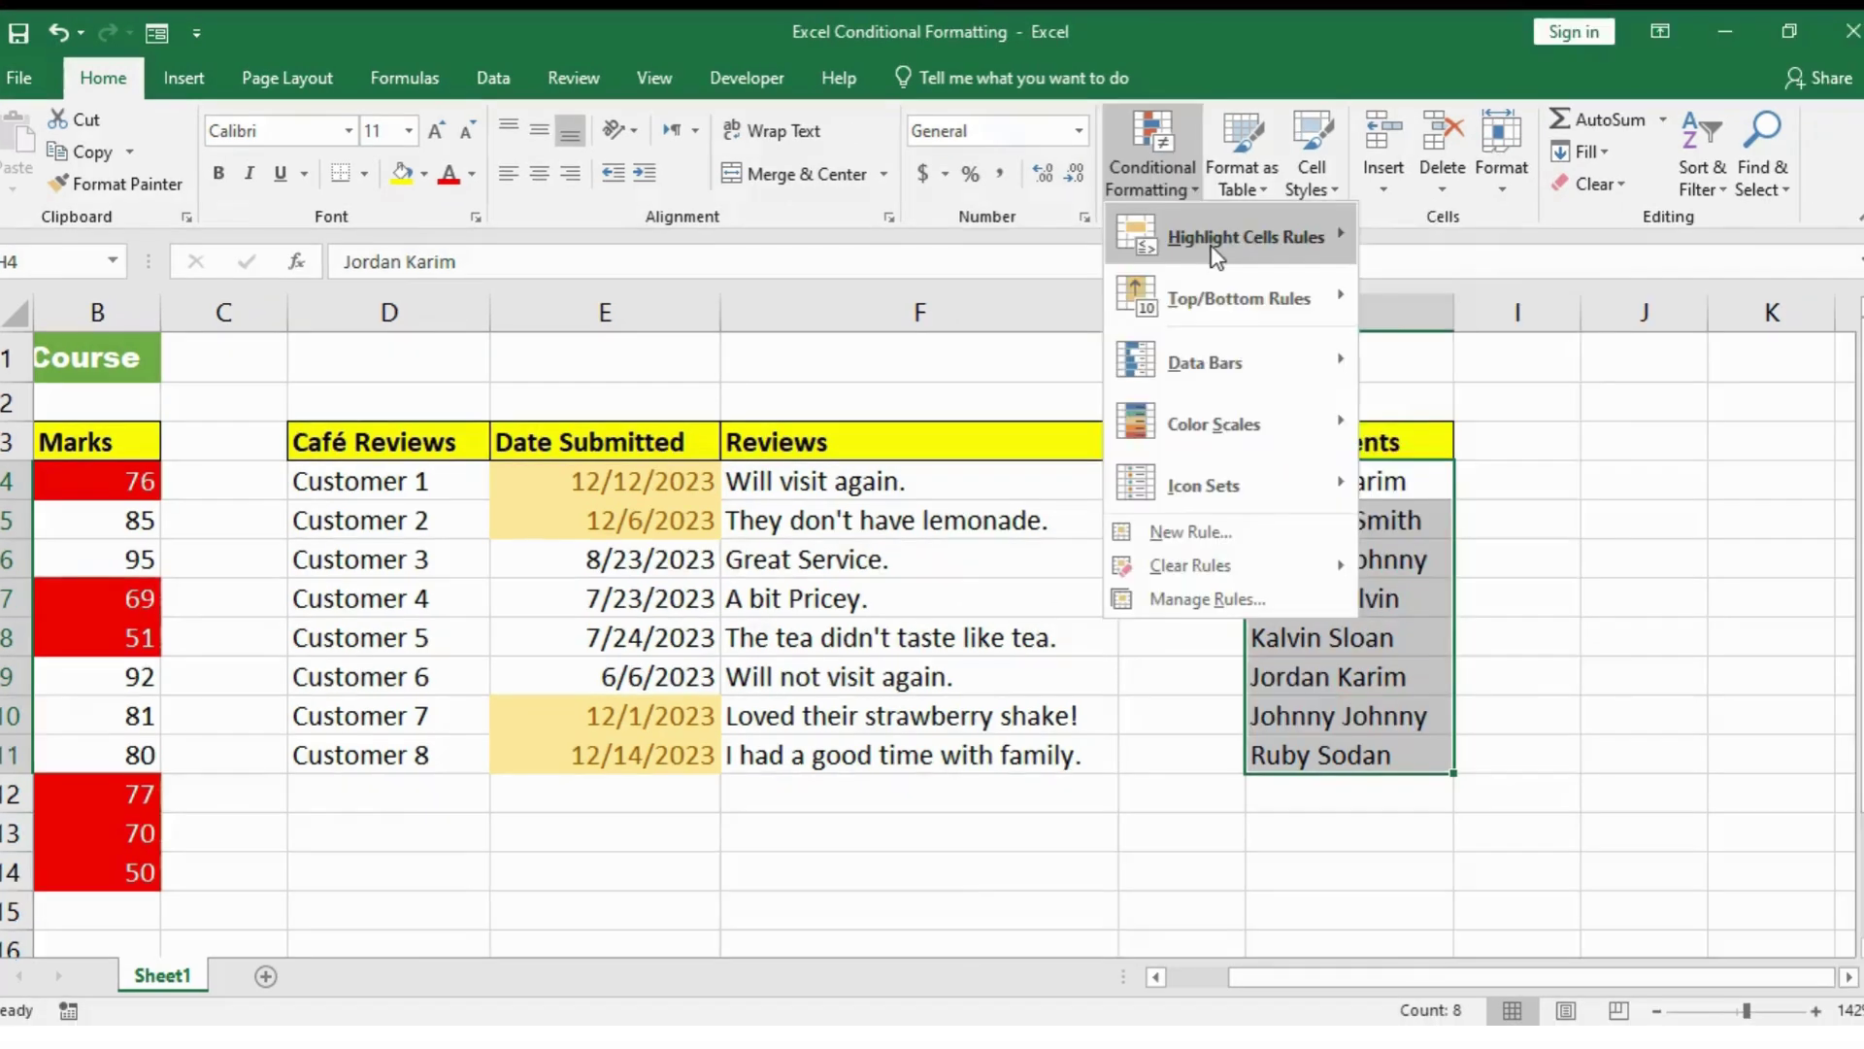
{"action": "mouse_move", "coordinate": [1262, 245]}
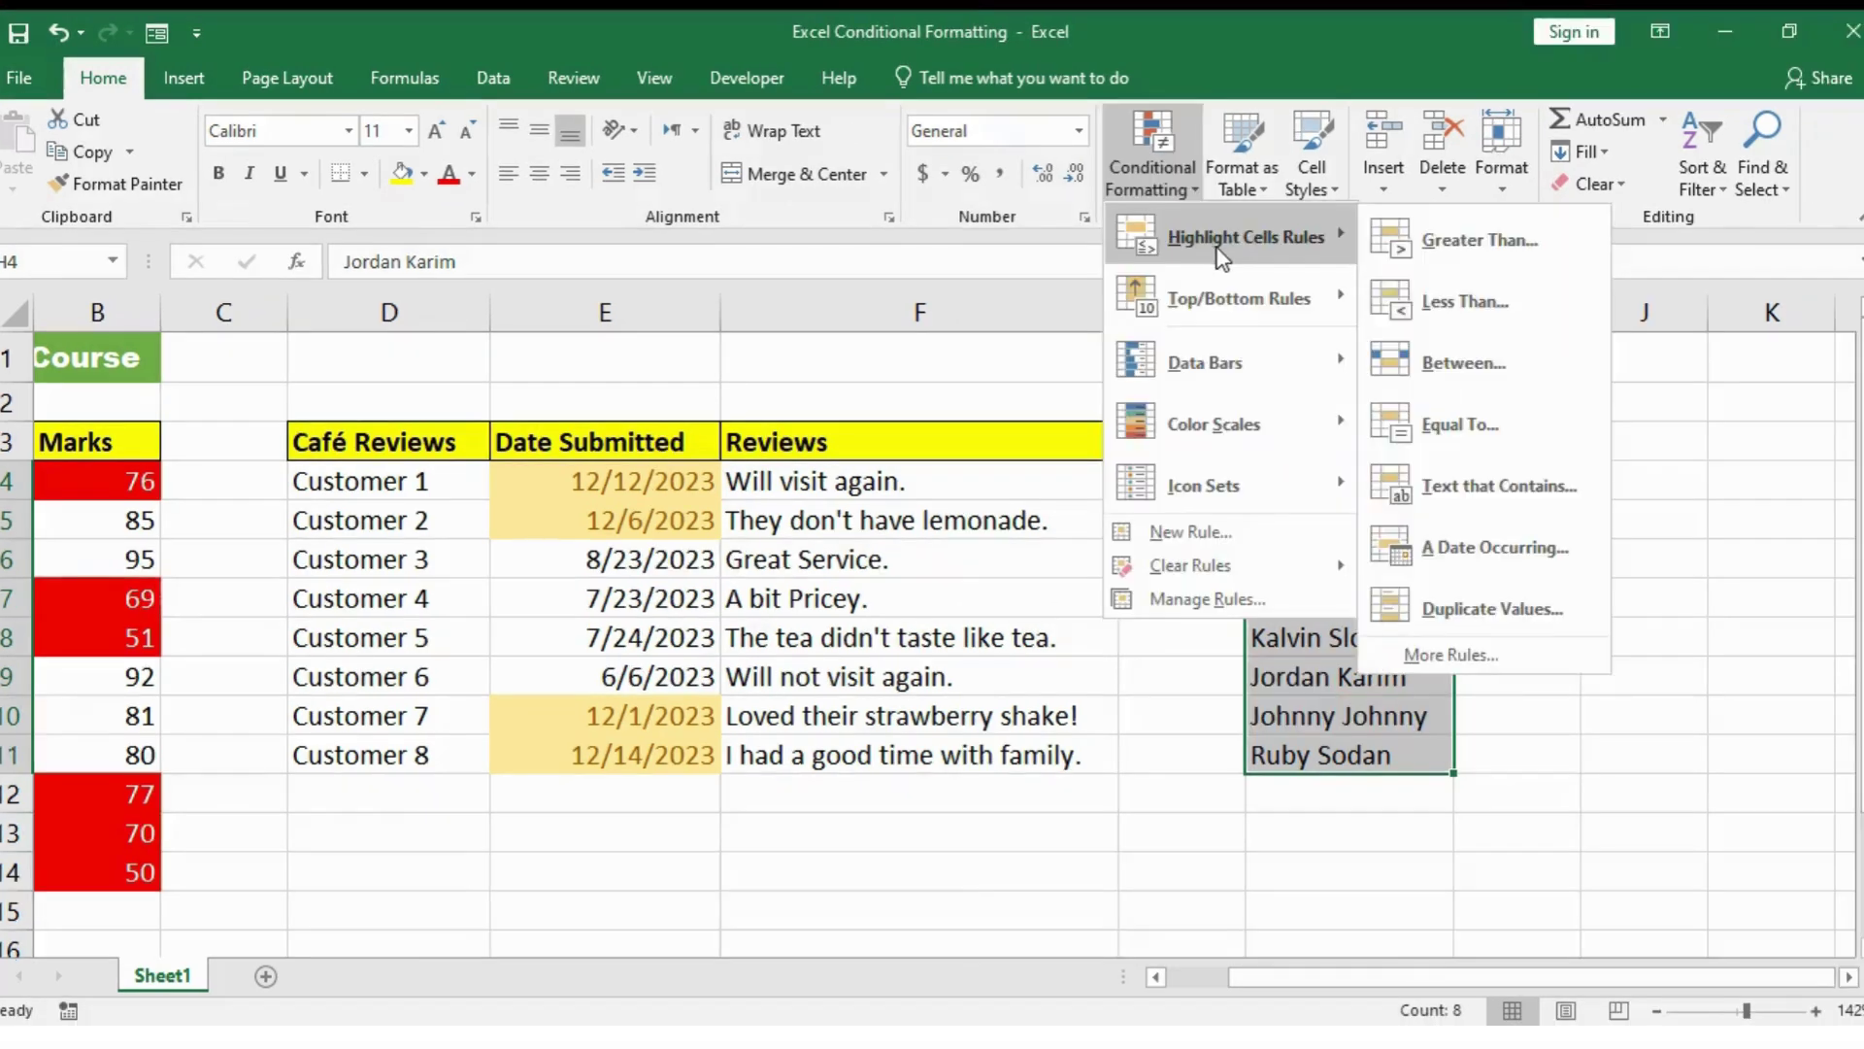
{"action": "left_click", "coordinate": [1410, 622]}
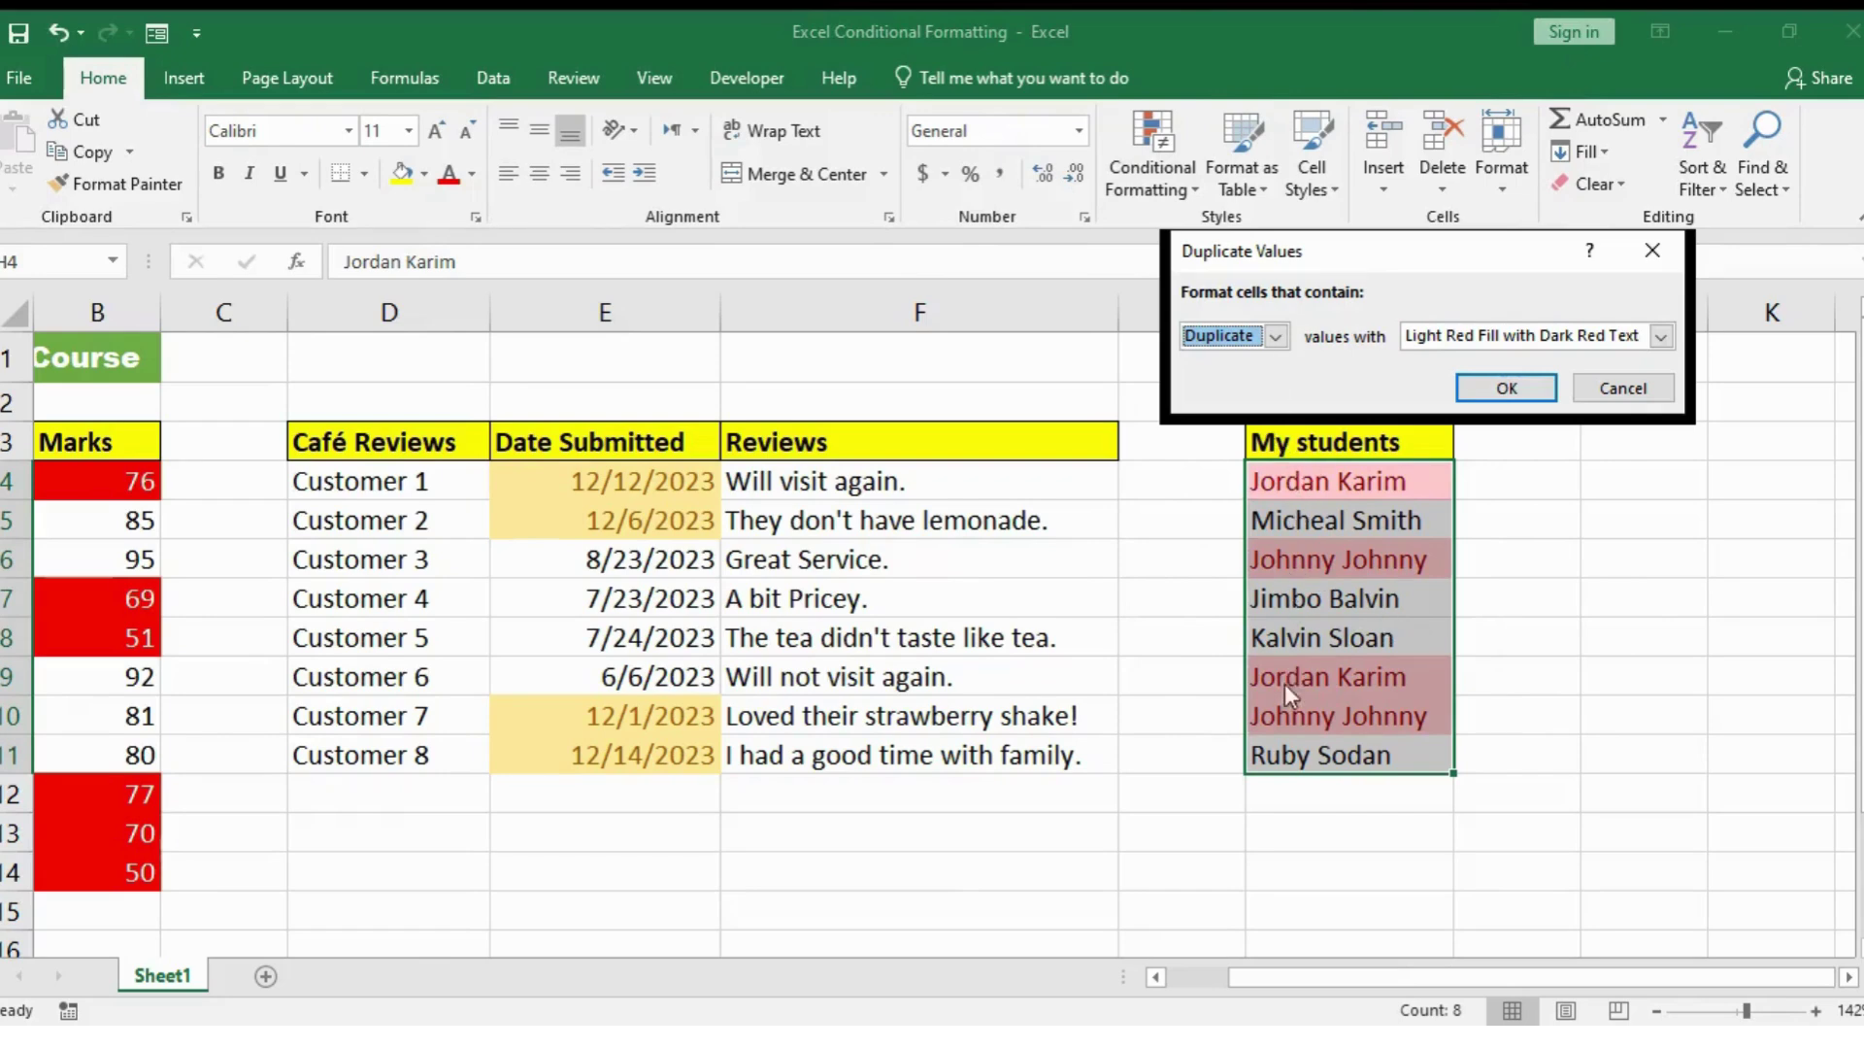
{"action": "left_click", "coordinate": [1505, 389]}
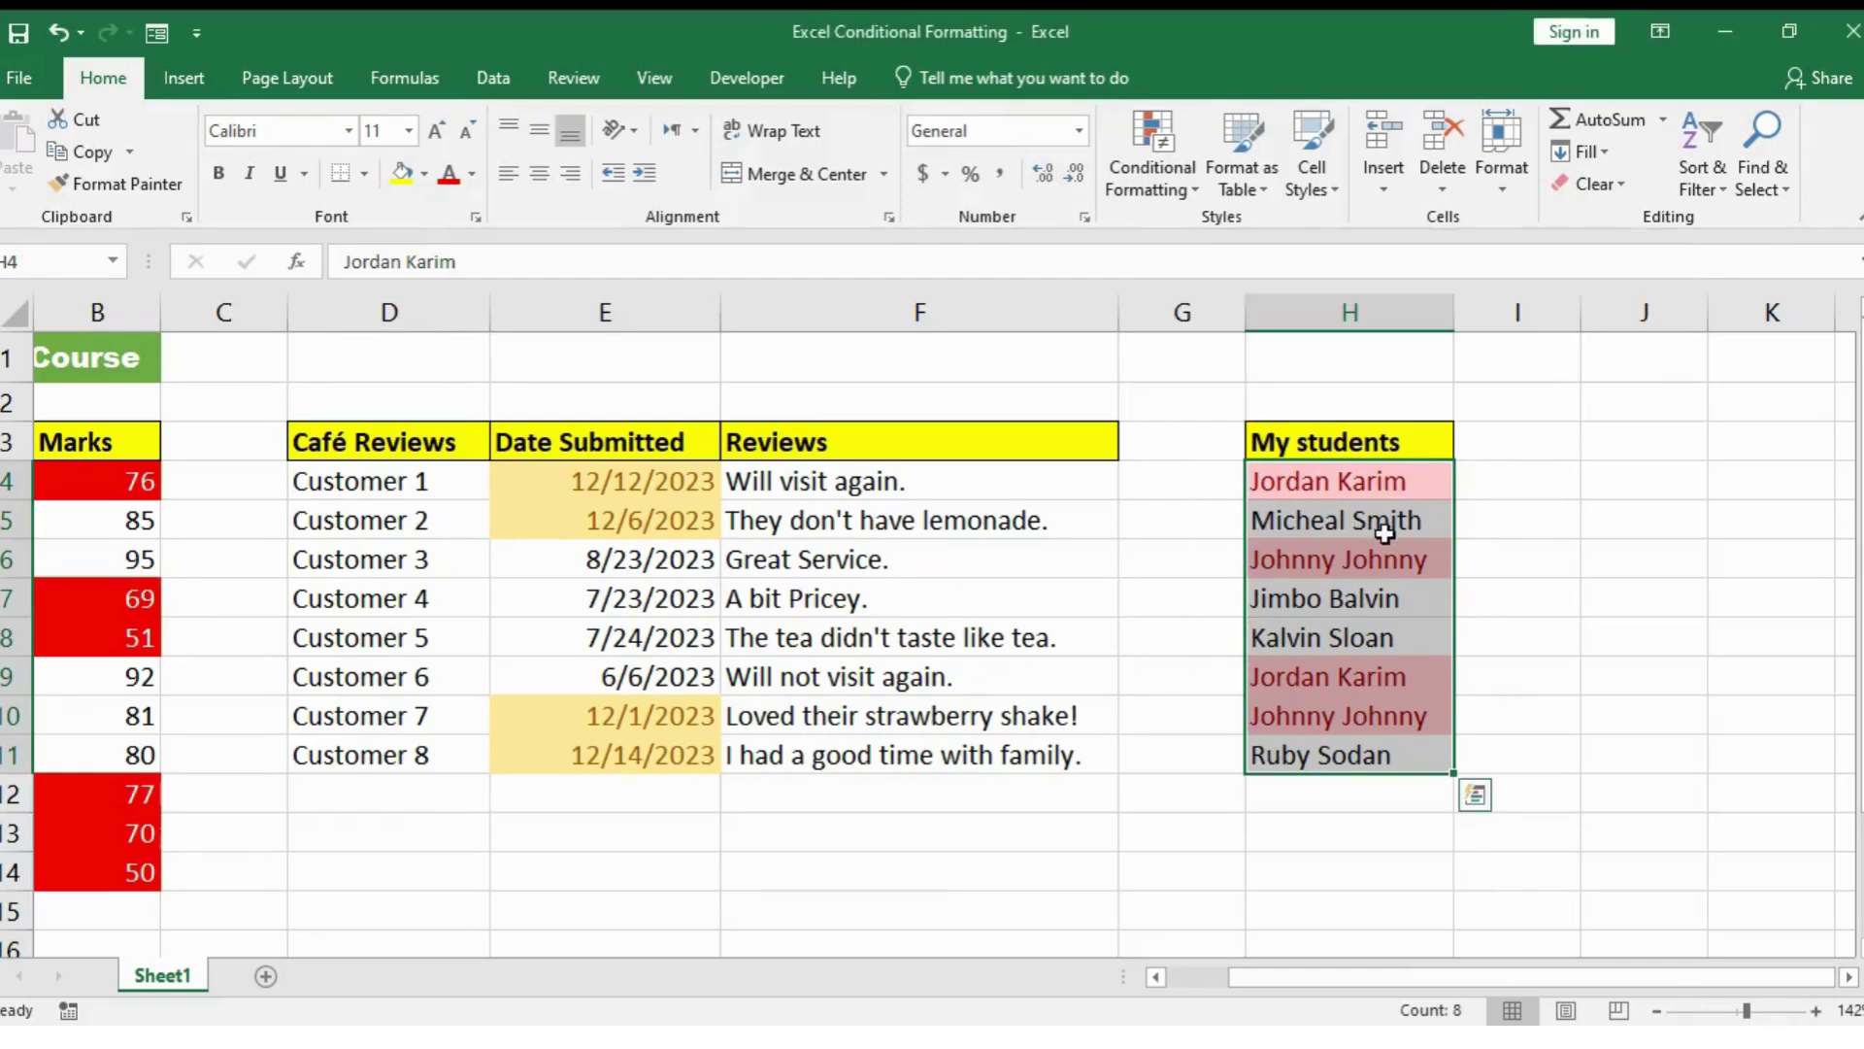
{"action": "scroll", "coordinate": [1211, 865], "scroll_direction": "left", "scroll_amount": 3}
{"action": "left_click", "coordinate": [1212, 871]}
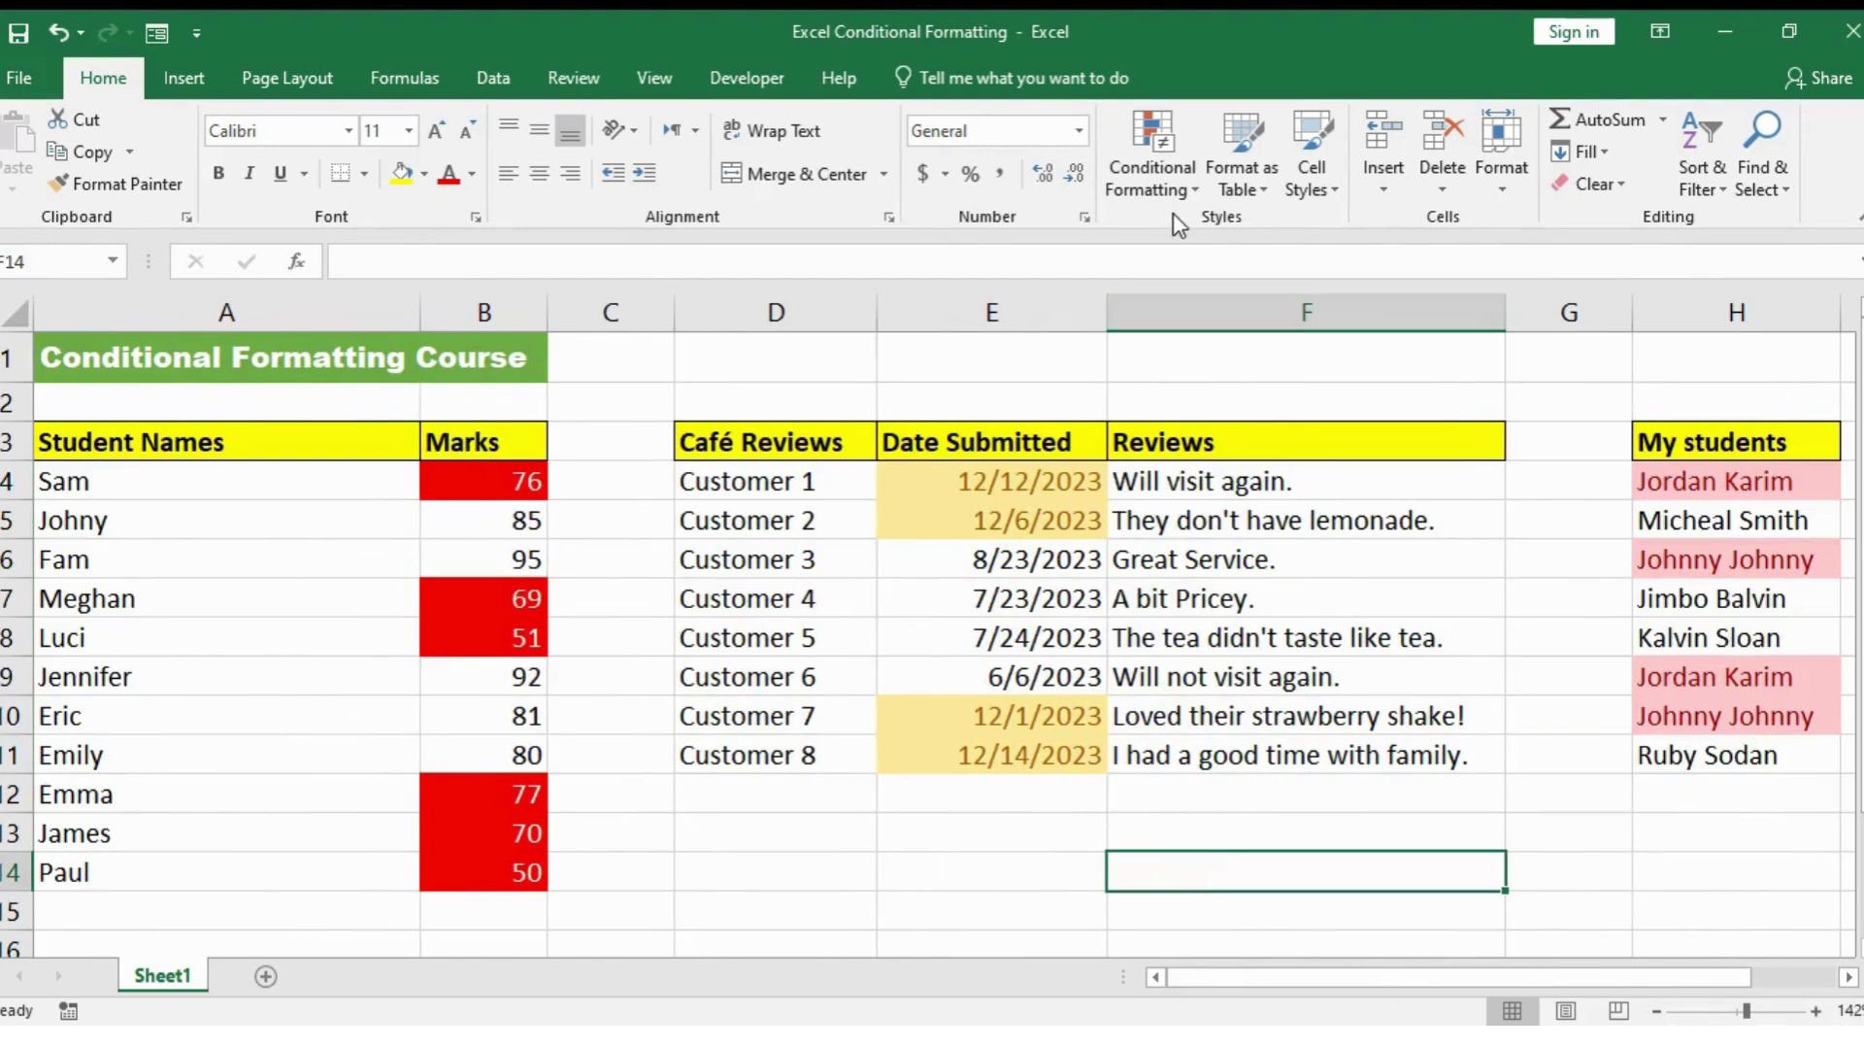
- Select marks B4:B14, open the Top 10 % rule and cancel it unapplied
{"action": "left_click", "coordinate": [1160, 155]}
{"action": "key", "text": "Escape"}
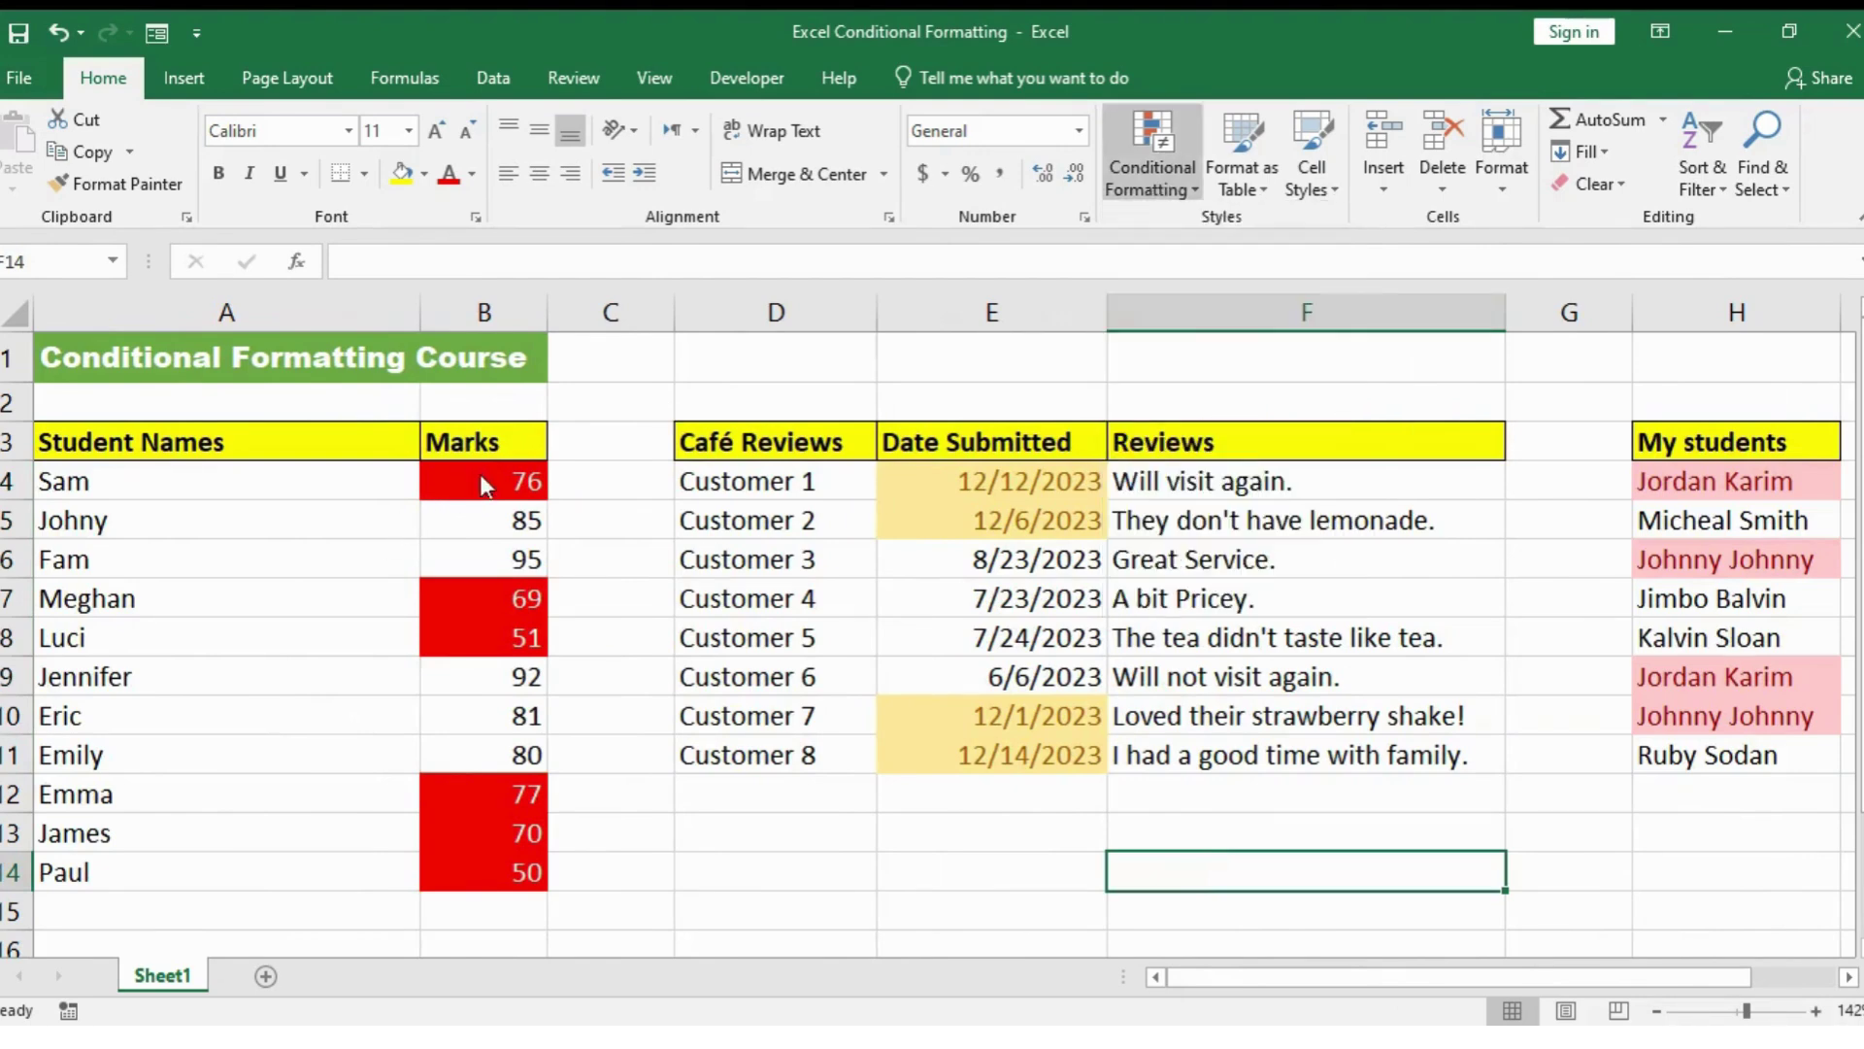
{"action": "left_click_drag", "start_coordinate": [504, 476], "coordinate": [487, 864]}
{"action": "left_click", "coordinate": [1180, 165]}
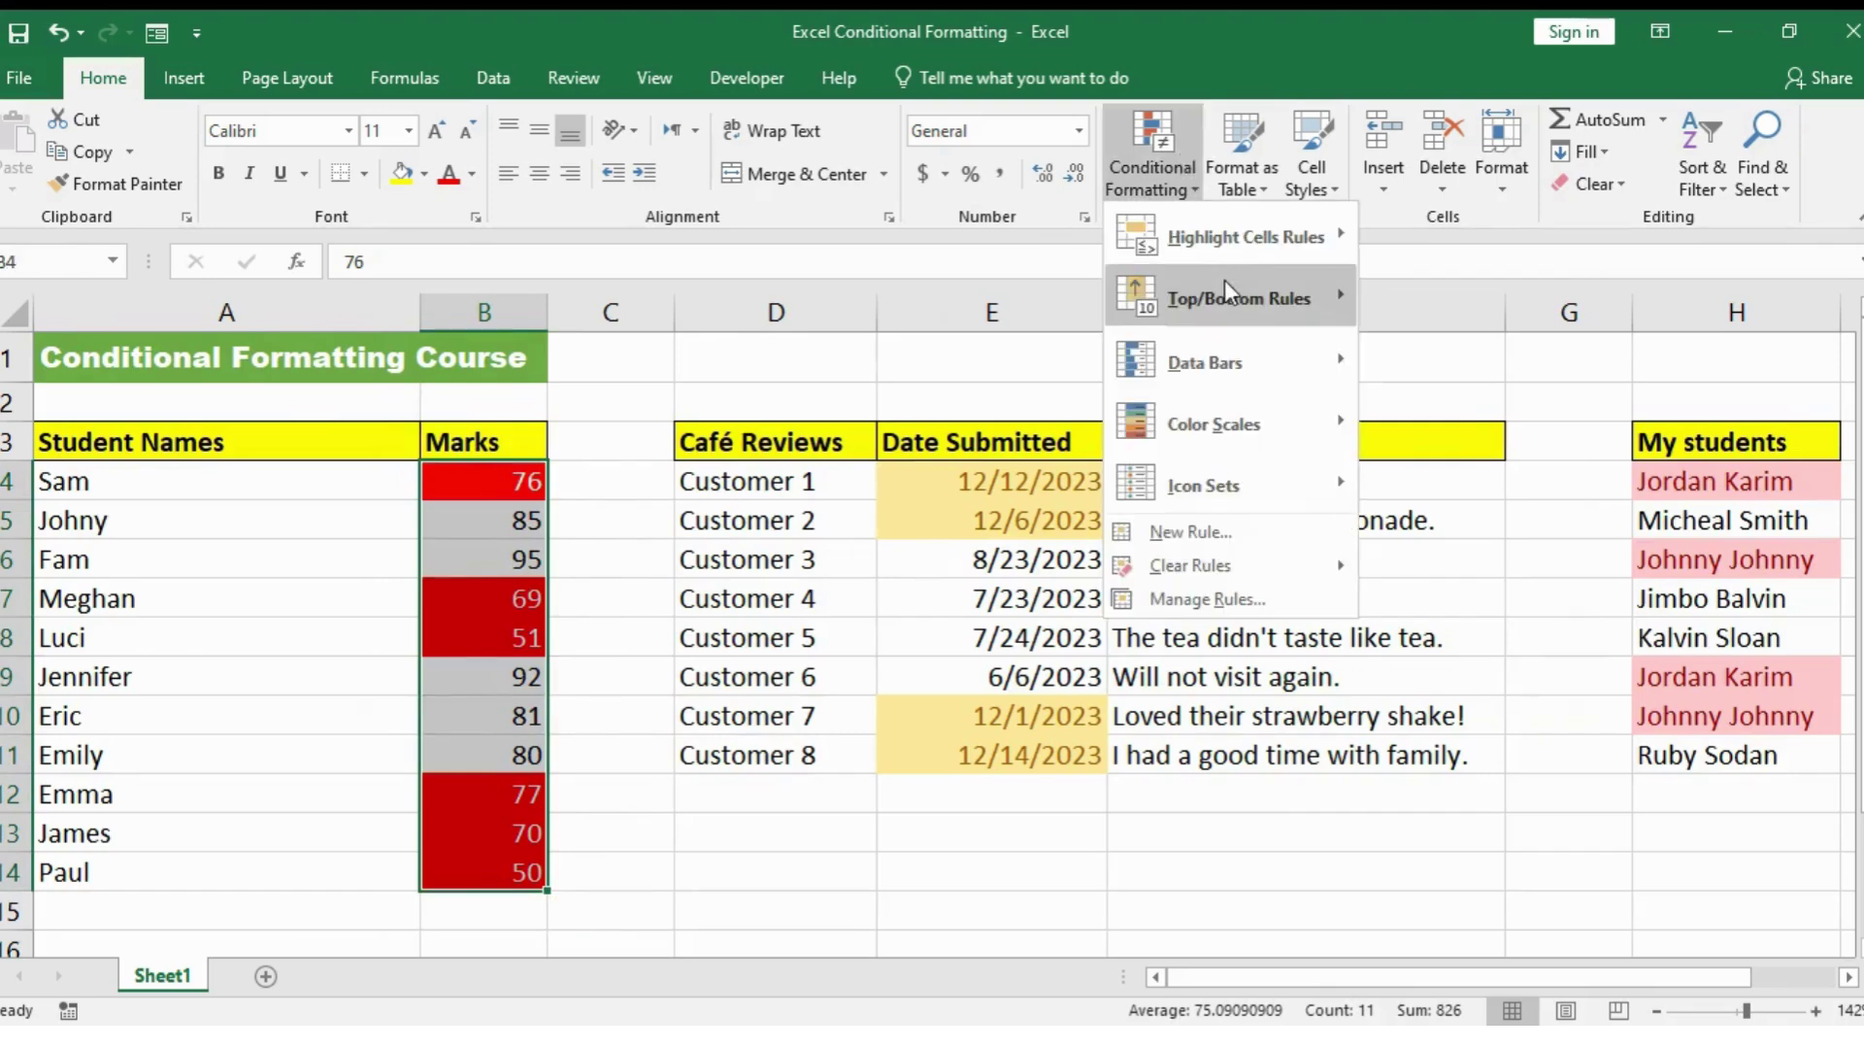
{"action": "mouse_move", "coordinate": [1225, 282]}
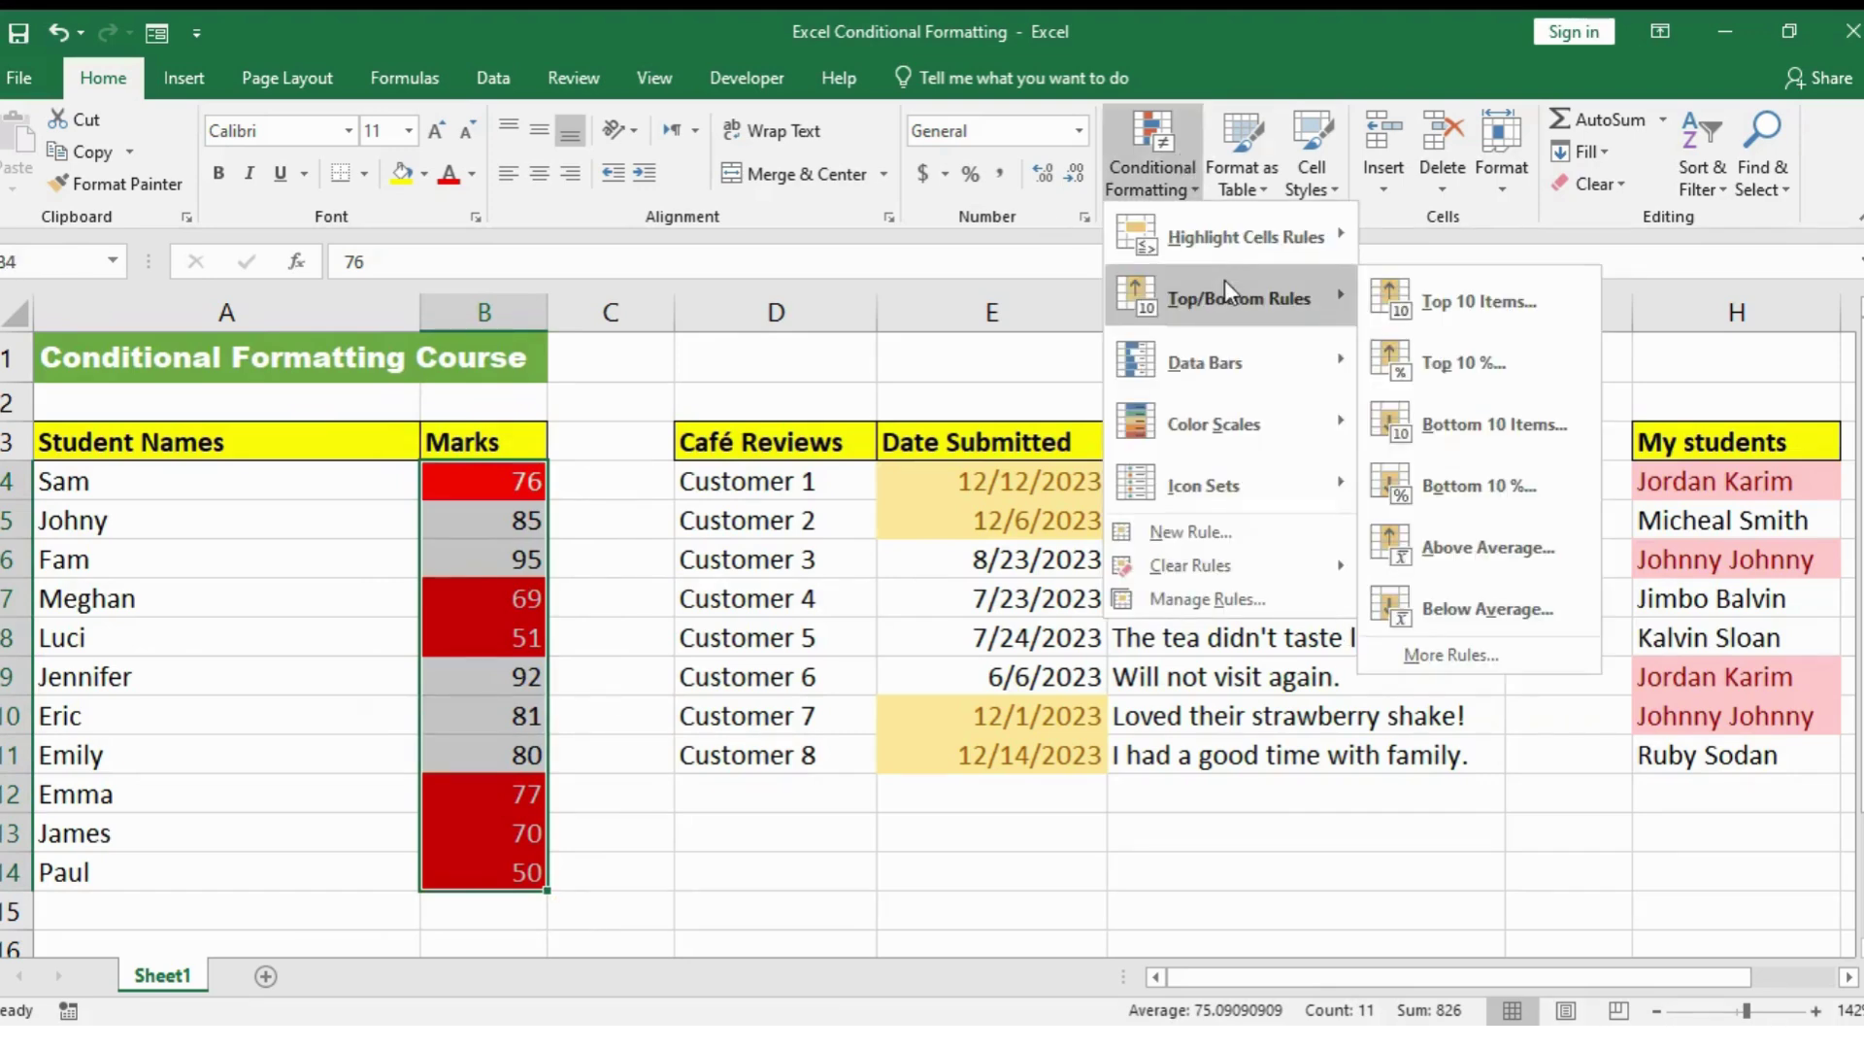
{"action": "left_click", "coordinate": [1413, 360]}
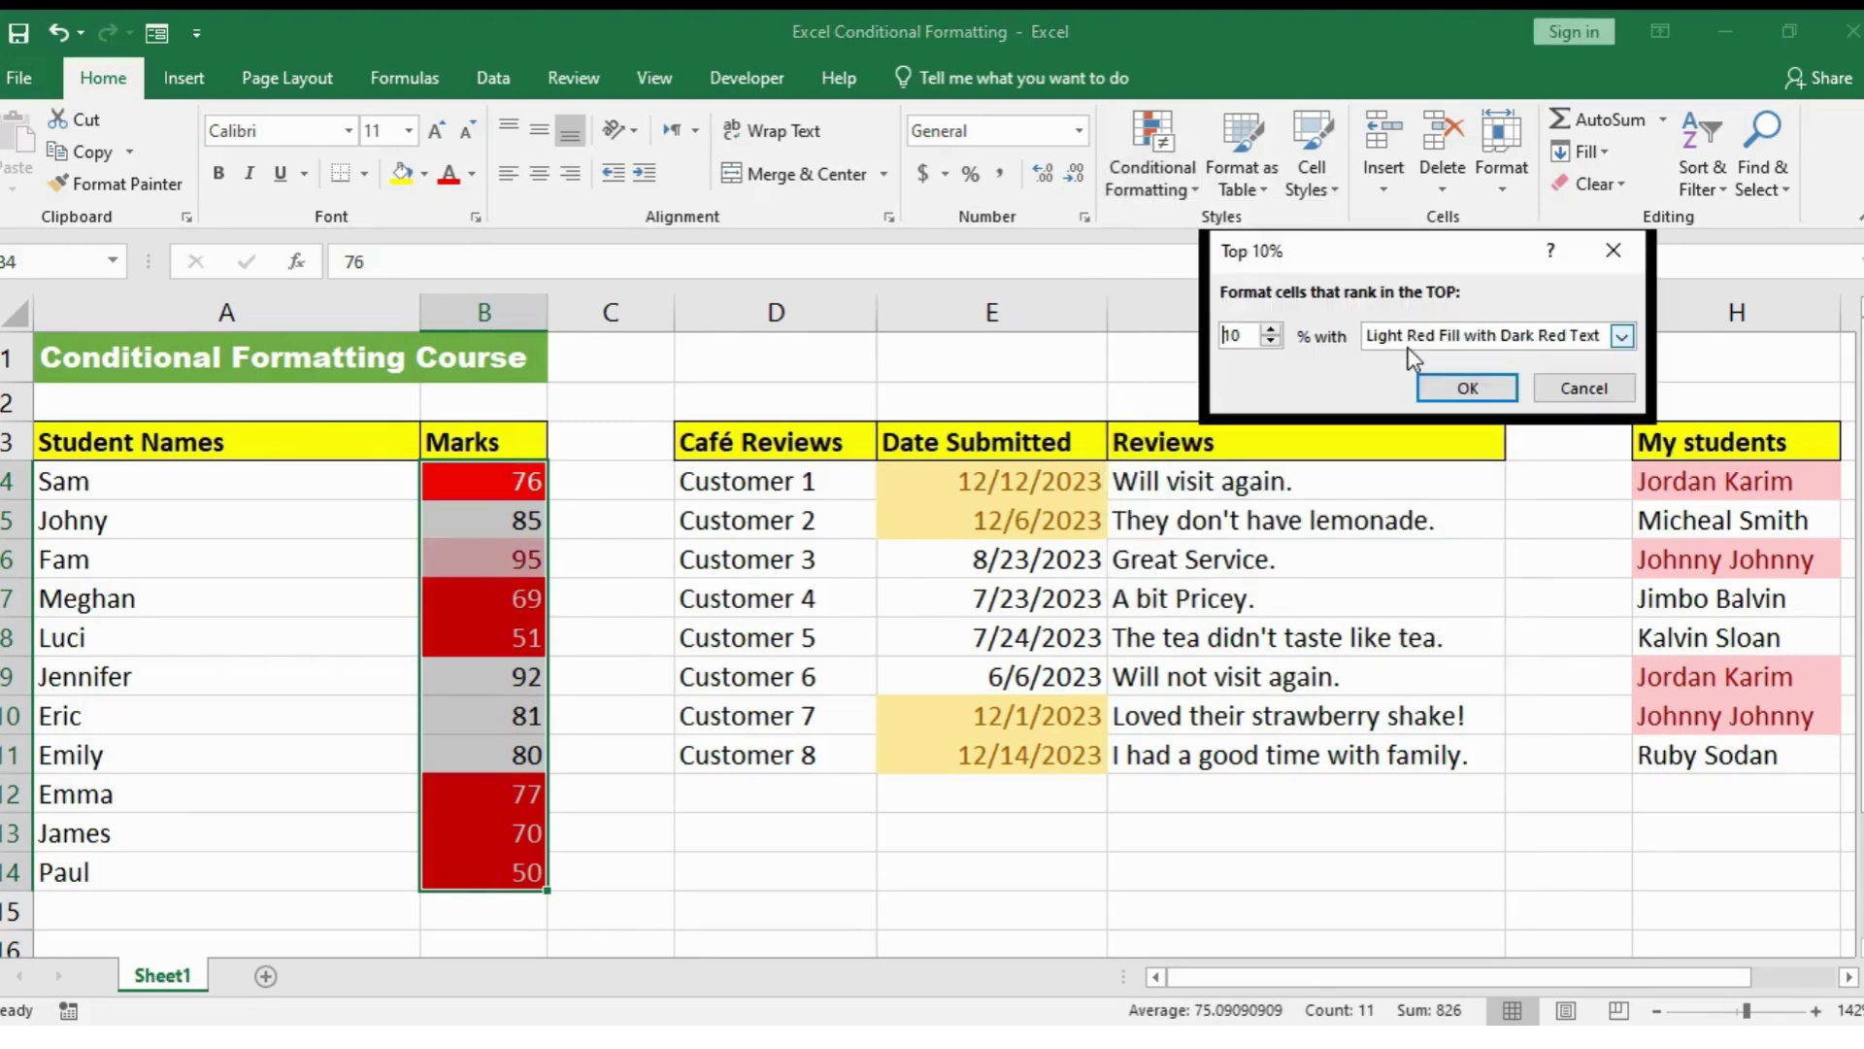
{"action": "left_click", "coordinate": [1583, 388]}
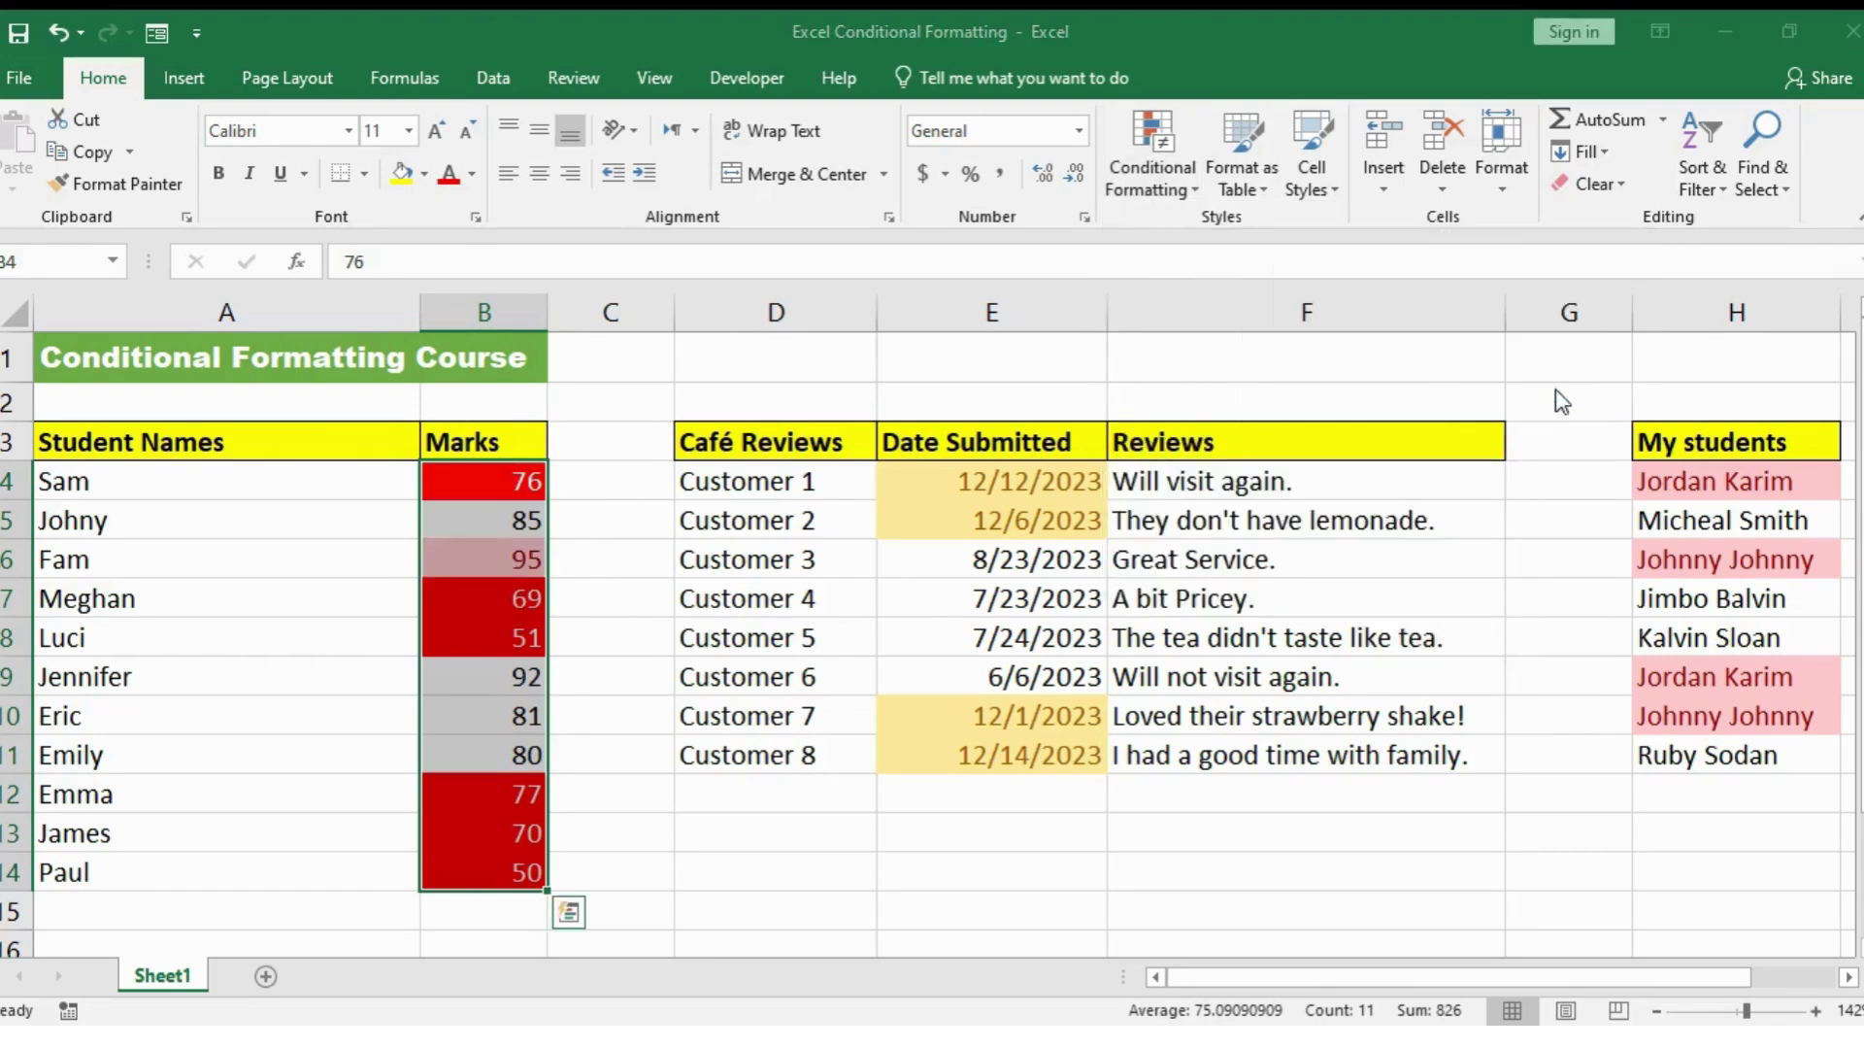
{"action": "left_click", "coordinate": [1190, 188]}
{"action": "mouse_move", "coordinate": [1266, 287]}
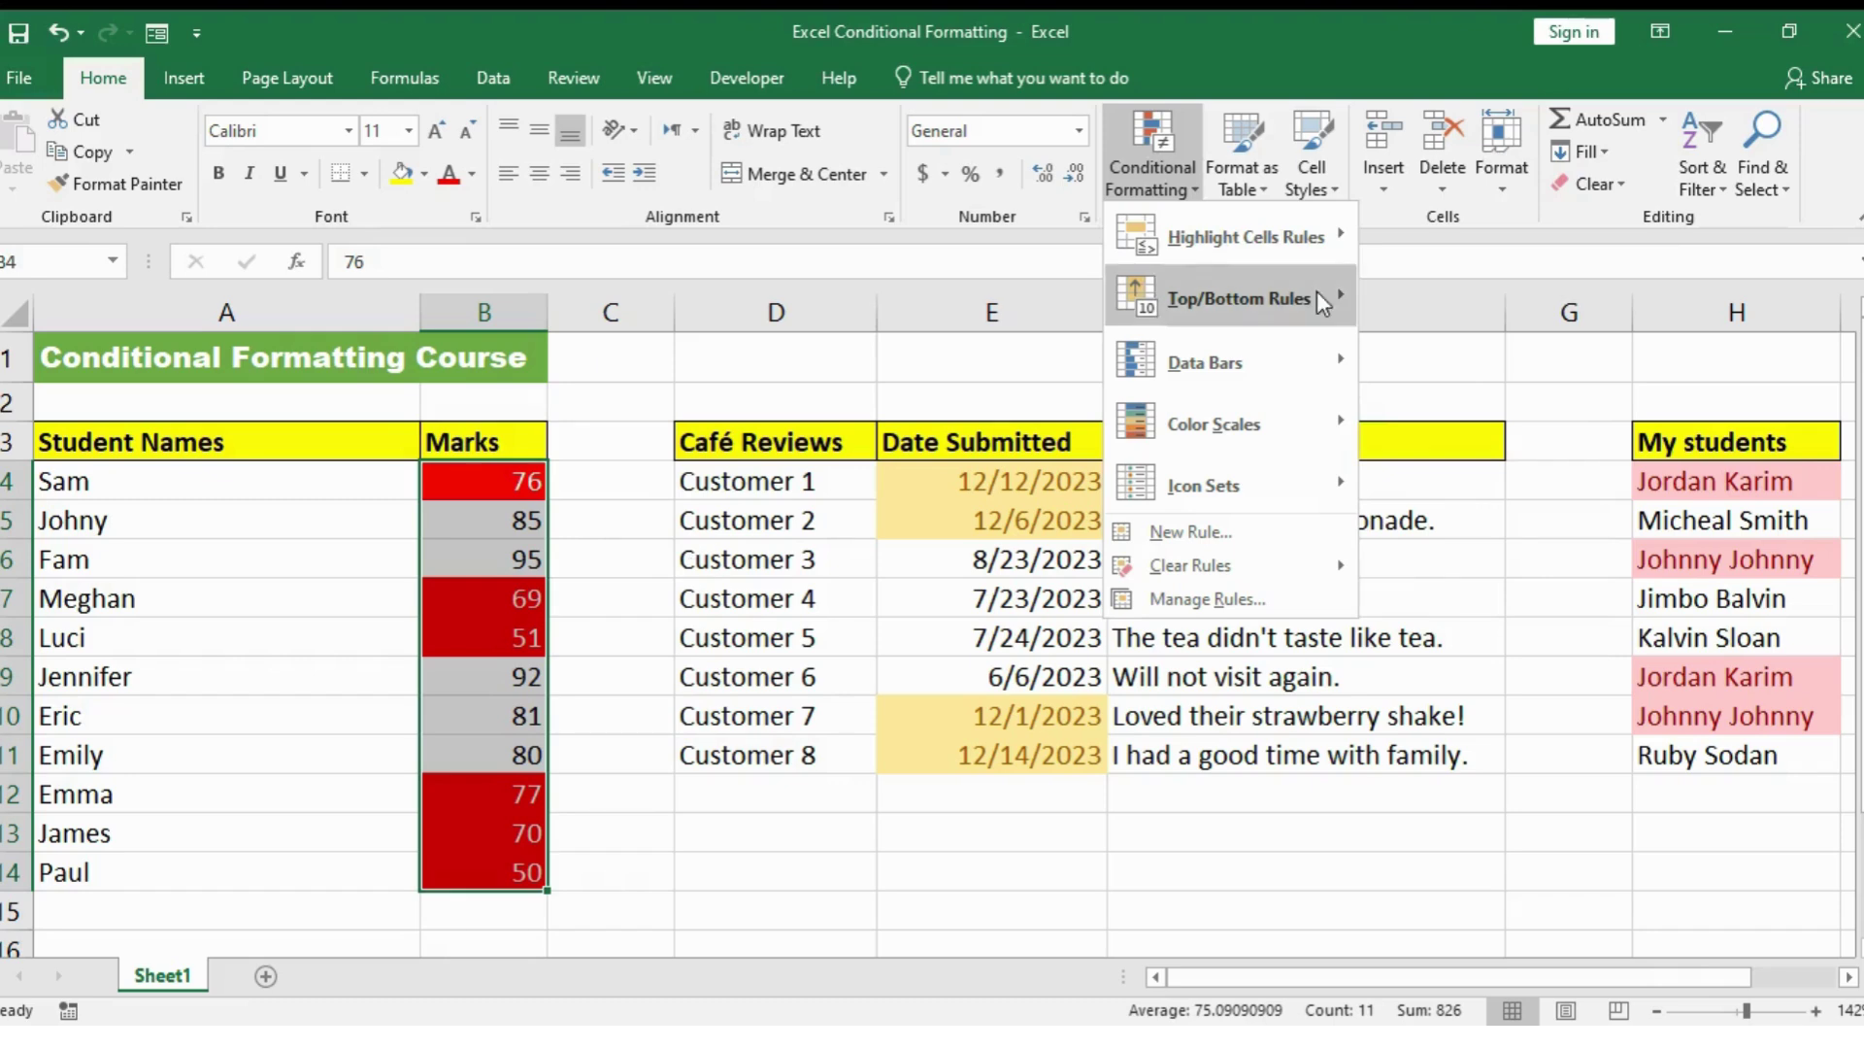
- Preview Data Bars and Color Scales on the marks, then start a New Rule without applying it
{"action": "mouse_move", "coordinate": [1340, 368]}
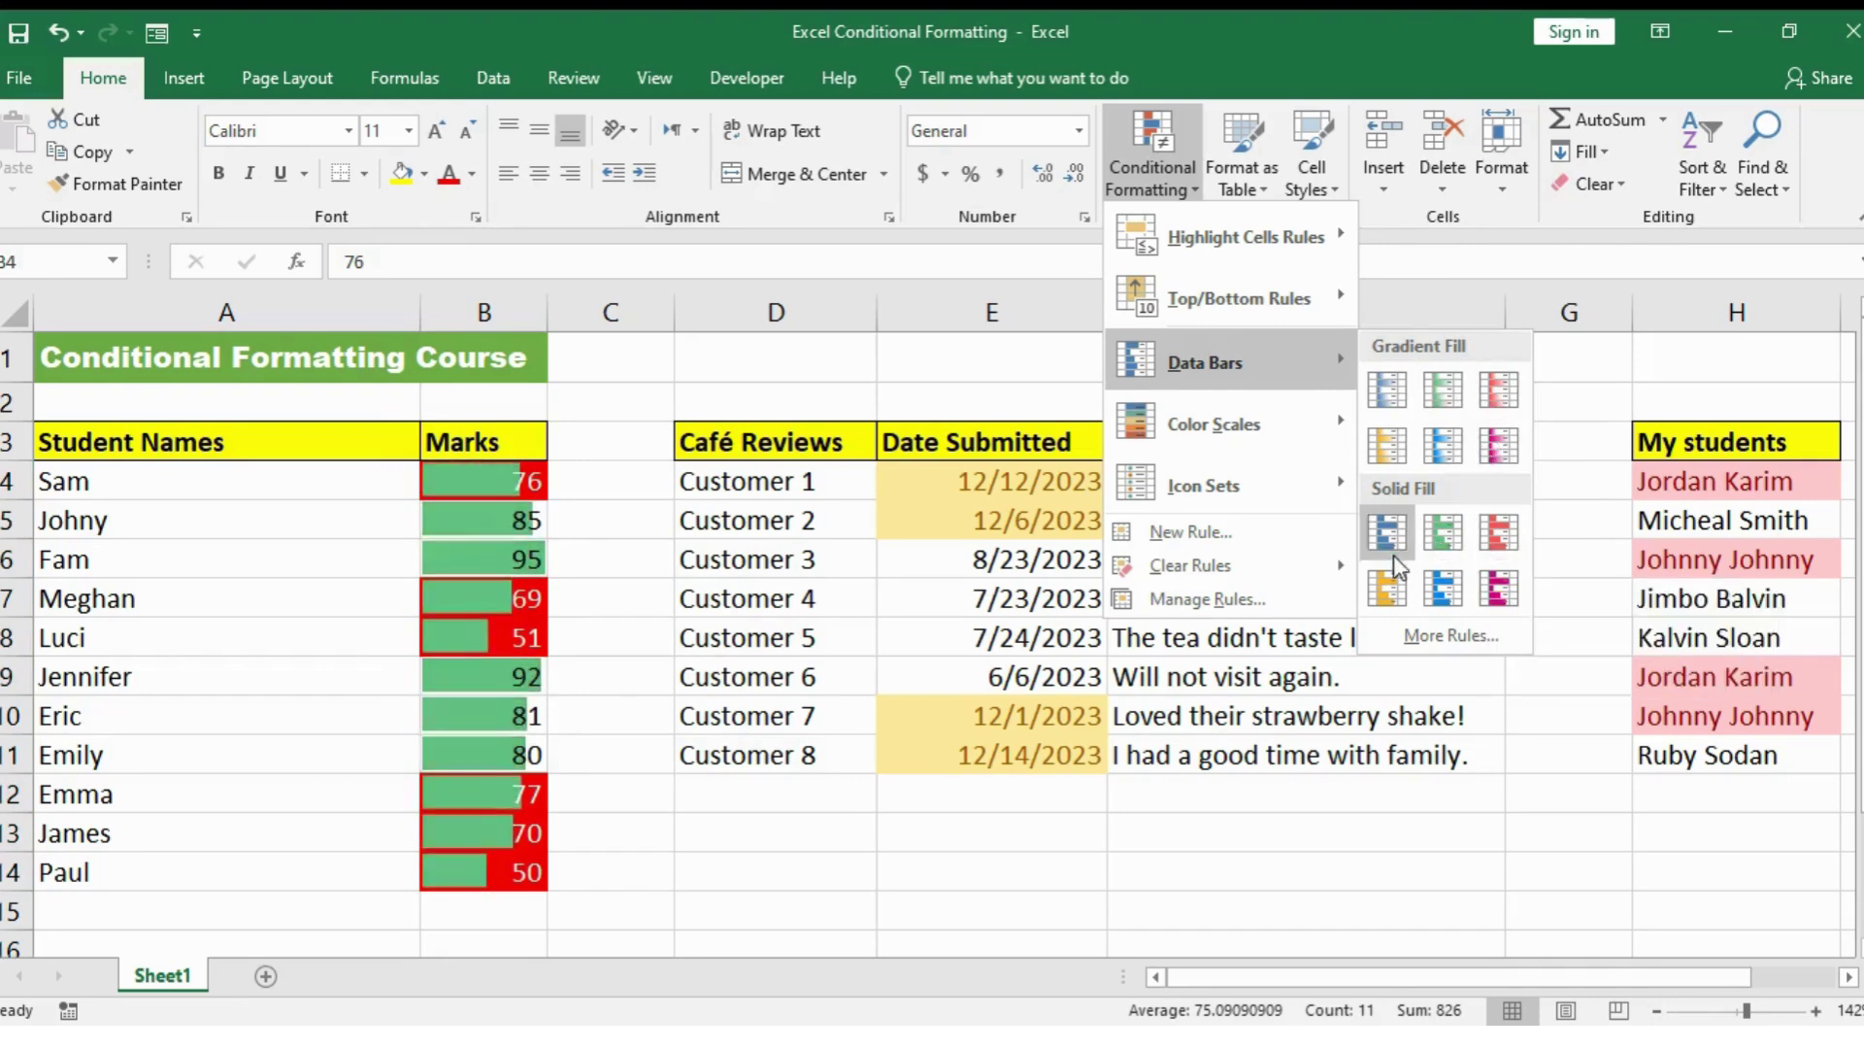
{"action": "mouse_move", "coordinate": [1279, 435]}
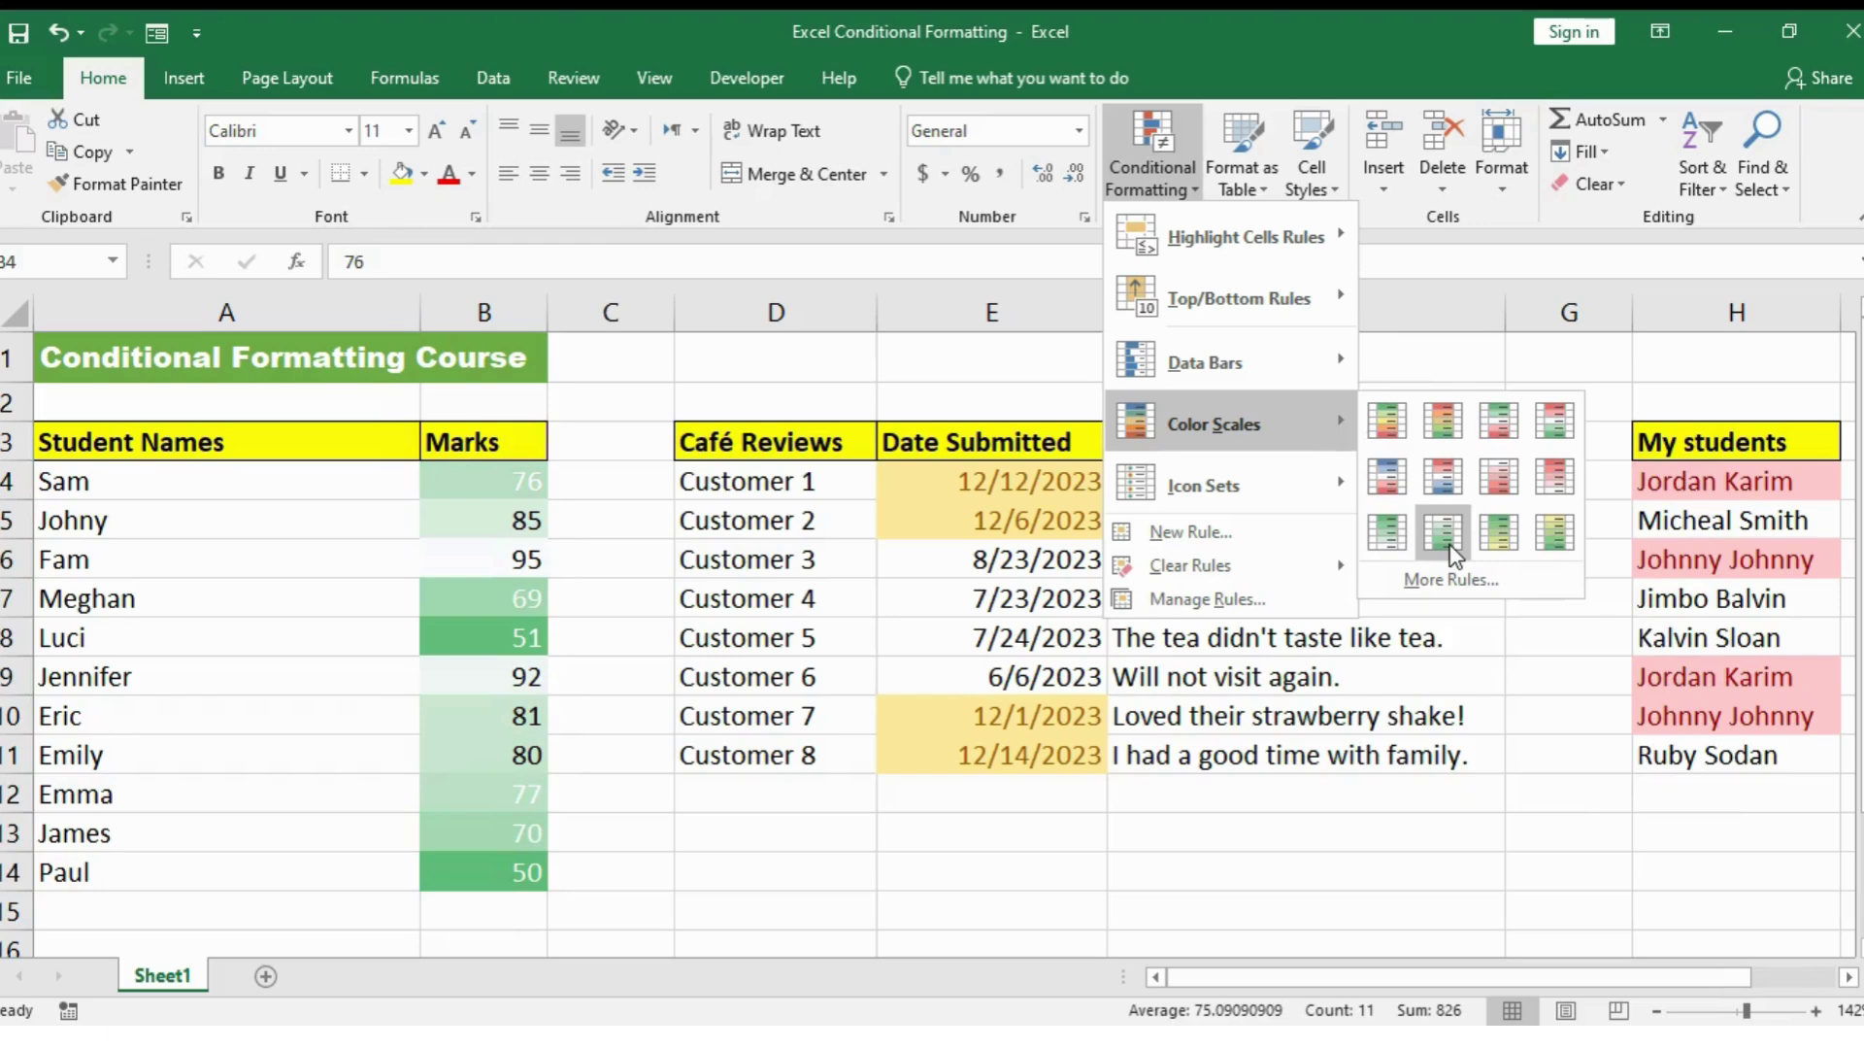
{"action": "mouse_move", "coordinate": [1333, 497]}
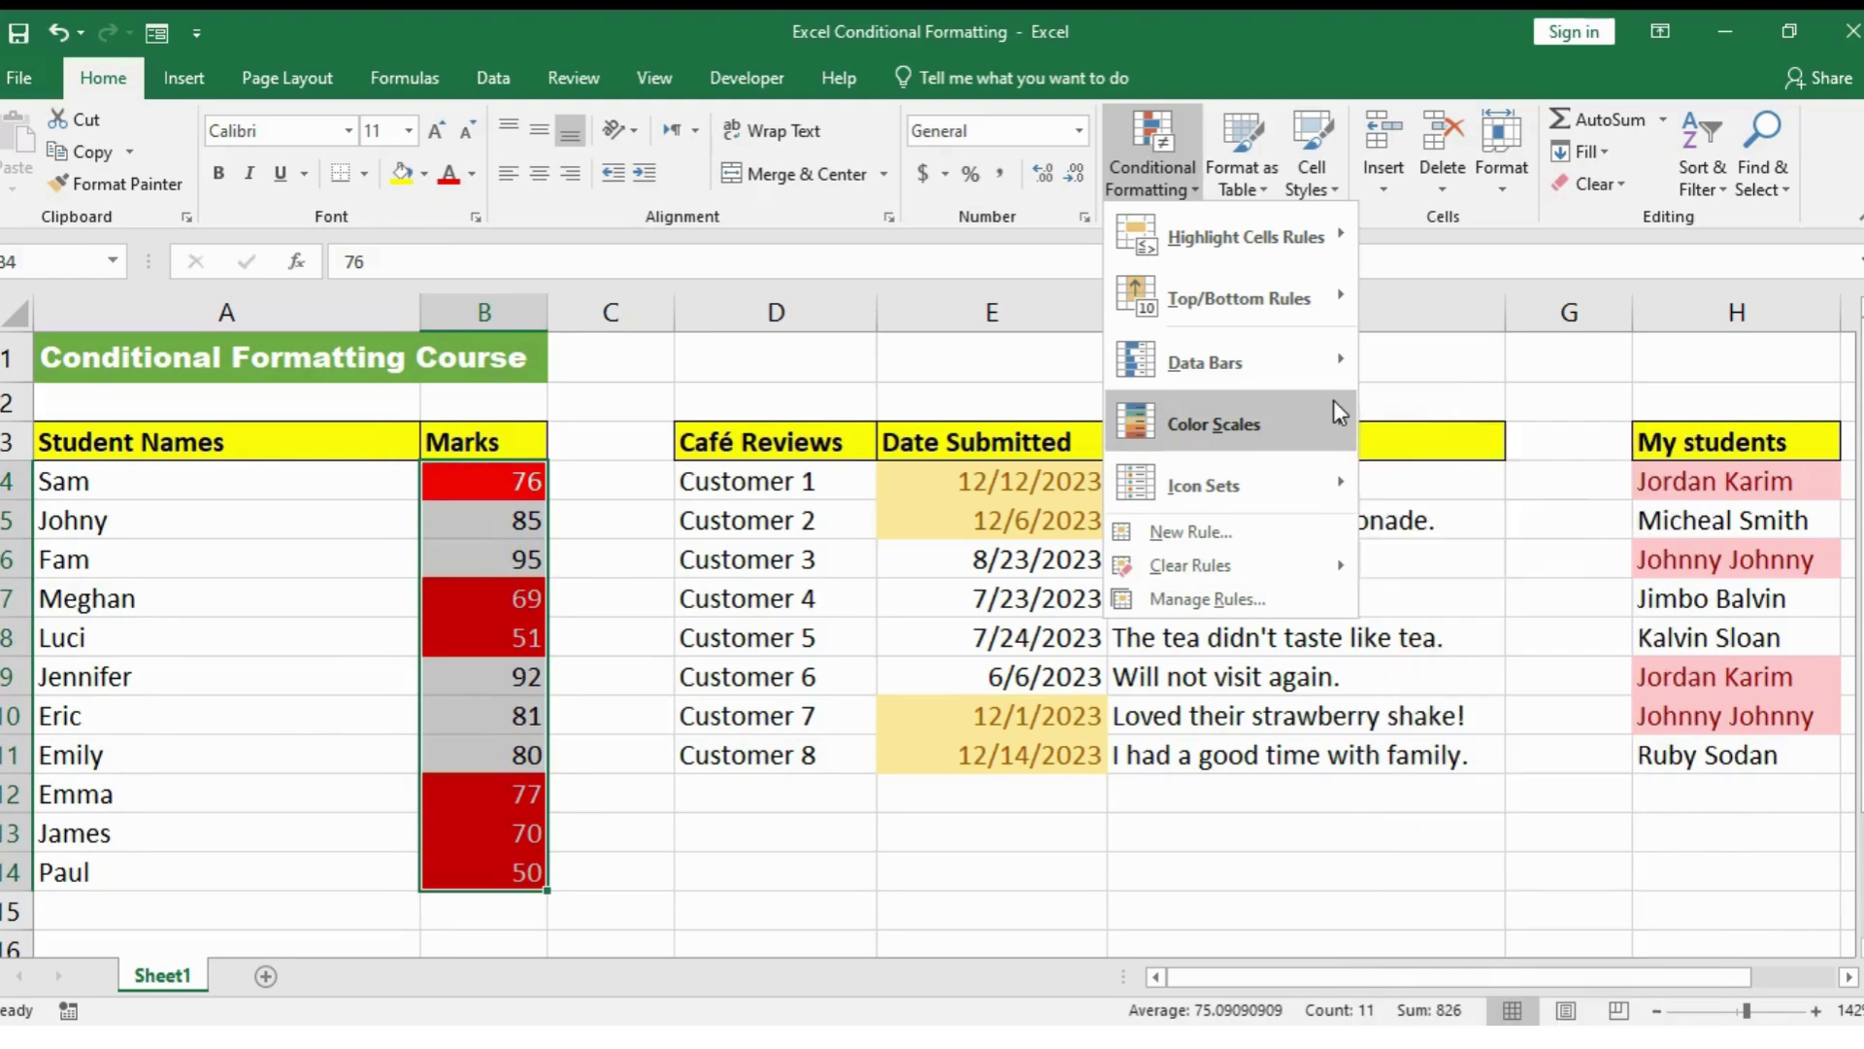
{"action": "left_click", "coordinate": [1291, 532]}
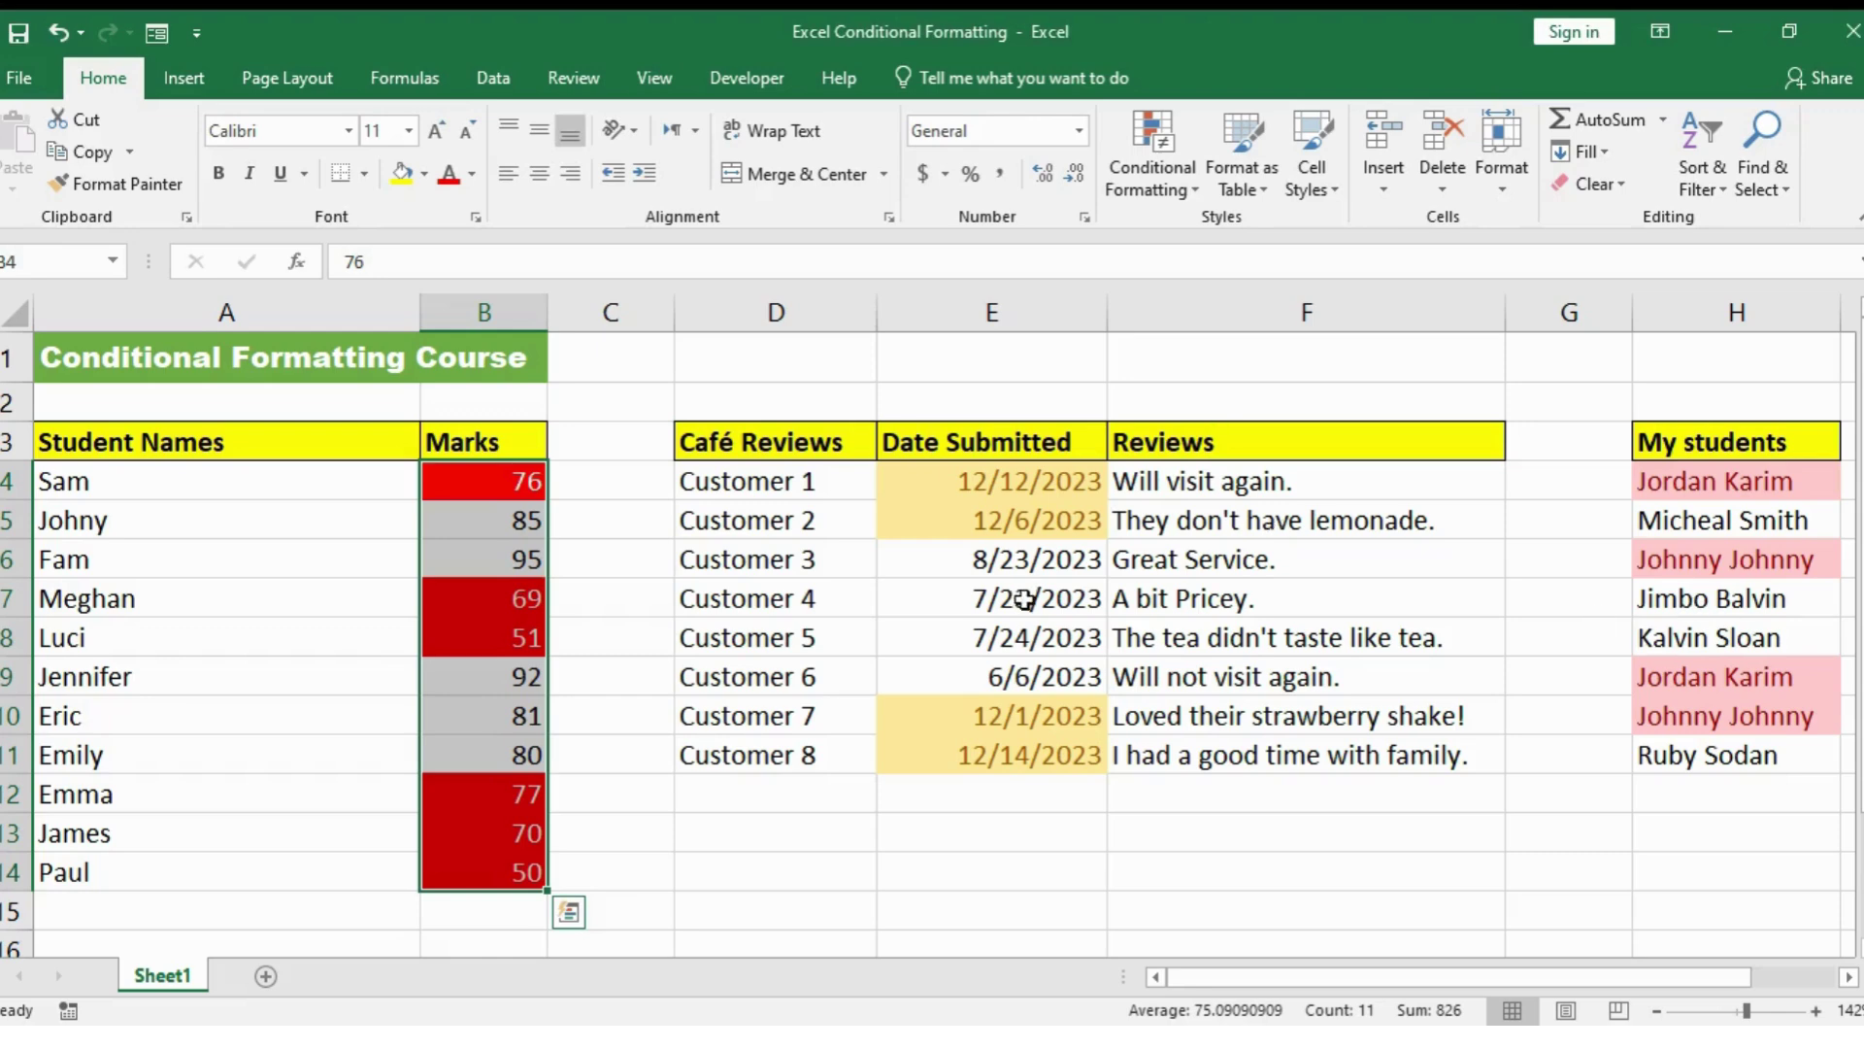
- Click C5, then use Clear Rules from Entire Sheet to remove all conditional formatting
{"action": "left_click", "coordinate": [649, 529]}
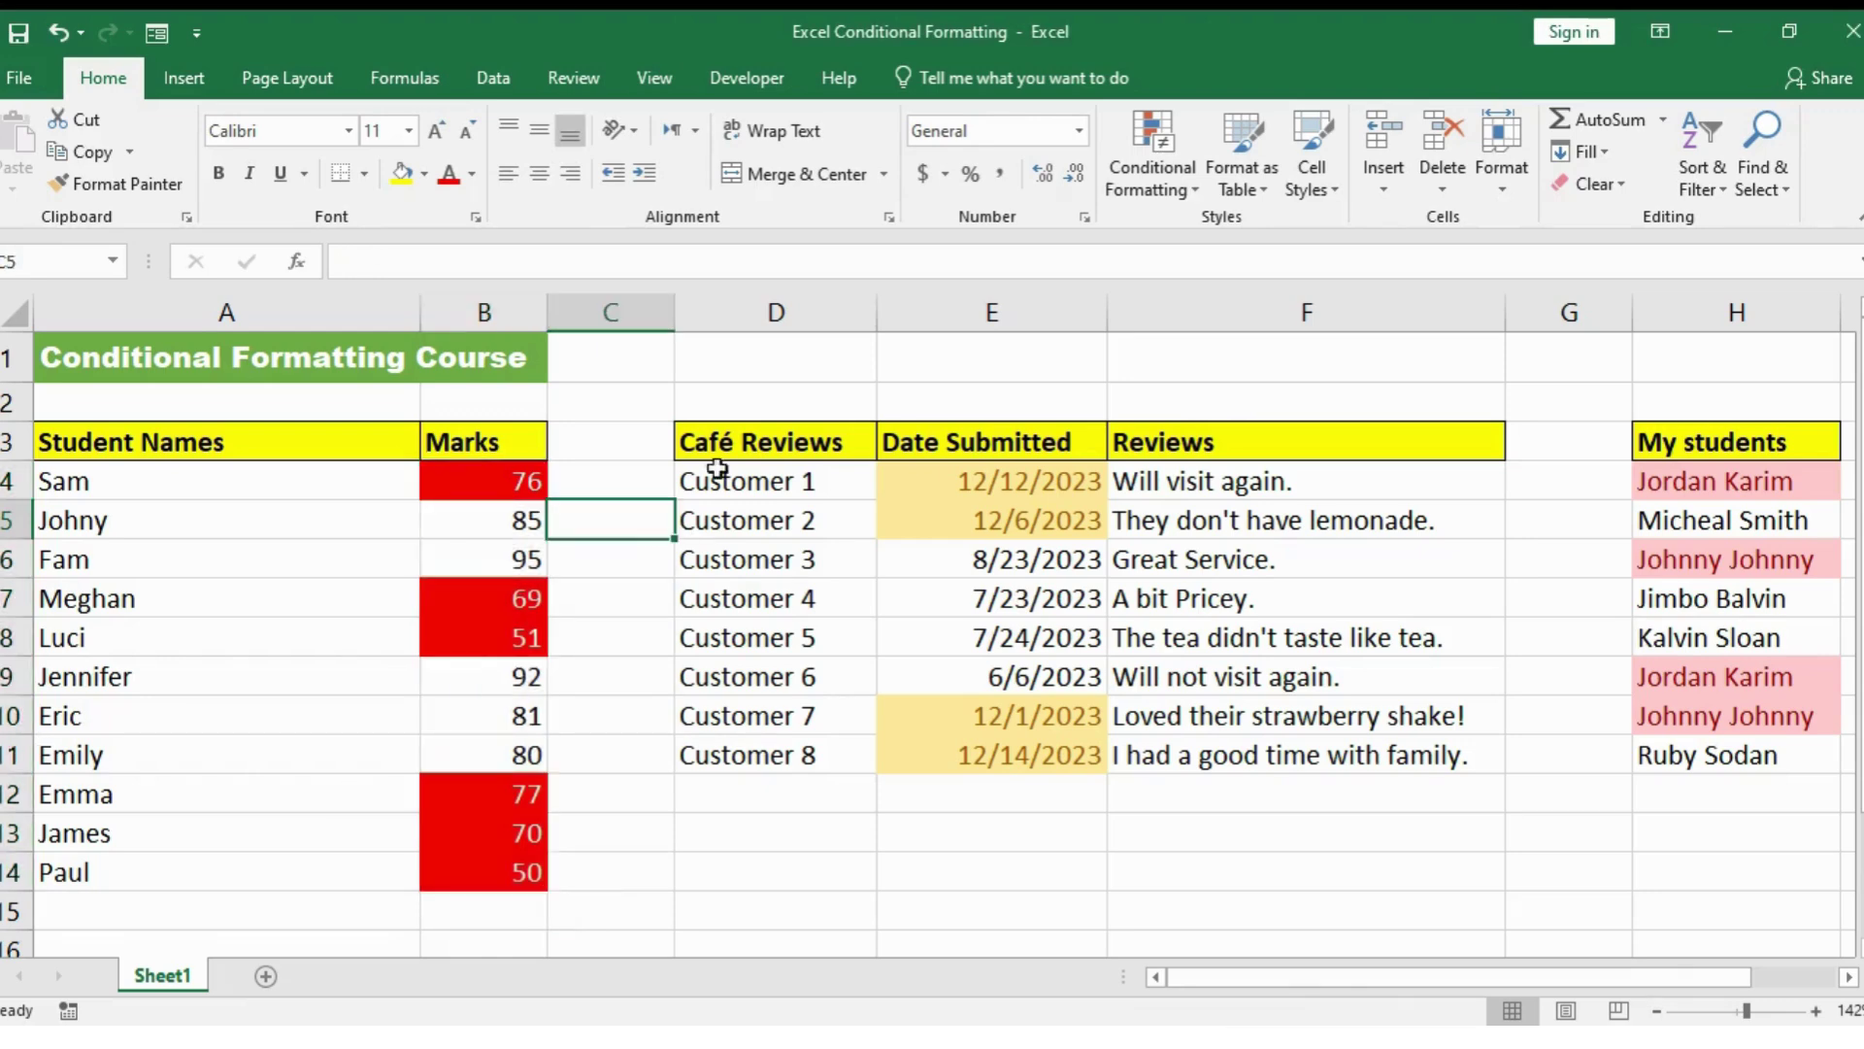
{"action": "left_click", "coordinate": [1187, 194]}
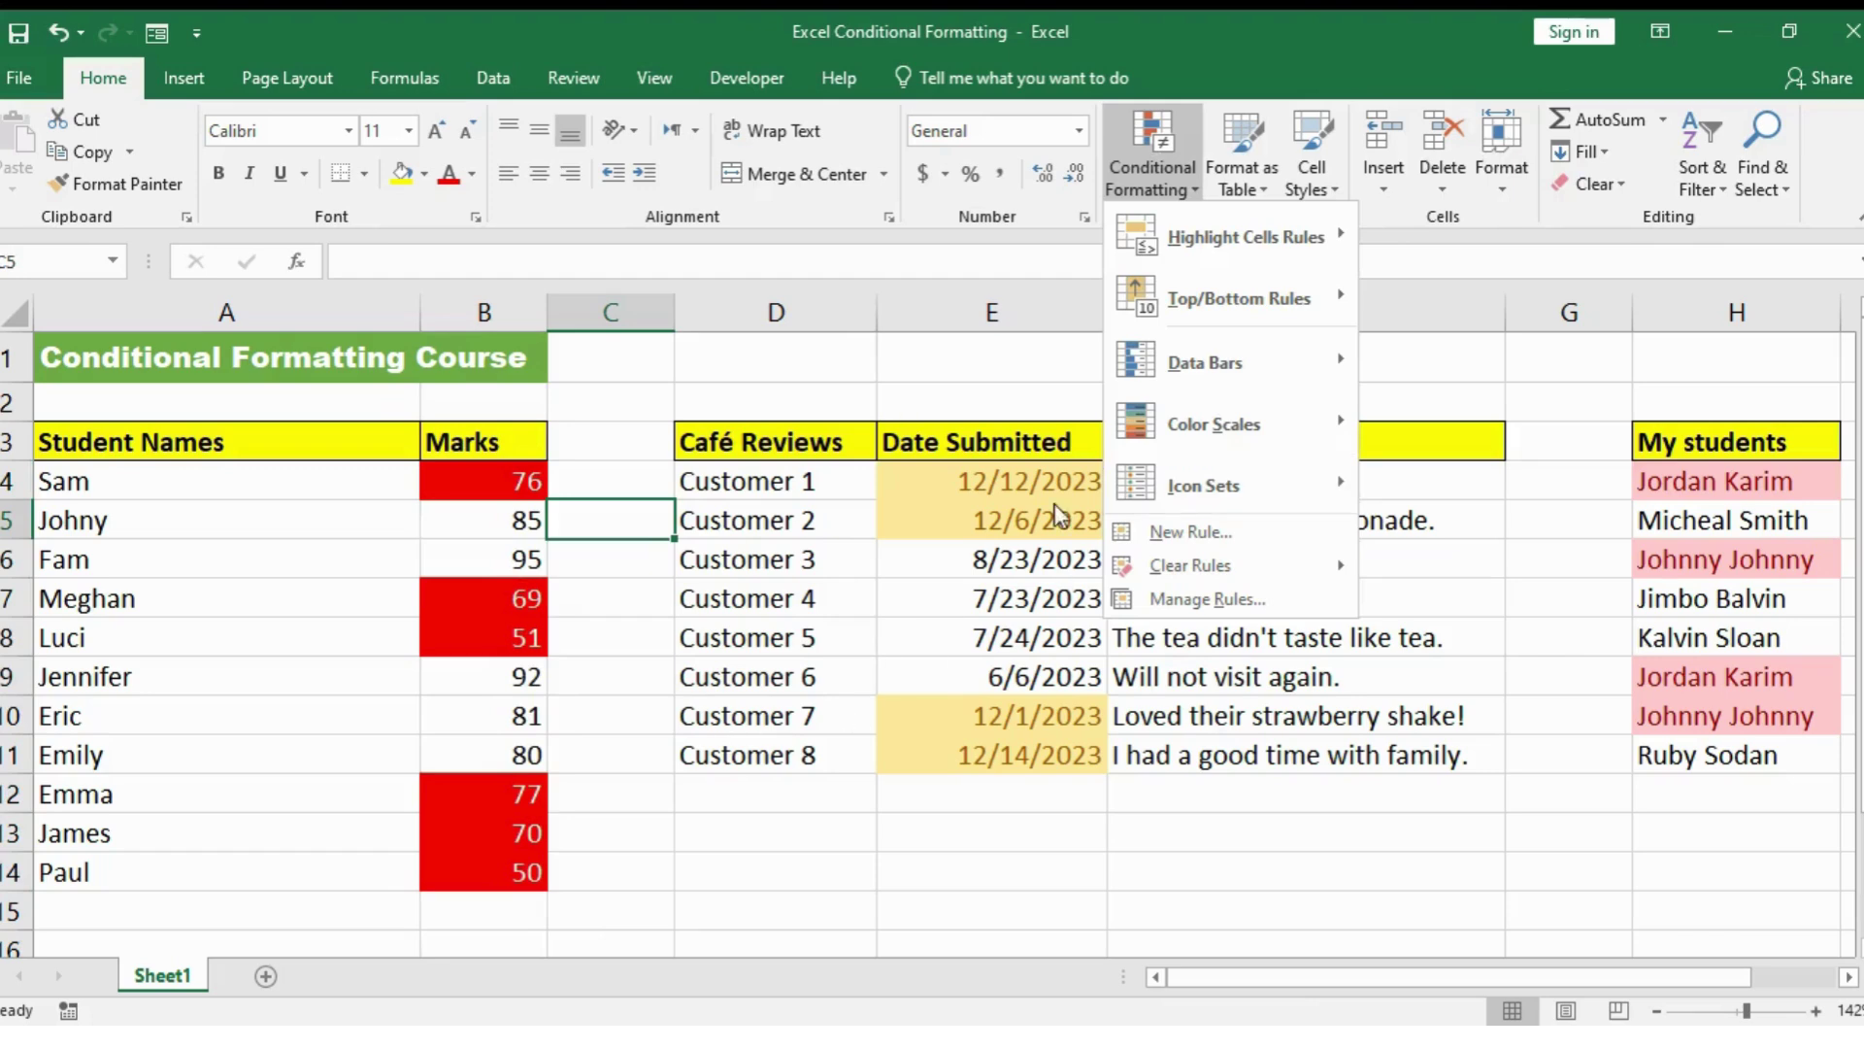
{"action": "mouse_move", "coordinate": [1146, 501]}
{"action": "mouse_move", "coordinate": [1209, 573]}
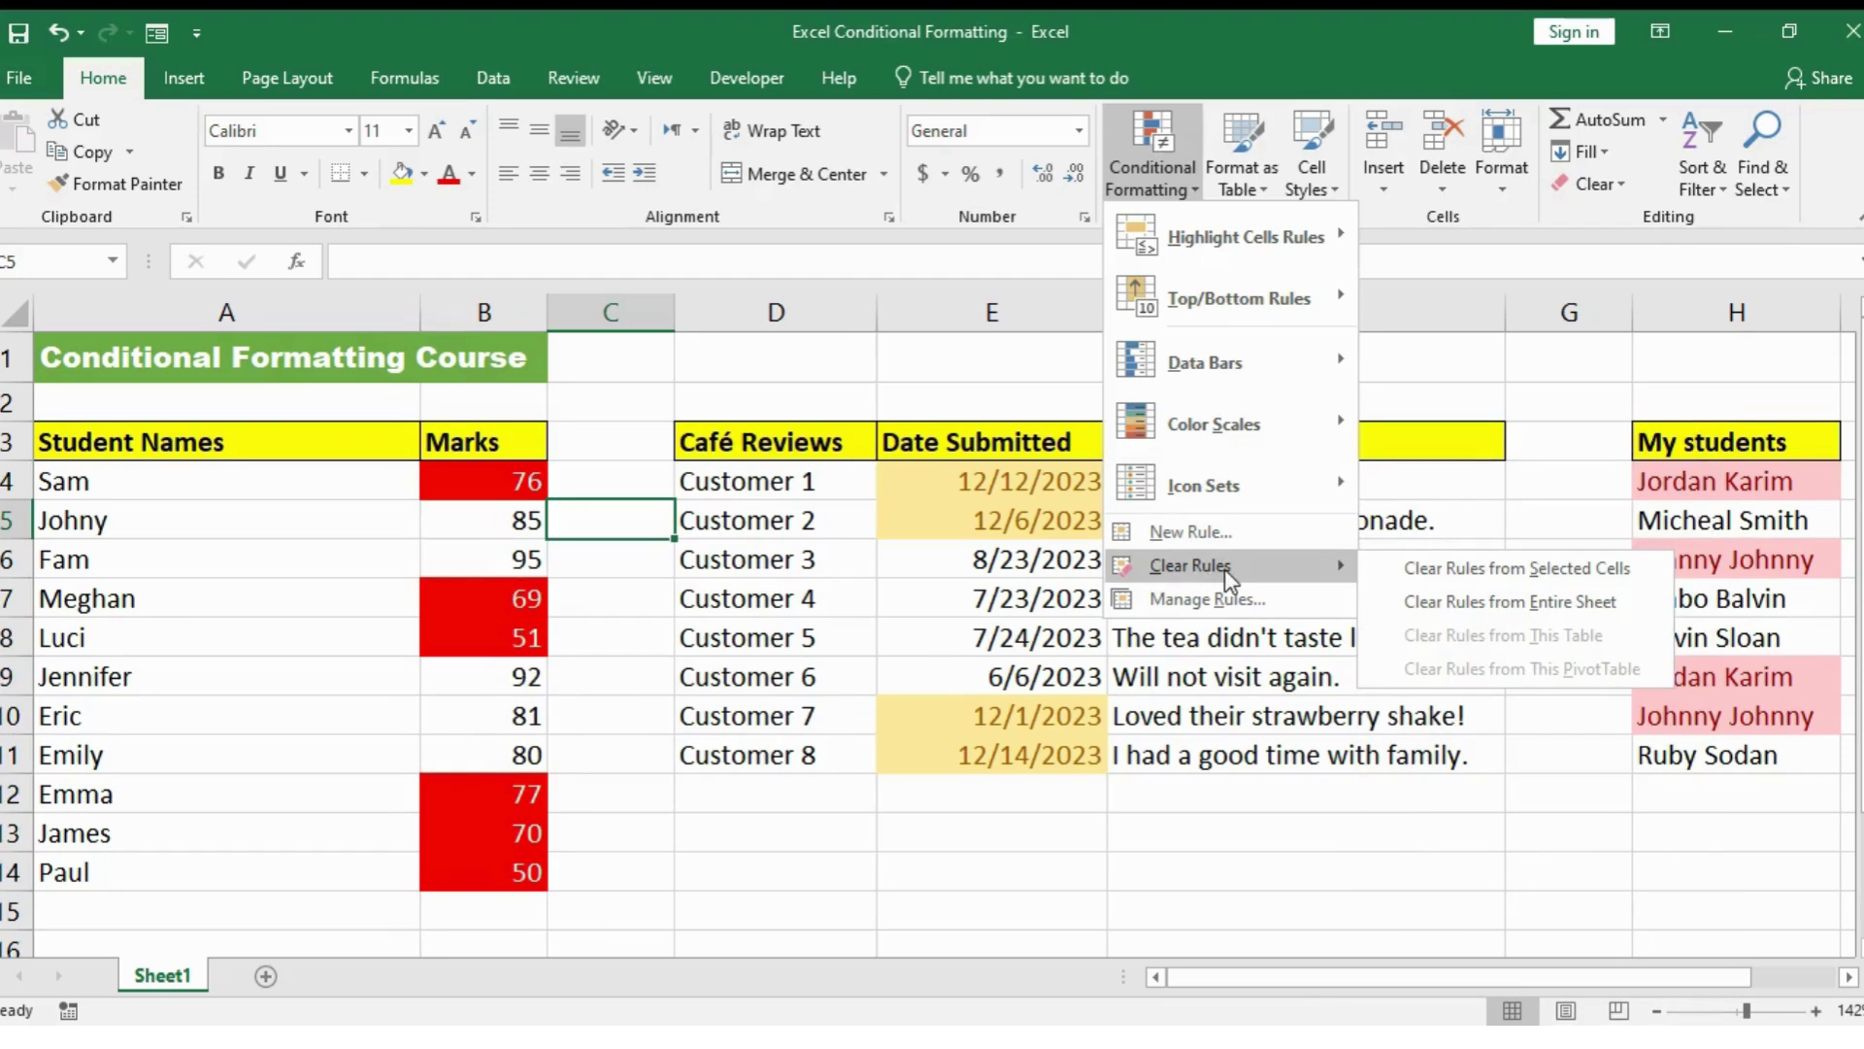
{"action": "left_click", "coordinate": [1448, 607]}
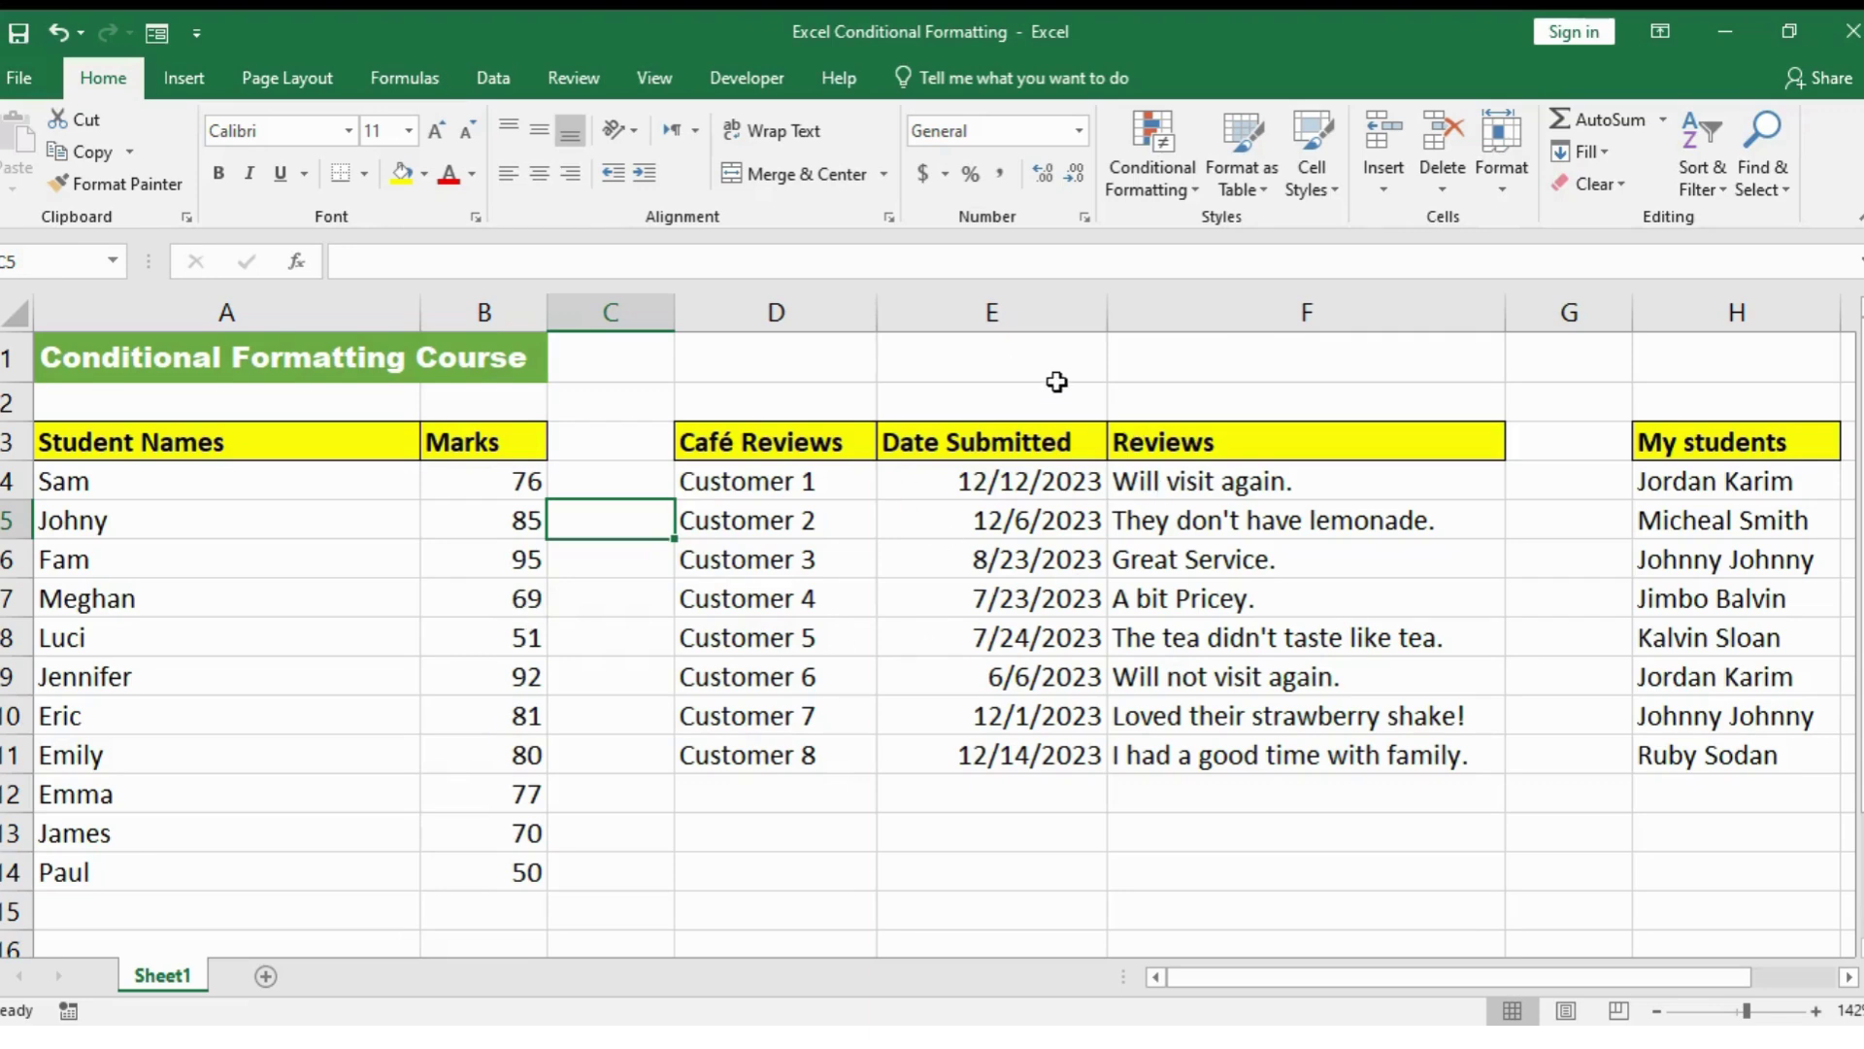
- Check the Conditional Formatting menu once more, then dismiss it by clicking the sheet
{"action": "left_click", "coordinate": [1153, 175]}
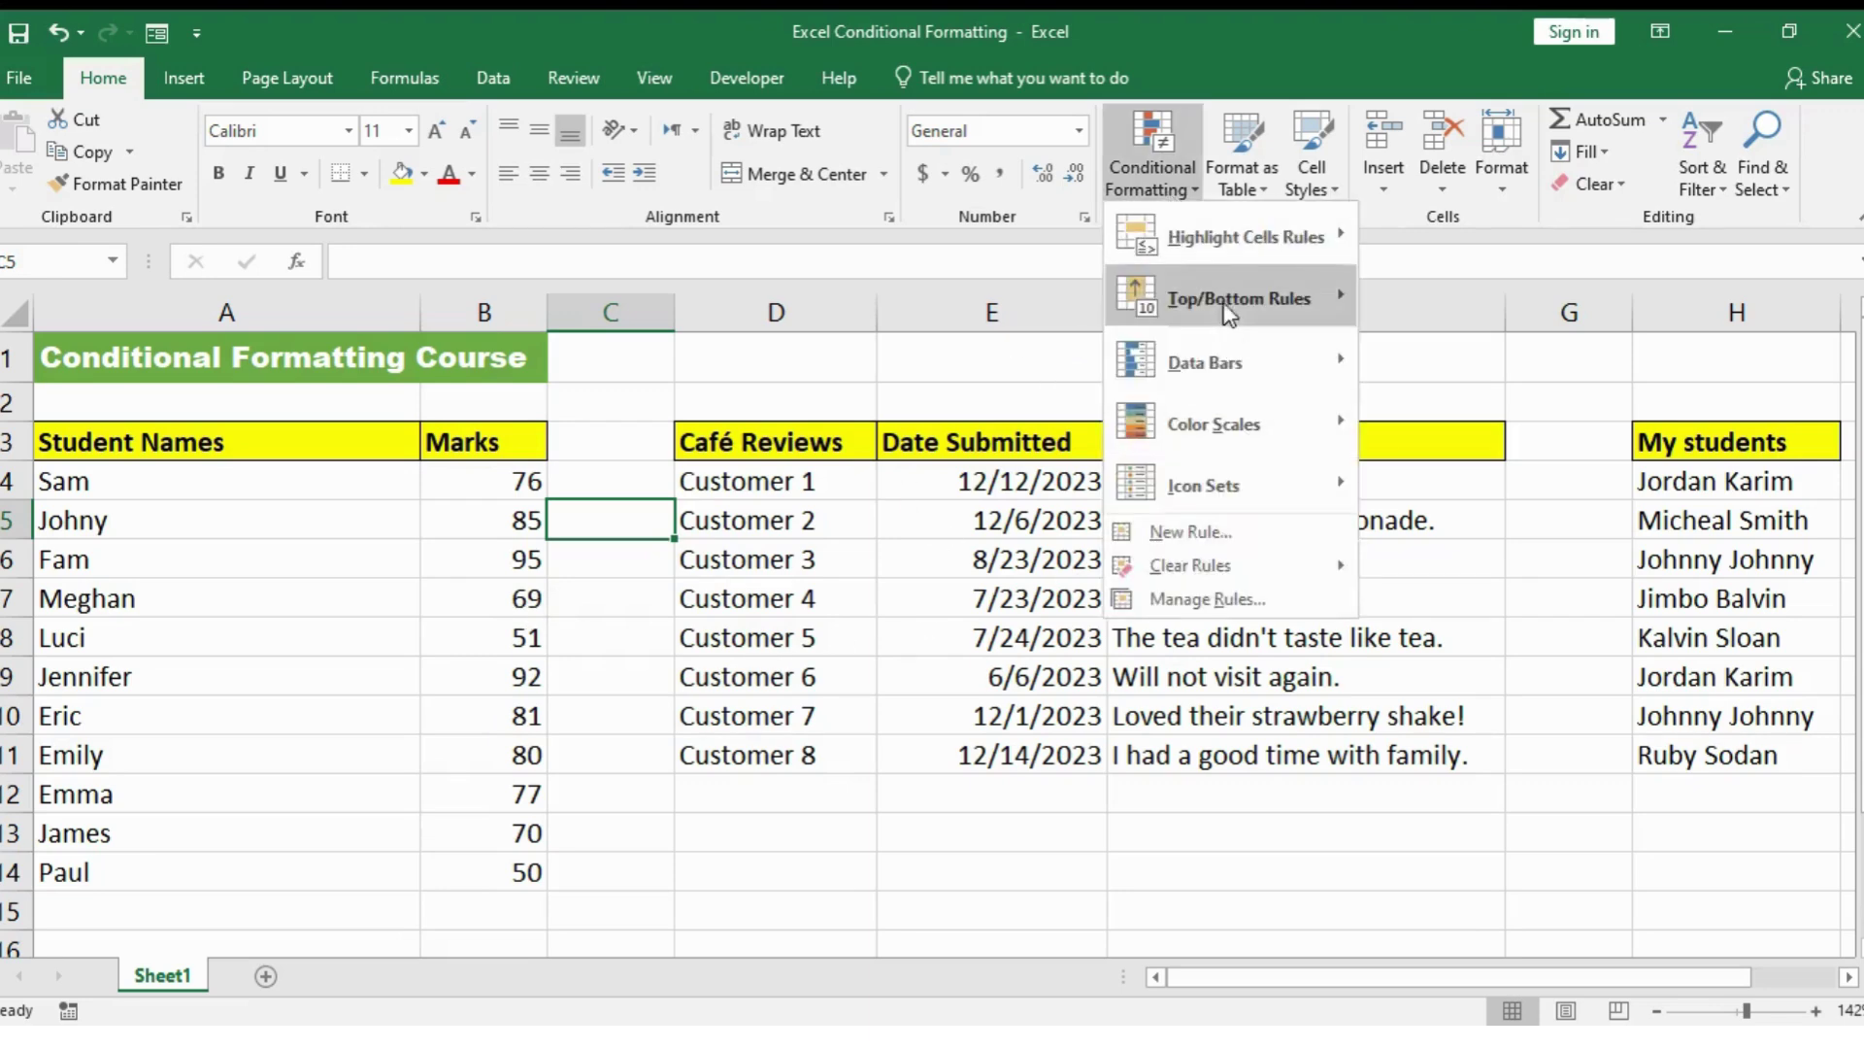
{"action": "mouse_move", "coordinate": [1262, 312]}
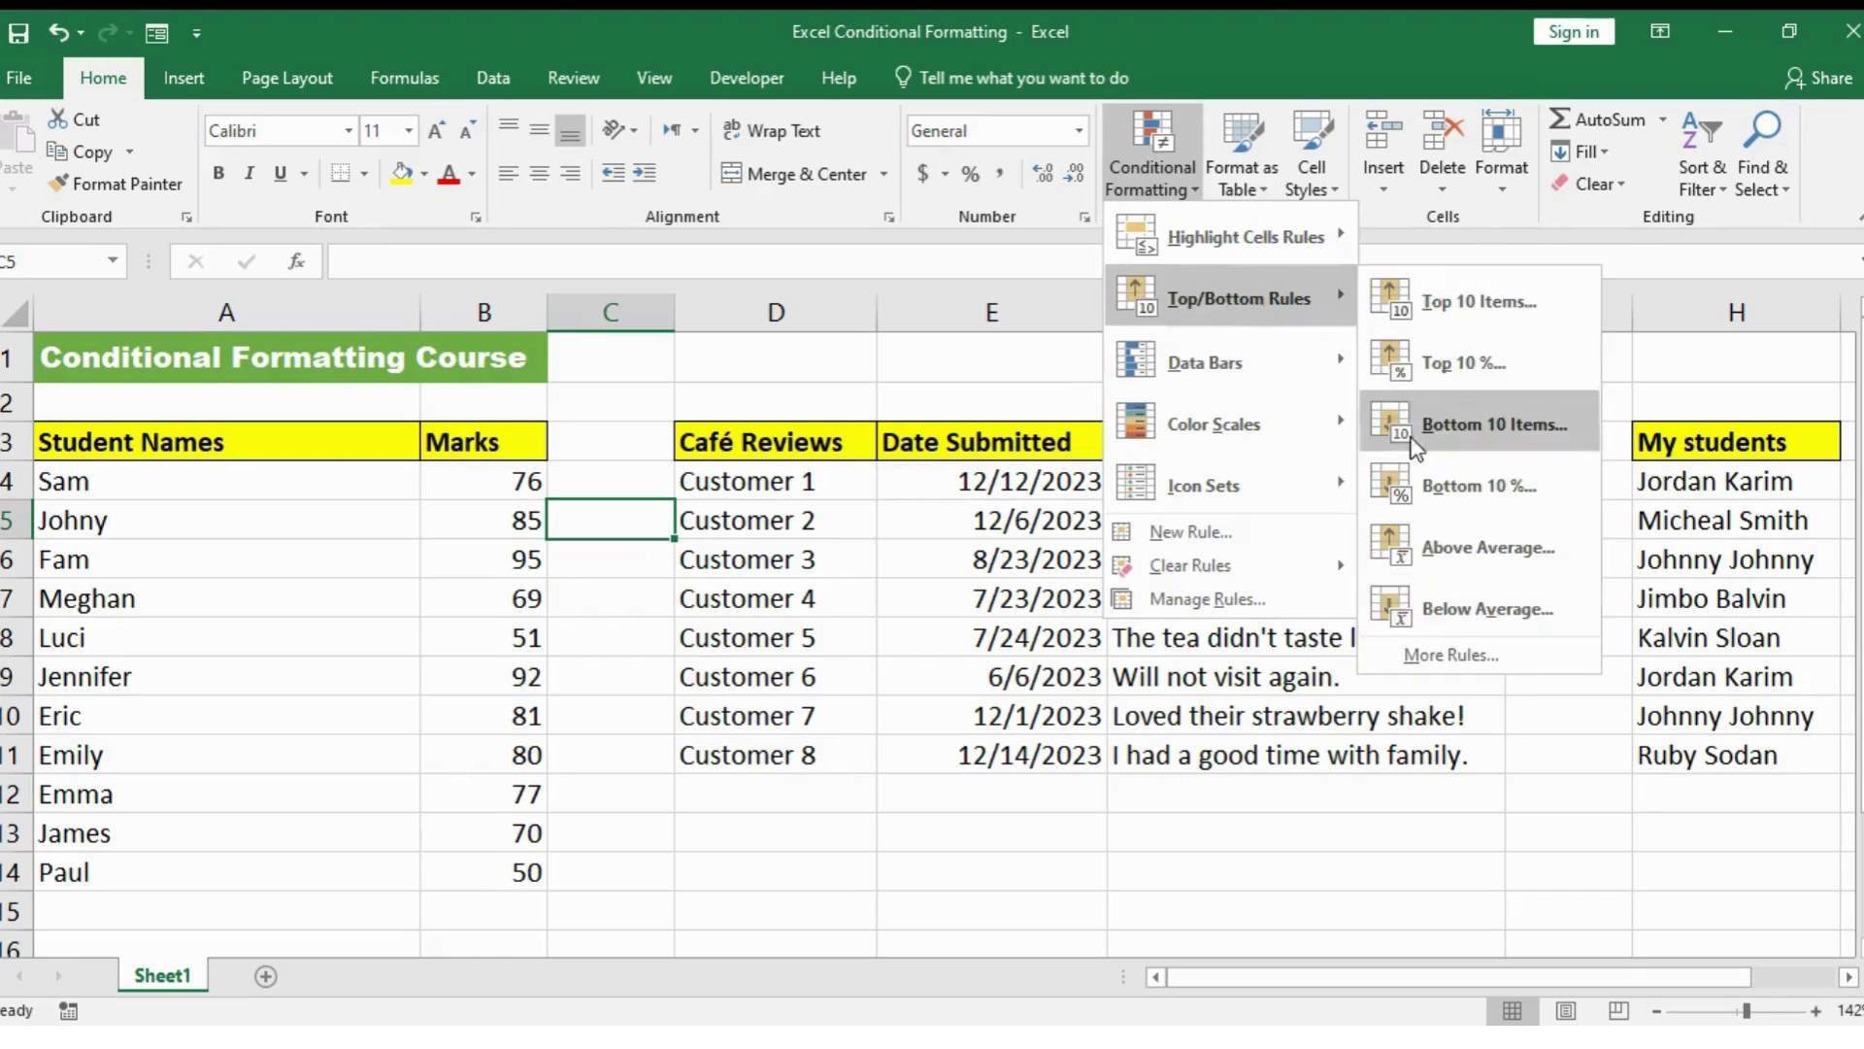
{"action": "mouse_move", "coordinate": [1291, 243]}
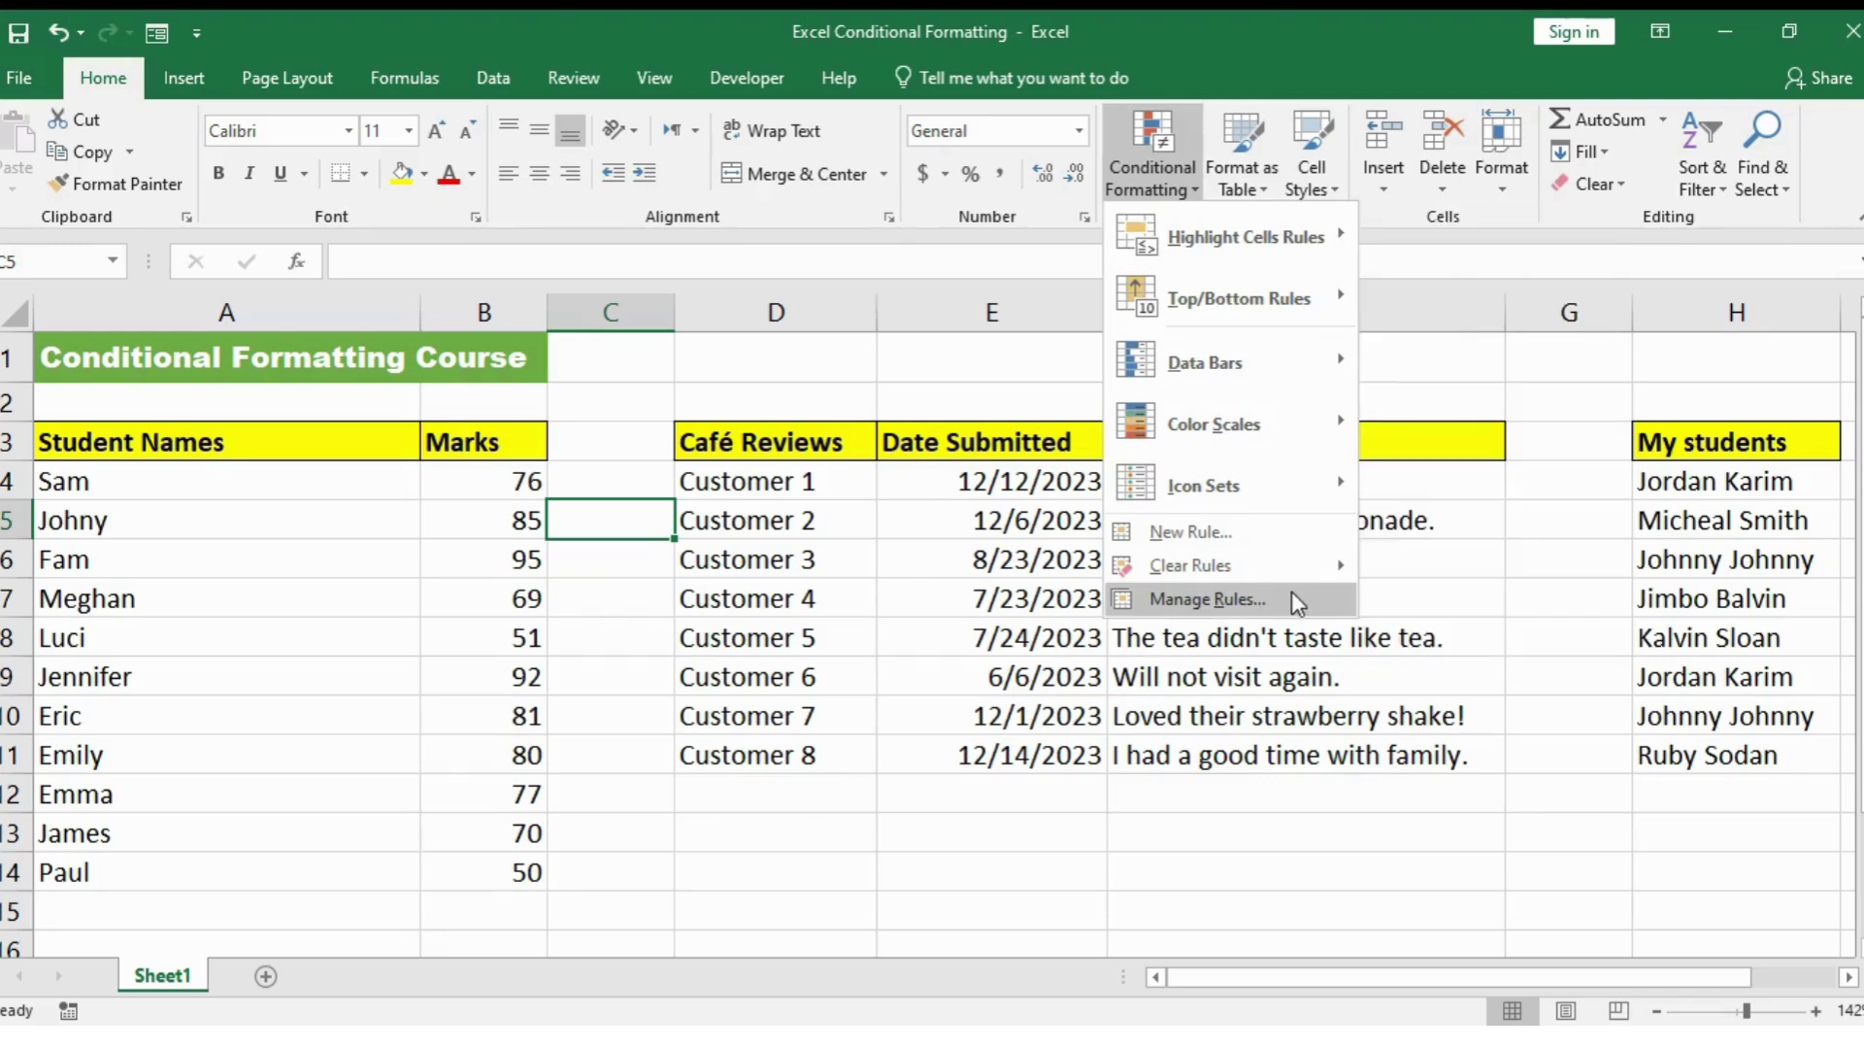
{"action": "left_click", "coordinate": [903, 393]}
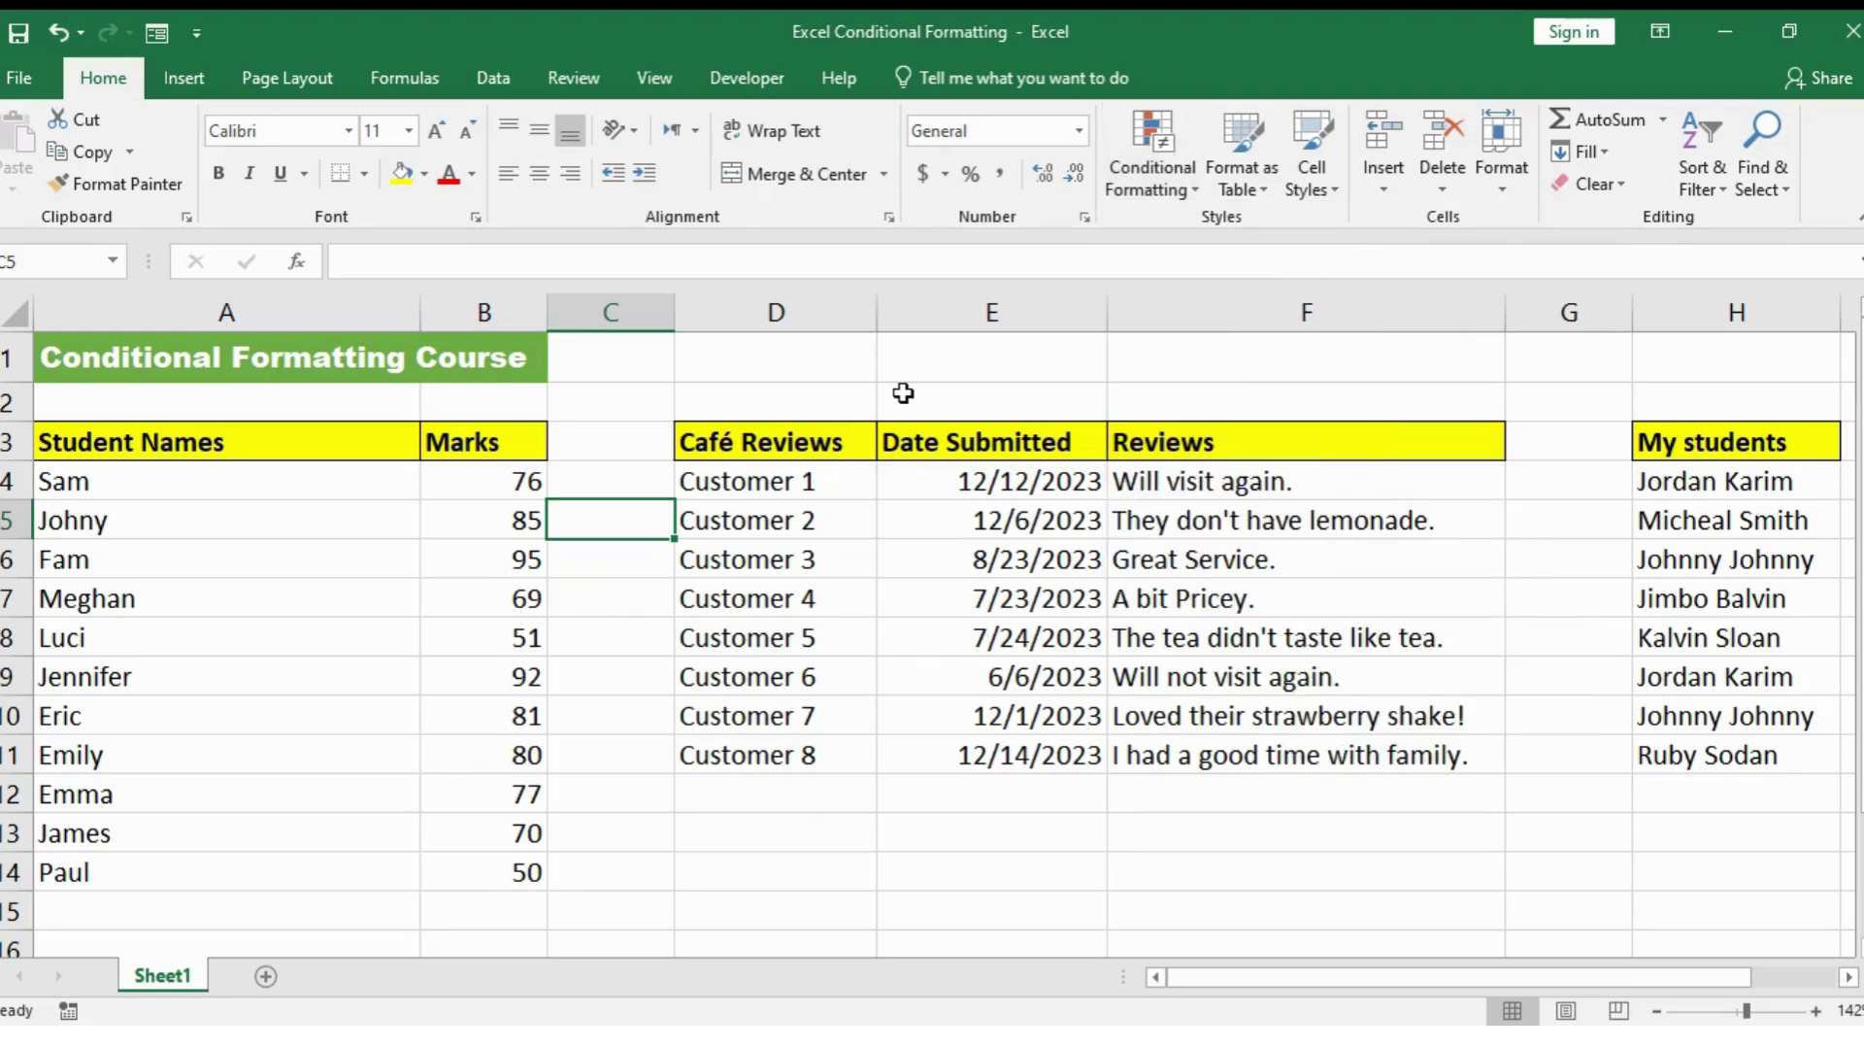